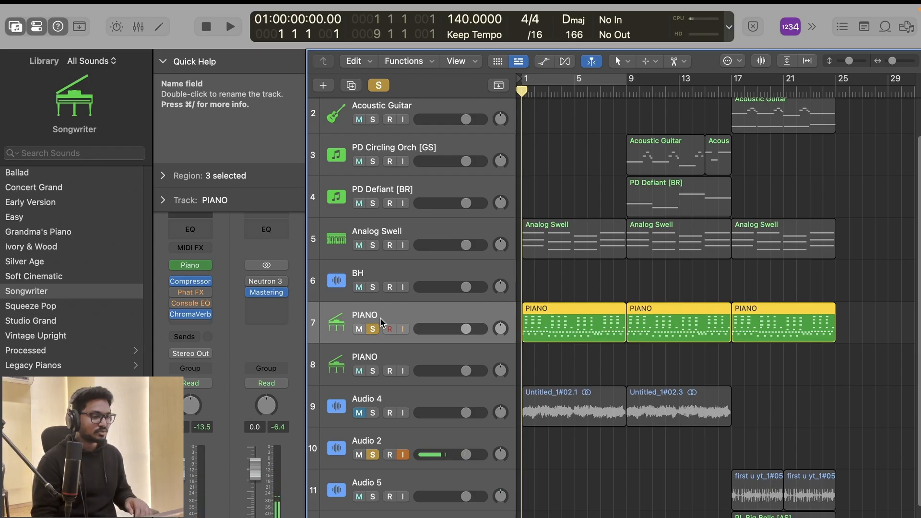
Play the start of the soloed PIANO track, stop, and select the first three-note chord of its first region in the Piano Roll.
key("space")
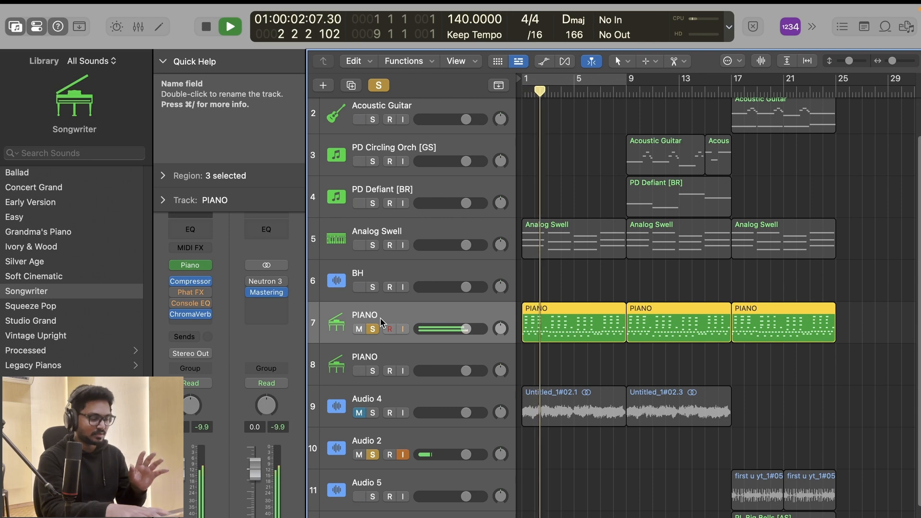
key("space")
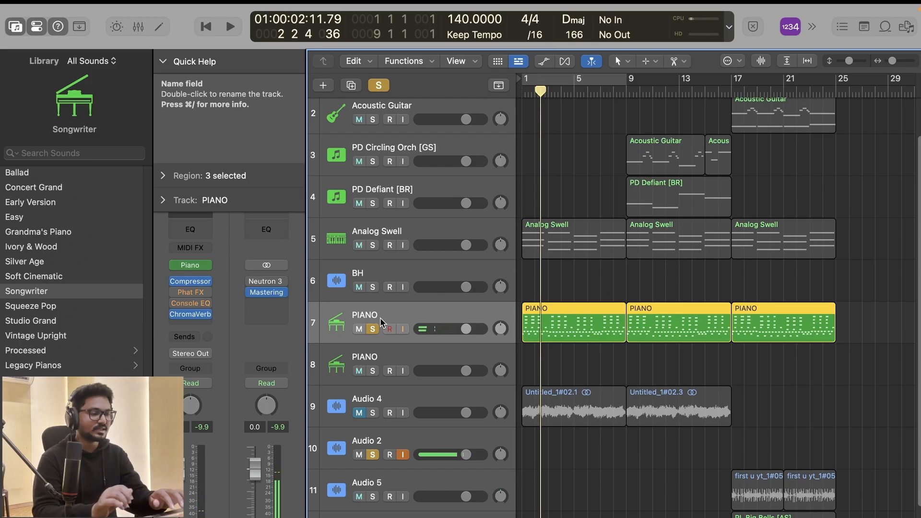
key("e")
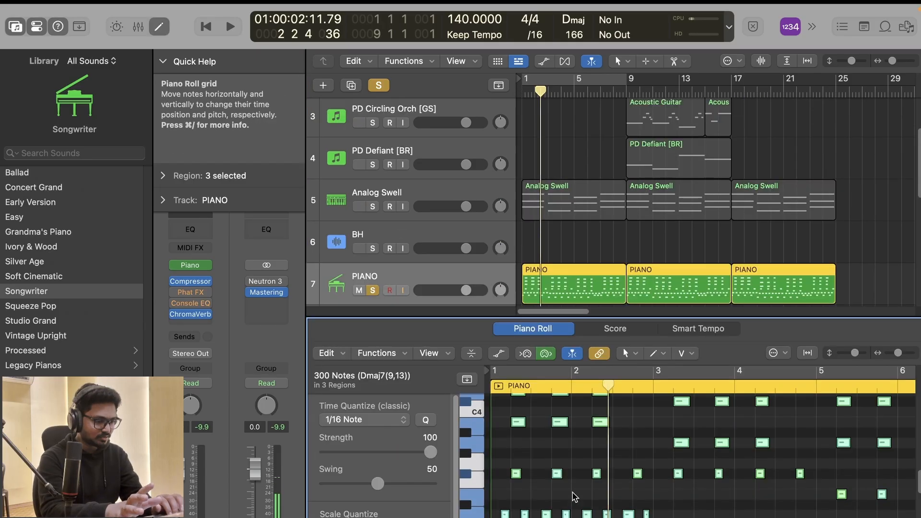
left_click(575, 497)
scroll(551, 480, "up", 3)
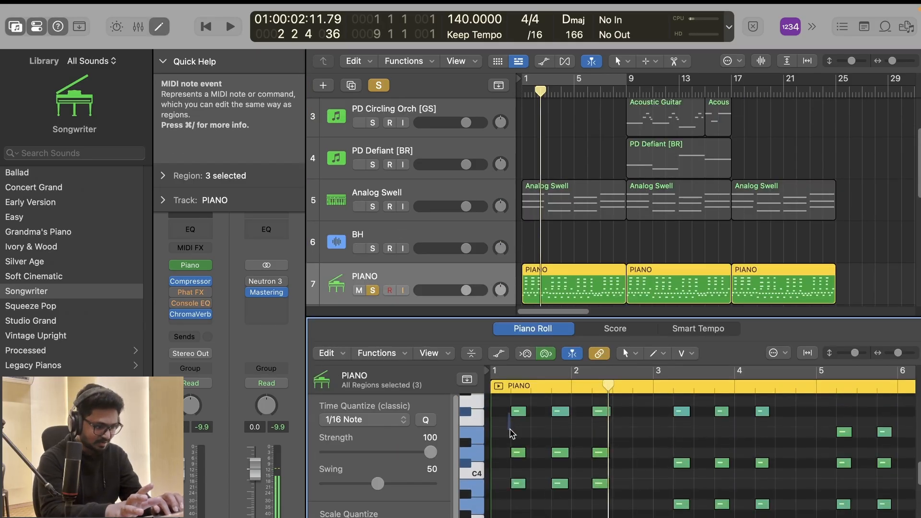
left_click_drag(512, 434, 533, 504)
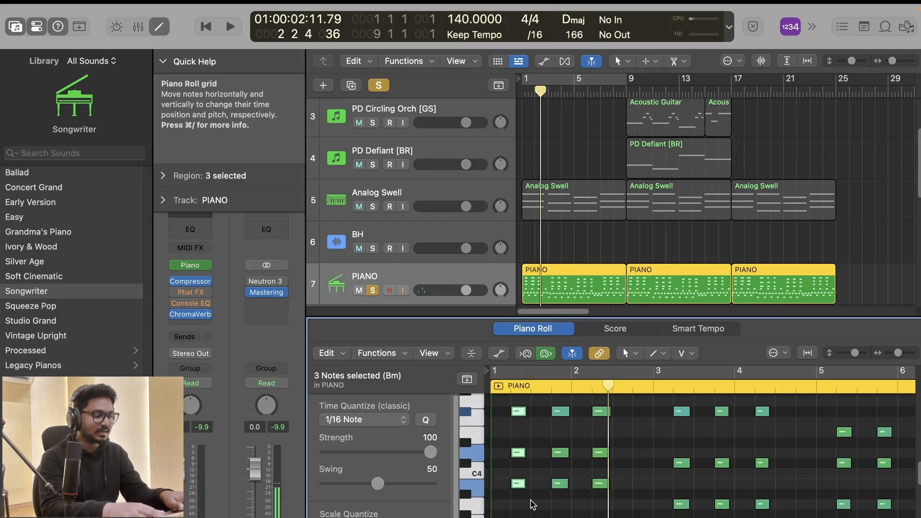
Play the piano part again from the beginning of the project and stop in bar 4.
key("Return")
key("space")
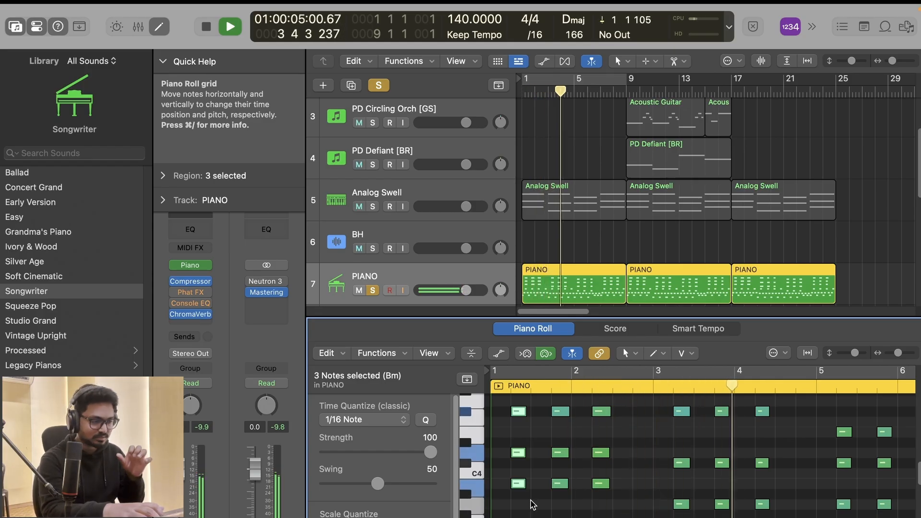
key("space")
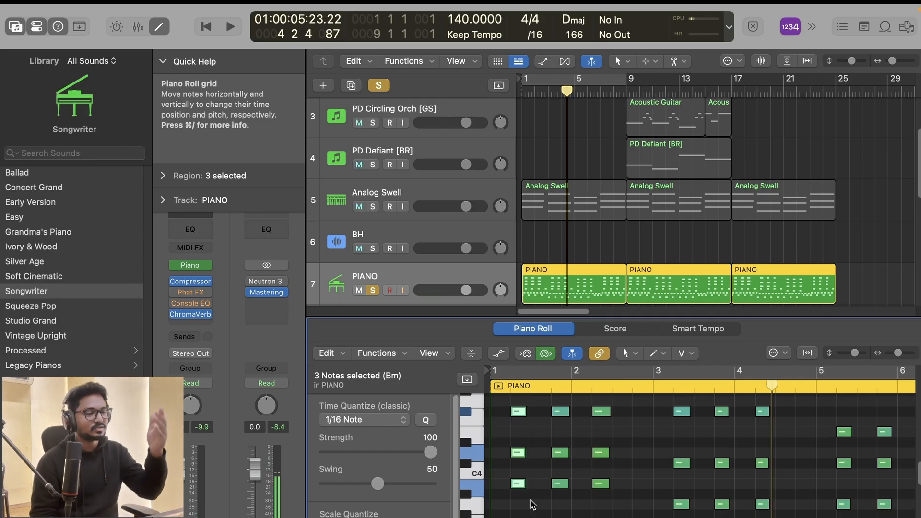
Examine the chord and bass notes of the piano part in an enlarged Piano Roll, and close the editor.
key("super+Right")
scroll(590, 453, "left", 3)
scroll(590, 454, "down", 3)
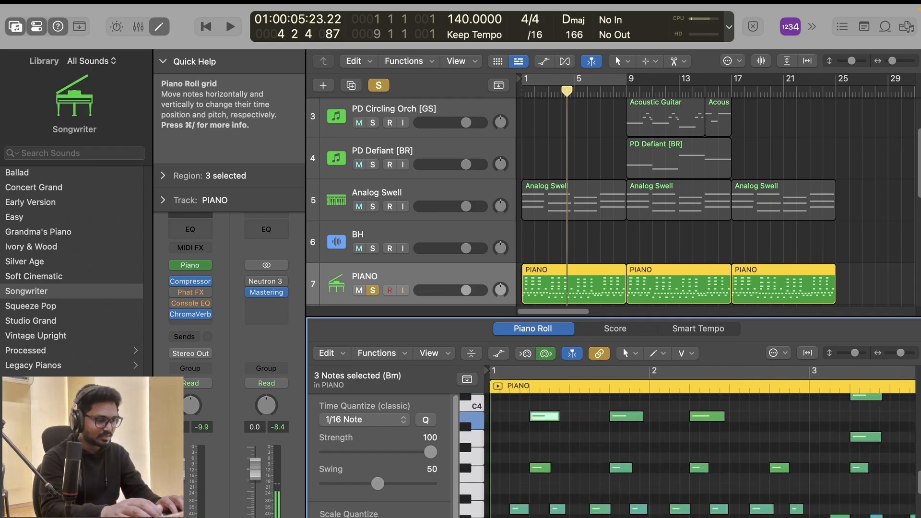
left_click_drag(590, 307, 590, 187)
scroll(586, 386, "up", 4)
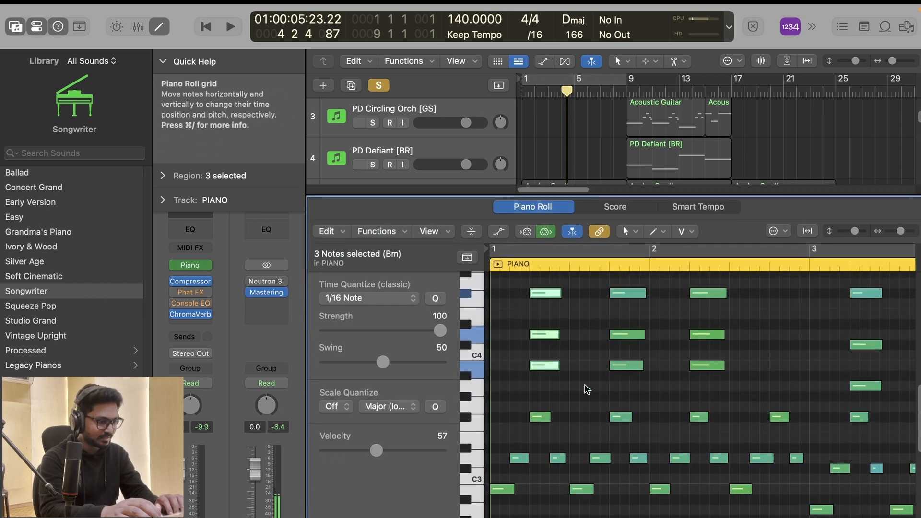
key("e")
Select and solo the Analog Swell track, and return the playhead to the beginning of the project.
scroll(456, 264, "up", 3)
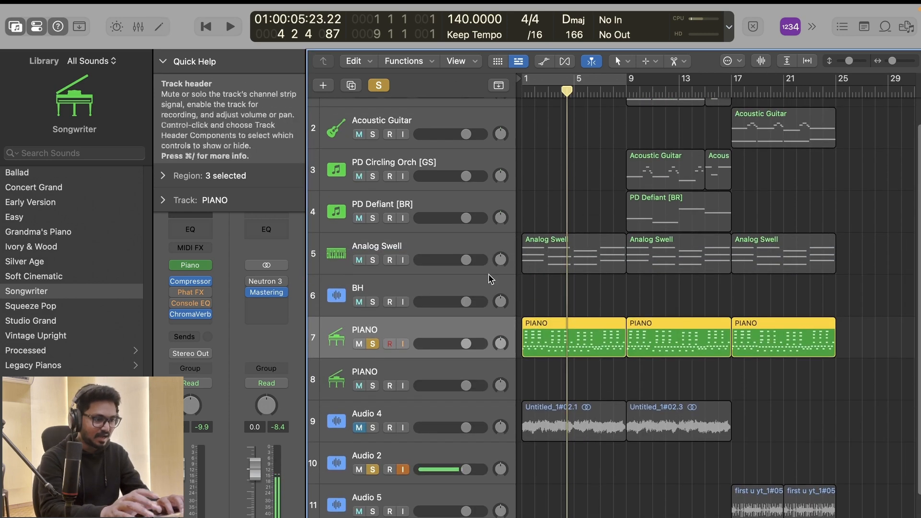
left_click(452, 244)
left_click(373, 260)
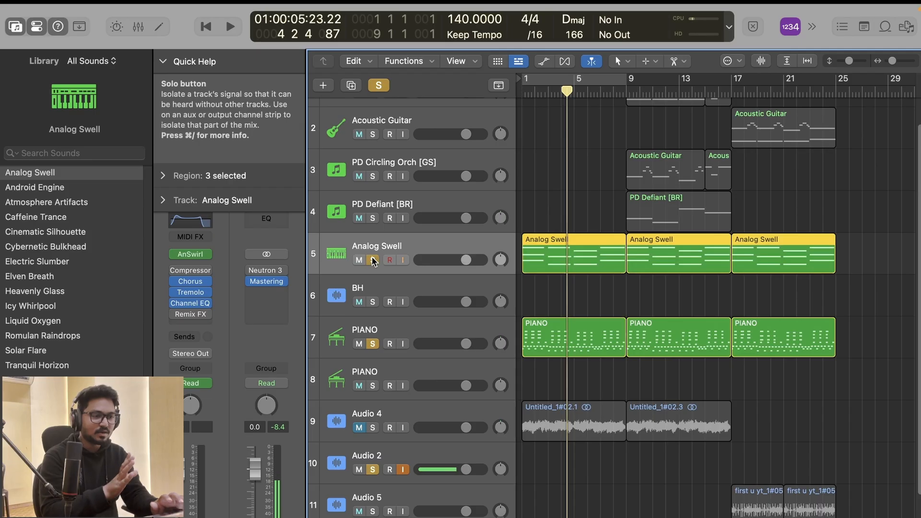
key("Return")
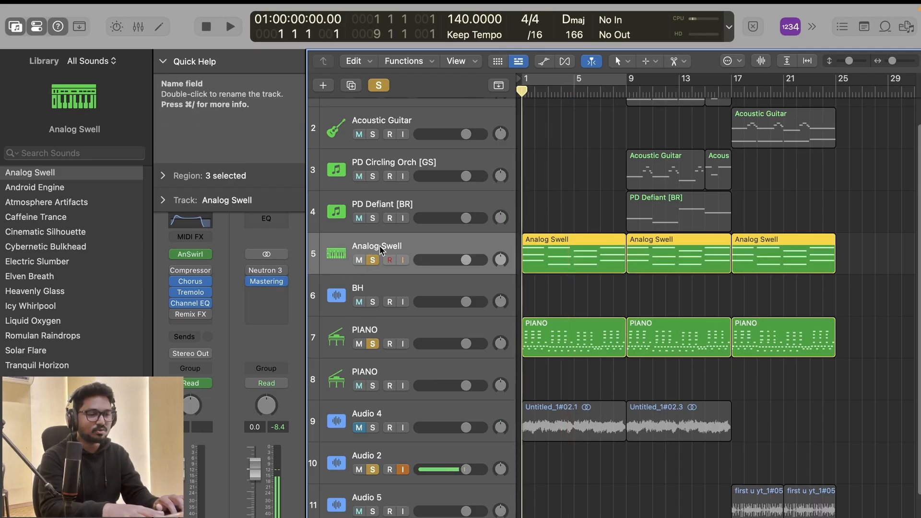
Look up the Legacy Analog Swirl instrument among the Analog Swell track's available plug-ins, leaving the current instrument loaded.
left_click(207, 259)
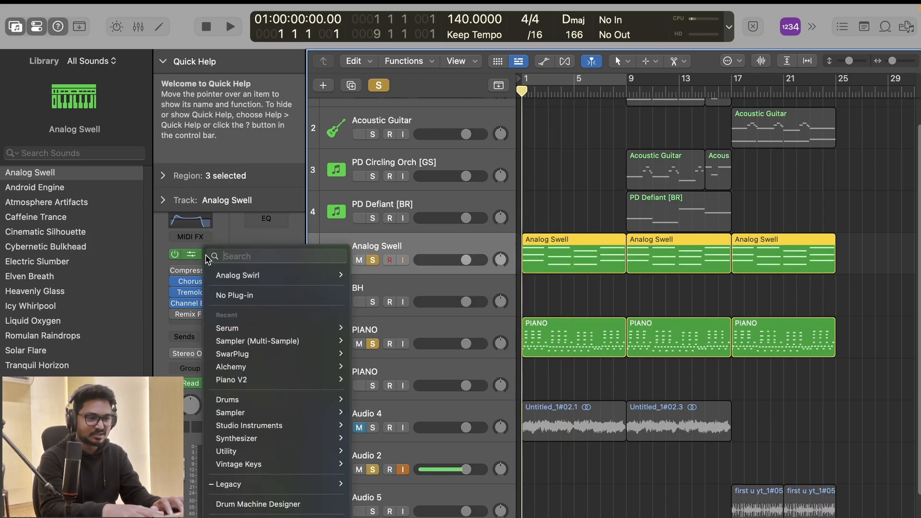
mouse_move(255, 493)
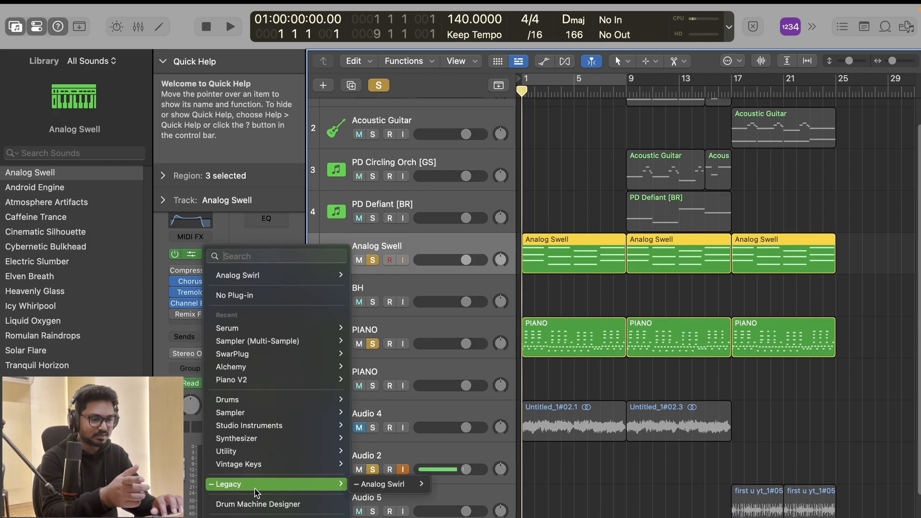
mouse_move(405, 488)
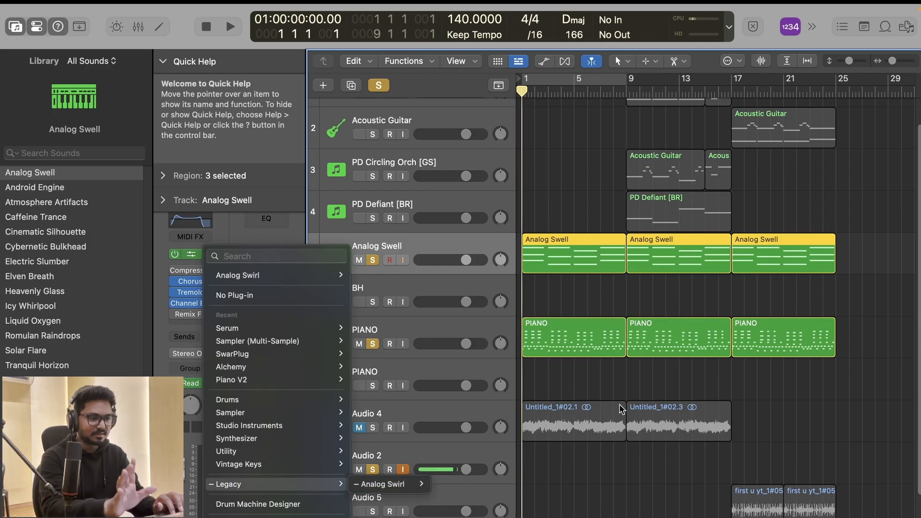
left_click(572, 298)
Unsolo the PIANO track and play the Analog Swell part on its own, stopping in bar 3.
left_click(372, 344)
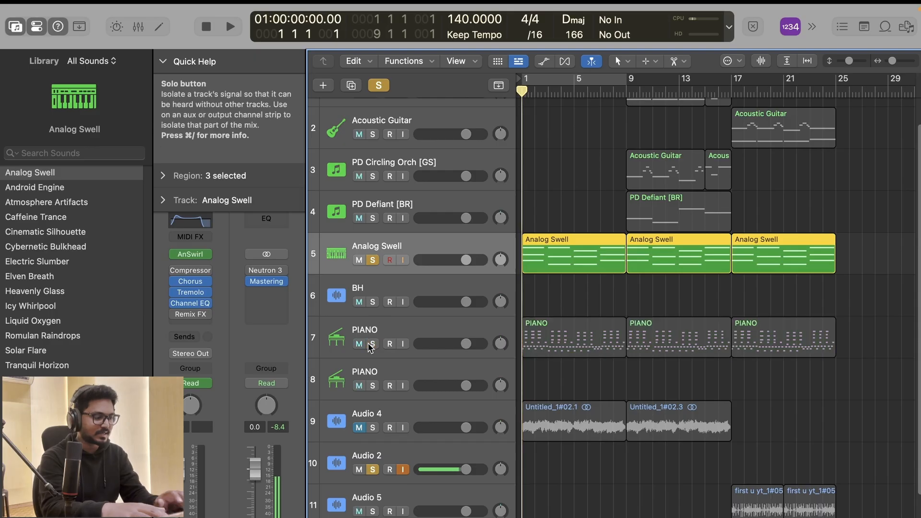
key("space")
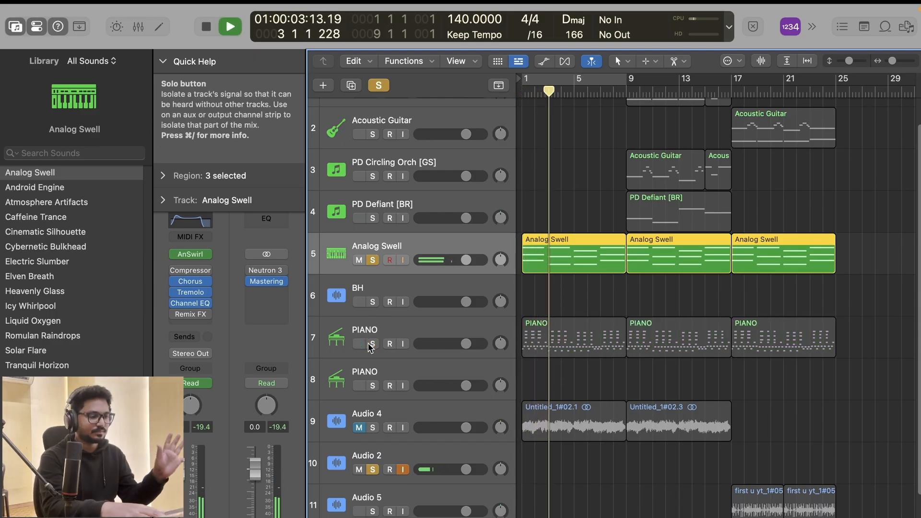
key("space")
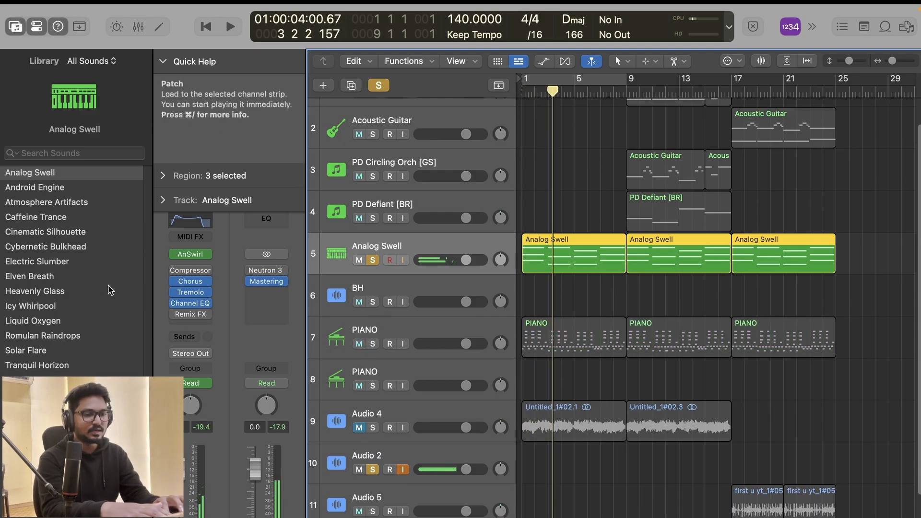
Collapse Quick Help, inspect the Analog Swell track's Channel EQ curve, and close the plug-in window.
left_click(166, 54)
left_click(190, 222)
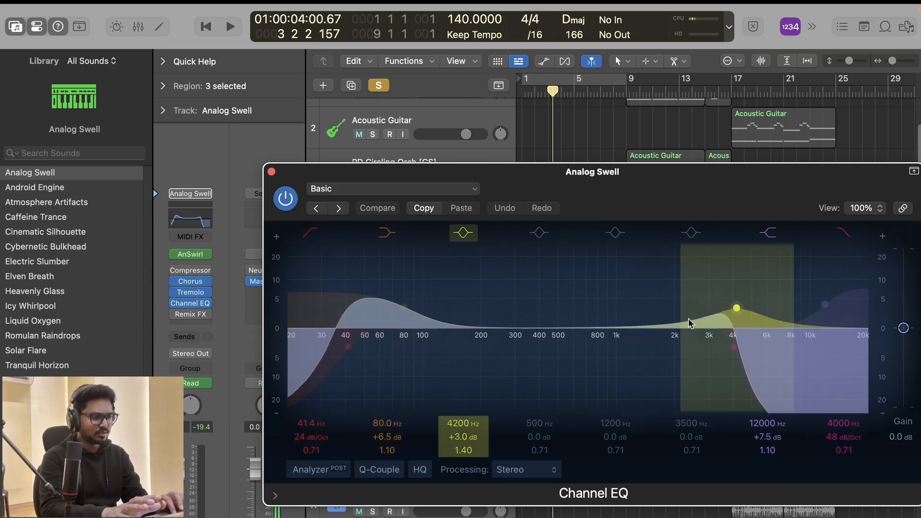
left_click(272, 172)
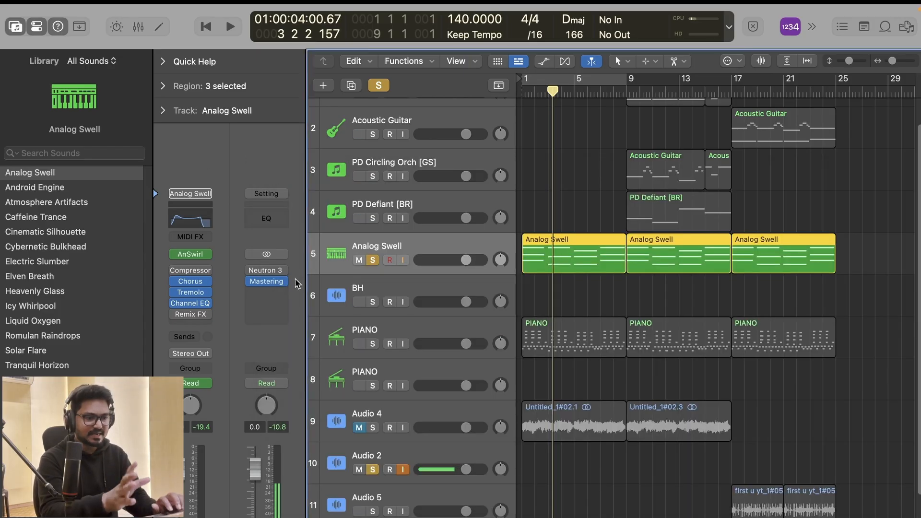
Clear all solos, and solo the Audio 2 track and the first Acoustic Guitar track.
left_click(379, 85)
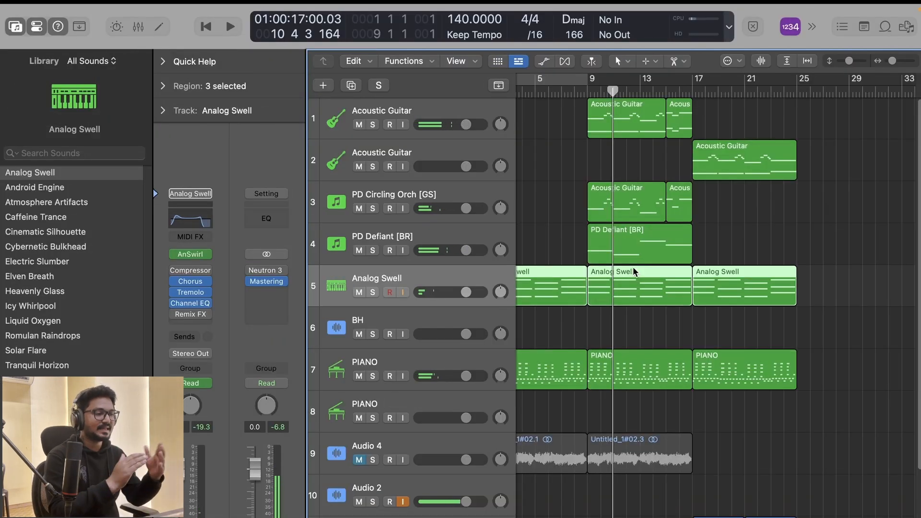
scroll(626, 211, "left", 3)
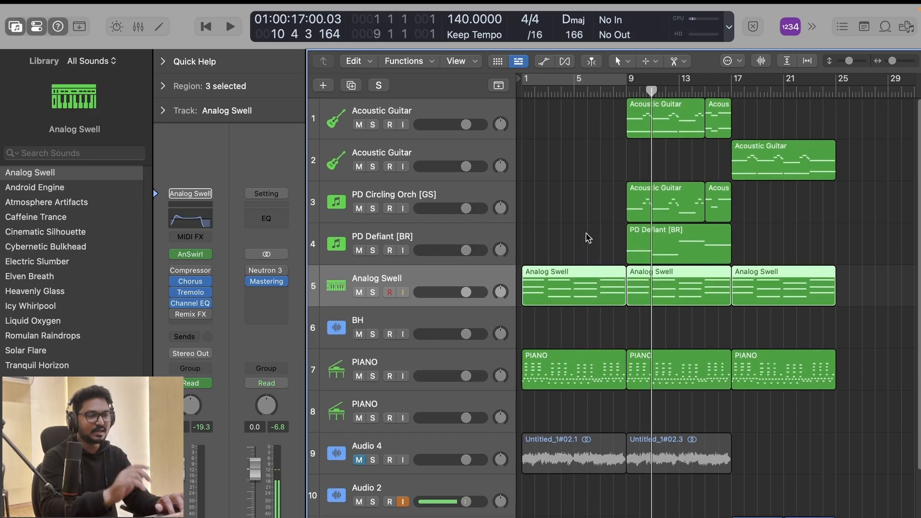
left_click(371, 502)
left_click(374, 124)
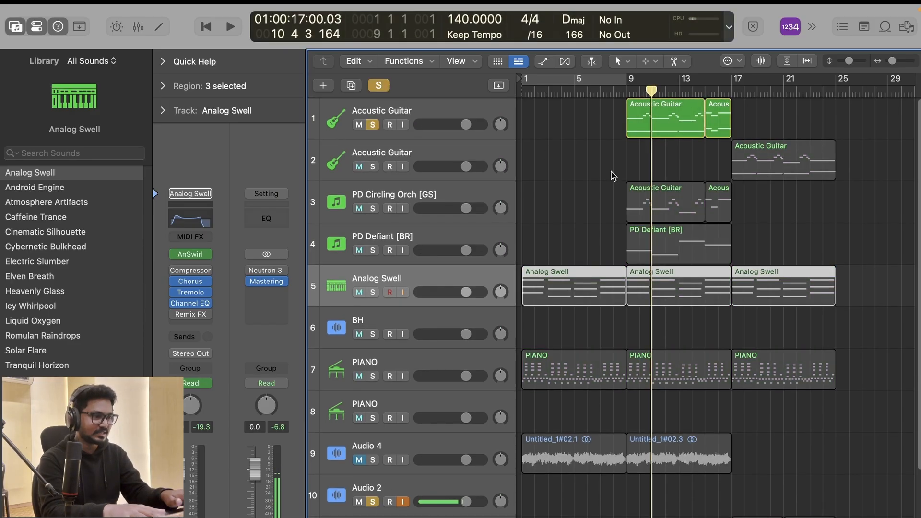
Play the soloed Acoustic Guitar melody from bar 9 and stop in bar 15.
scroll(684, 164, "up", 5)
scroll(677, 168, "left", 5)
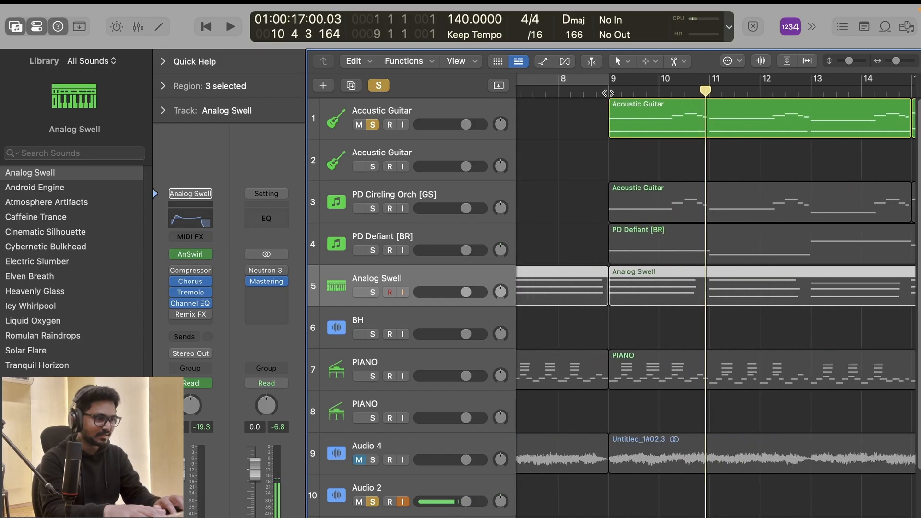
double_click(608, 93)
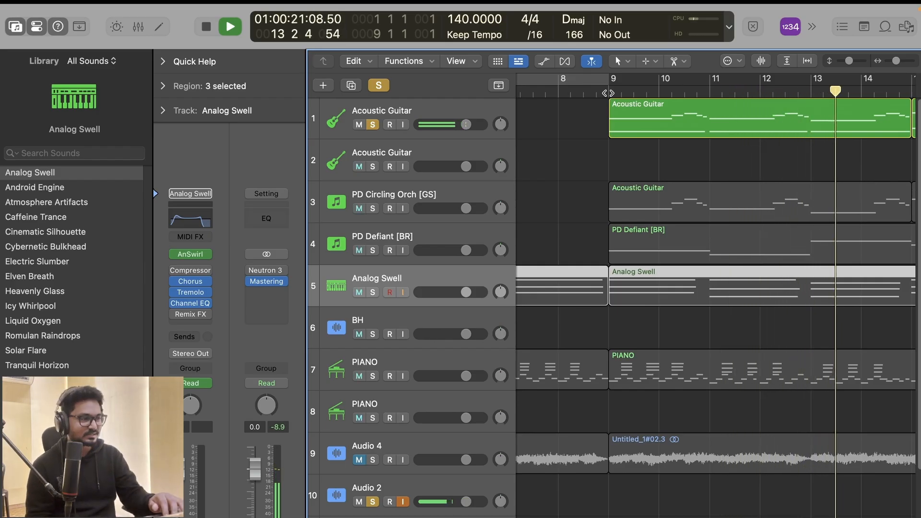
scroll(609, 93, "right", 3)
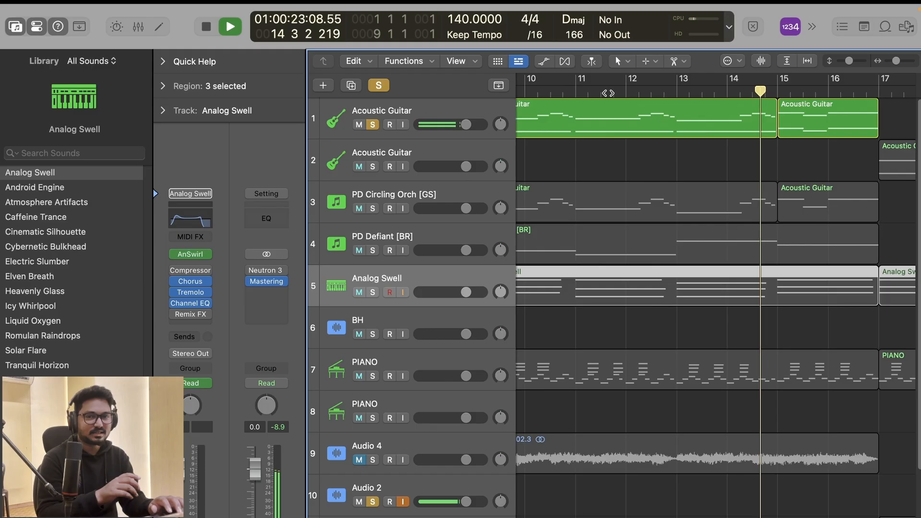
scroll(608, 103, "left", 3)
key("space")
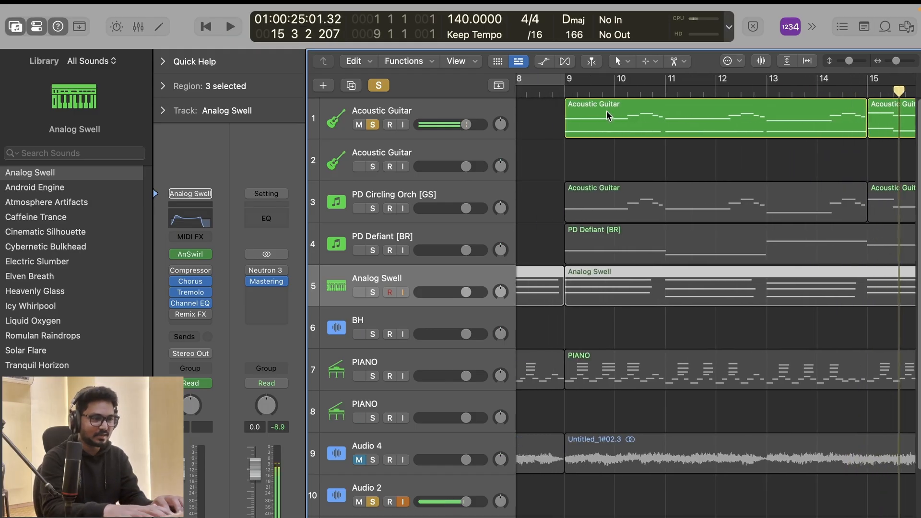
Open the first Acoustic Guitar region in the Piano Roll and audition individual notes of its opening melody in bars 9 and 10.
double_click(607, 110)
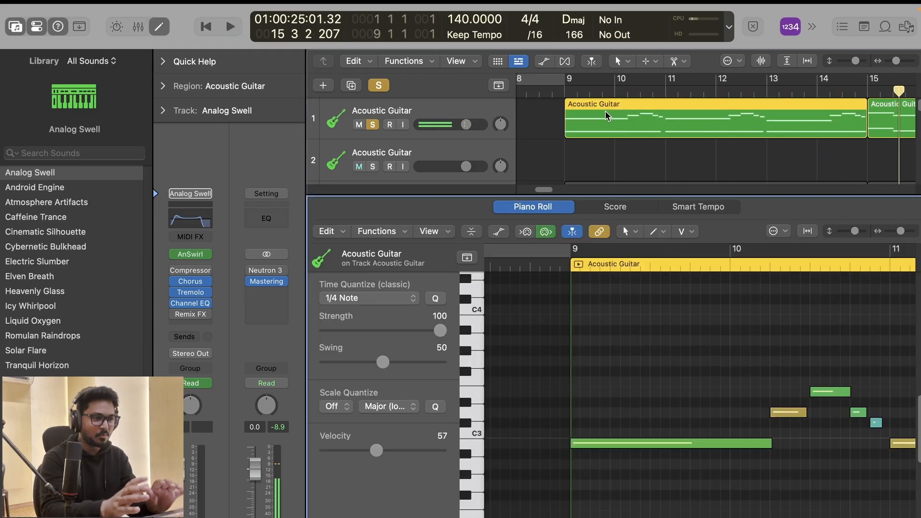
left_click(604, 445)
scroll(603, 449, "right", 3)
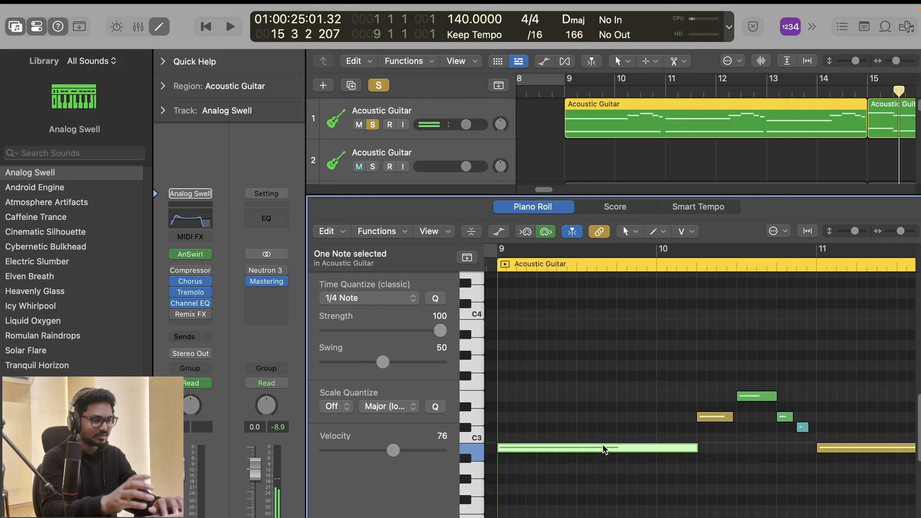
left_click(723, 420)
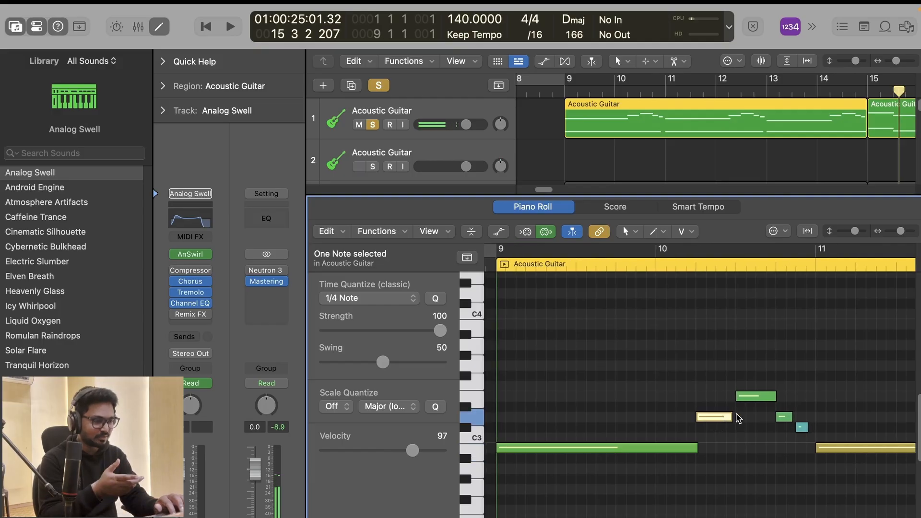
left_click(754, 398)
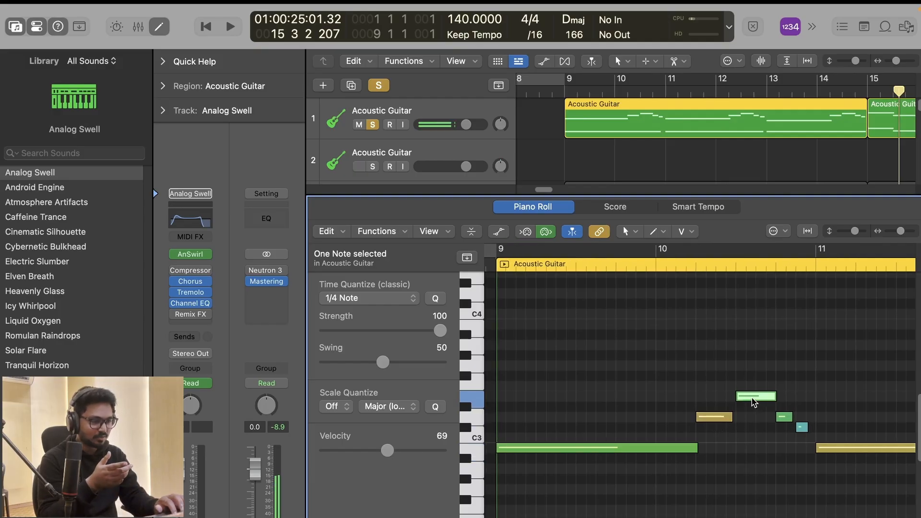
left_click(801, 427)
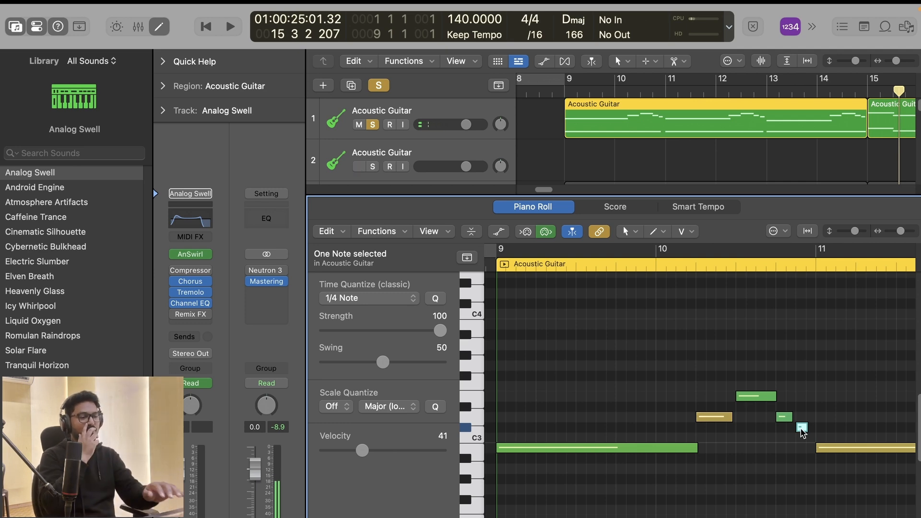
mouse_move(802, 431)
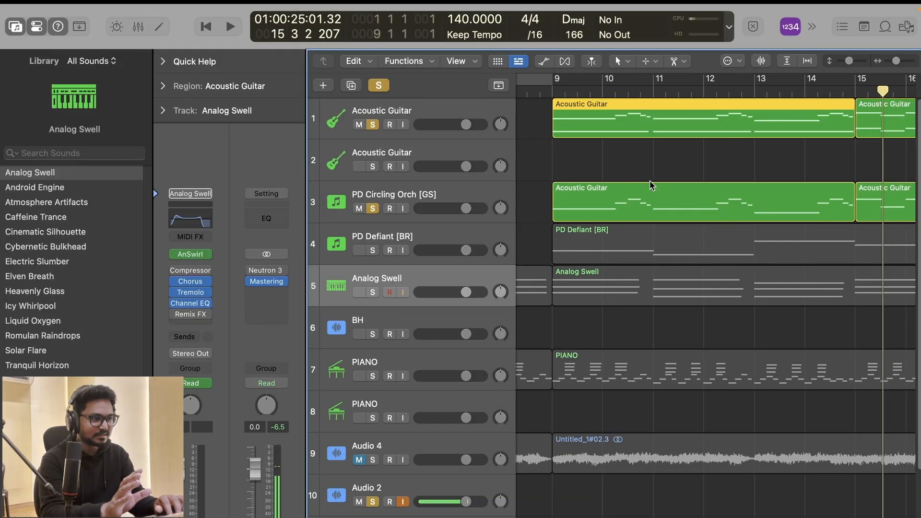
Play the soloed Acoustic Guitar and PD Circling Orch parts together from bar 9, and select the PD Circling Orch track.
scroll(650, 185, "down", 2)
left_click(578, 95)
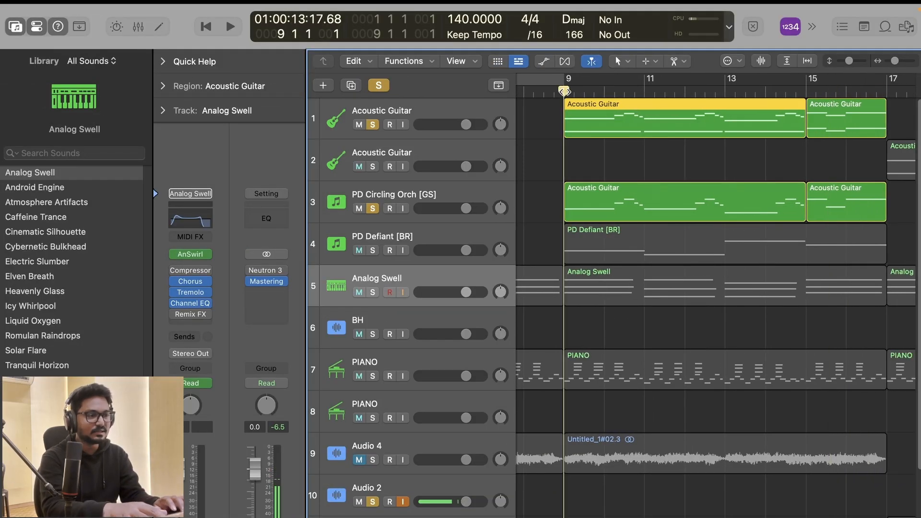
key("space")
left_click(407, 198)
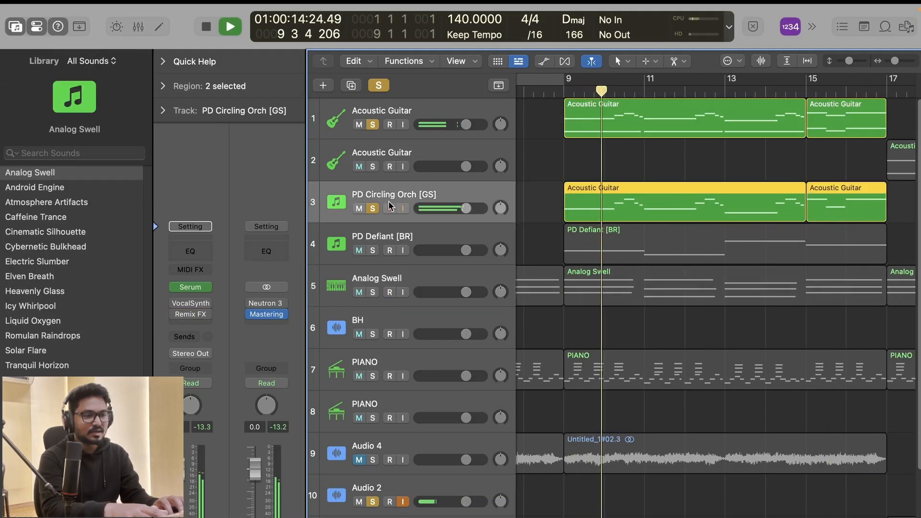
Stop playback, examine the PD Circling Orch track's Serum instrument and its preset category in the preset list, and close the plug-in window.
key("space")
left_click(191, 287)
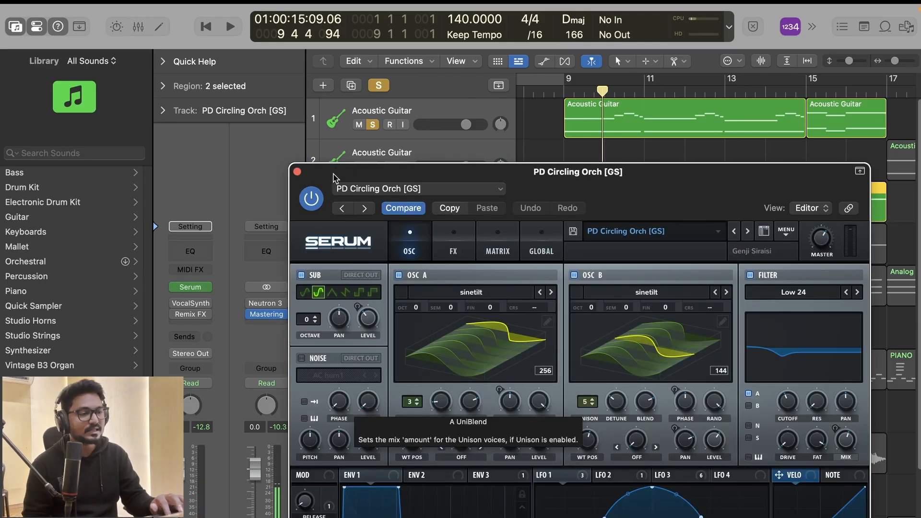
left_click_drag(335, 178, 250, 116)
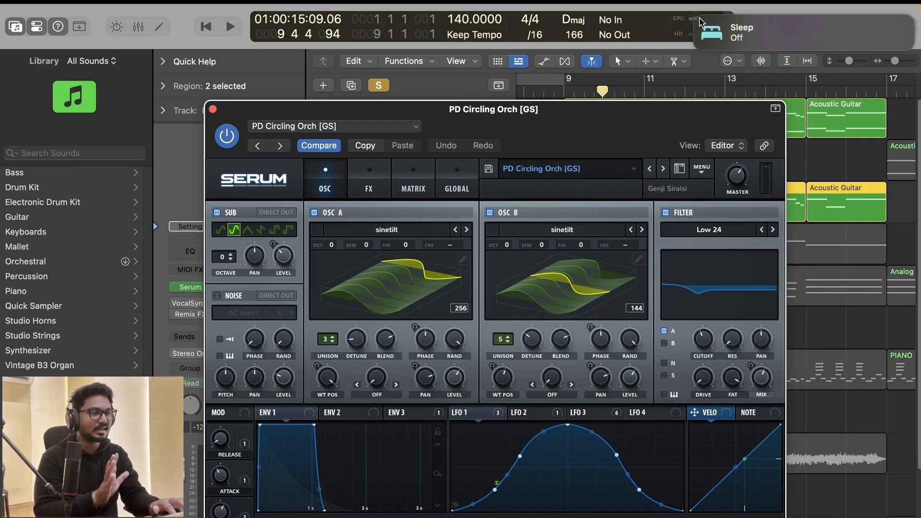
left_click(697, 19)
left_click_drag(587, 125, 576, 69)
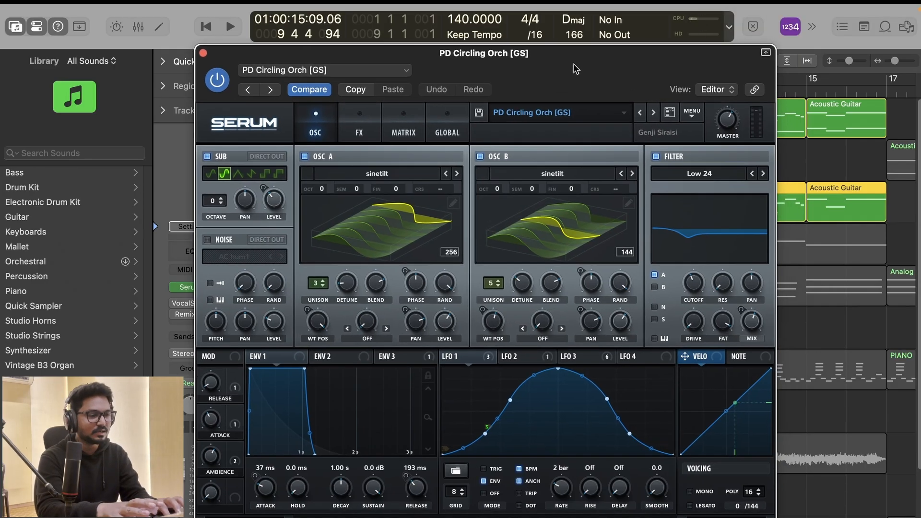
left_click(532, 115)
mouse_move(552, 203)
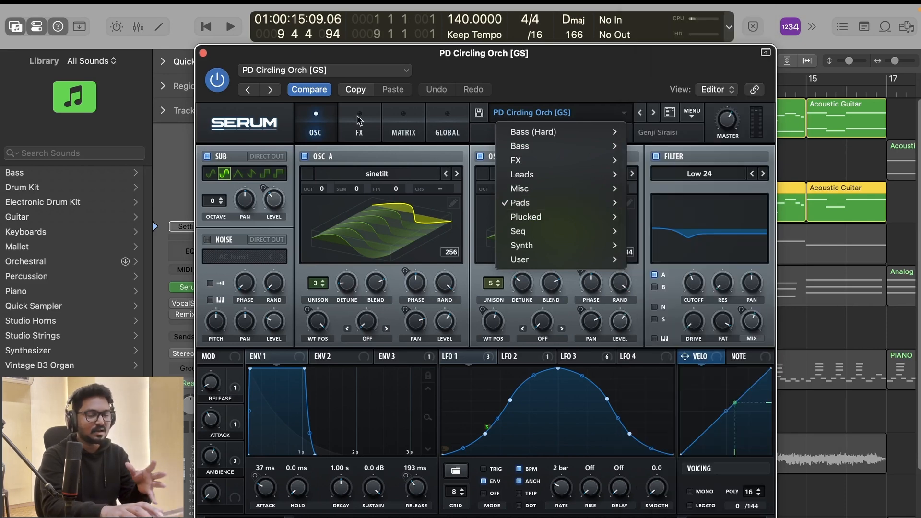
left_click(396, 222)
left_click_drag(255, 58, 401, 83)
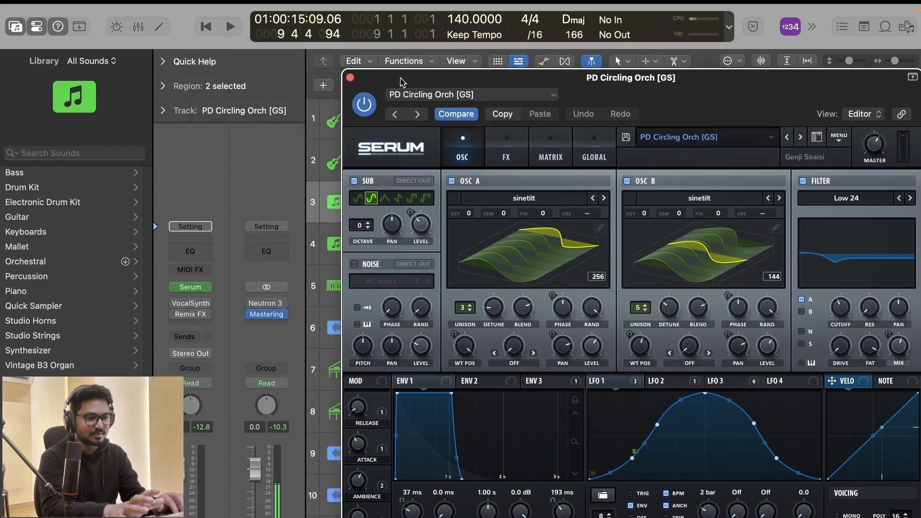
left_click(350, 77)
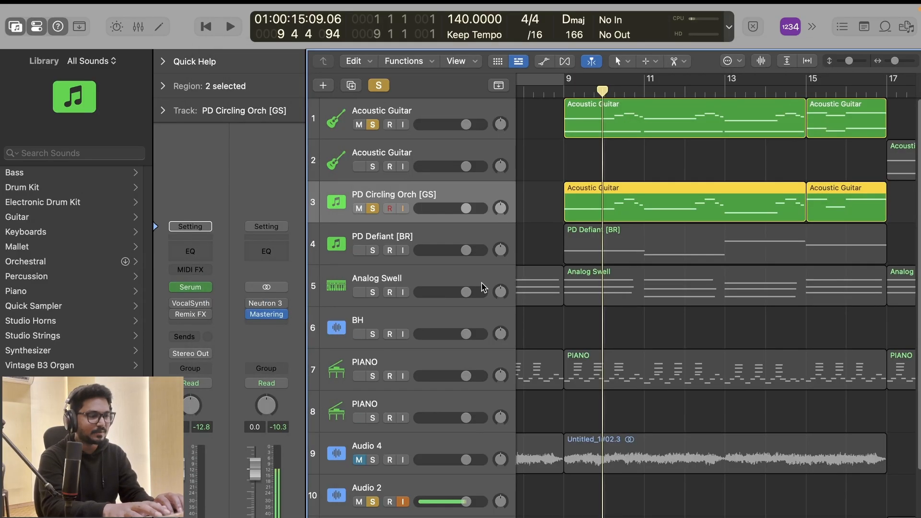
Replay the soloed Acoustic Guitar and PD Circling Orch parts from bar 9 and stop within the same bar.
left_click(563, 92)
key("space")
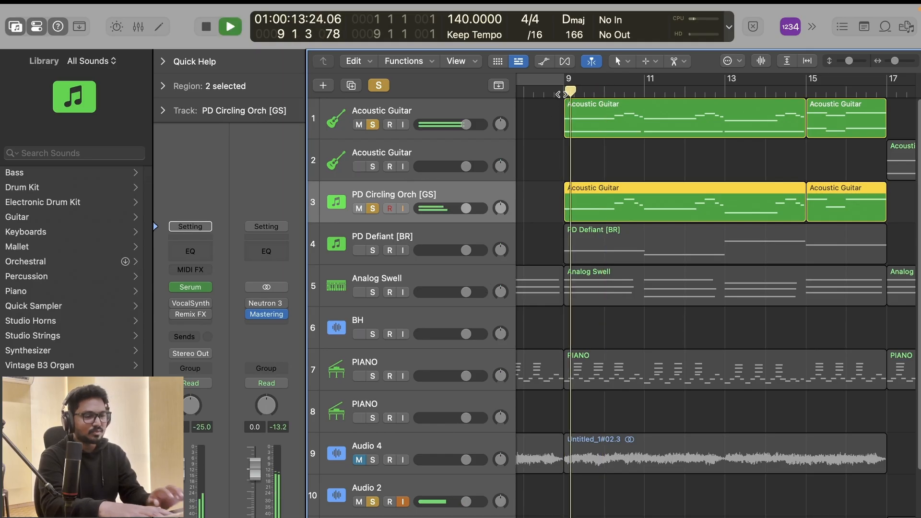
key("space")
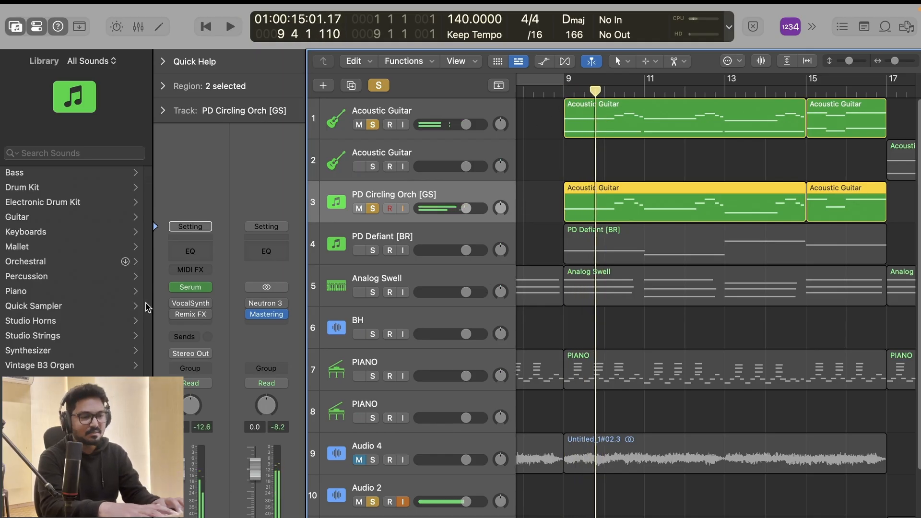
Examine the Delay and Reverb in the PD Circling Orch Serum effects, switch the Delay's bypass back and forth, and close the plug-in window.
left_click(191, 286)
left_click(508, 148)
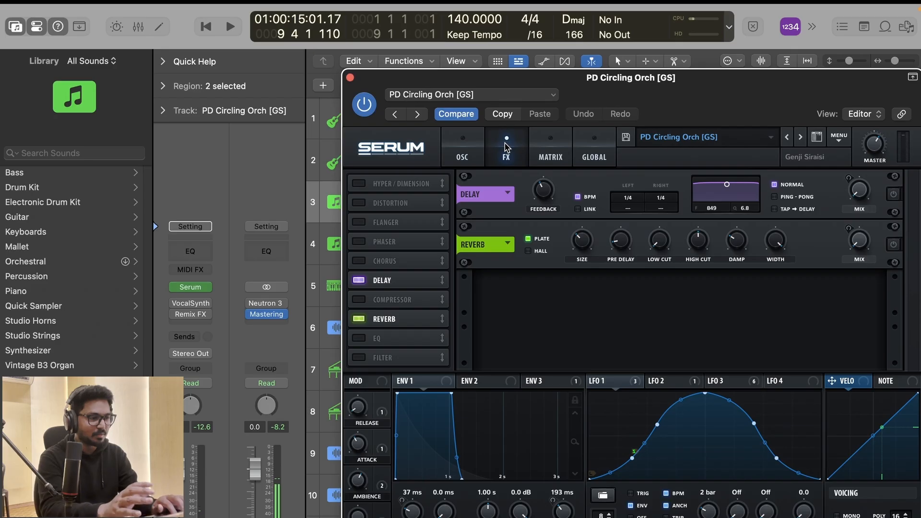
left_click_drag(618, 91, 430, 90)
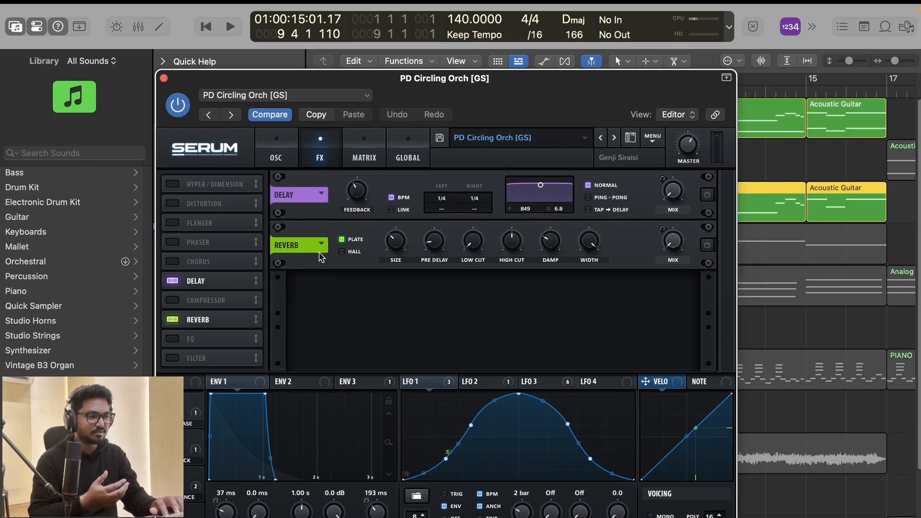
left_click(709, 195)
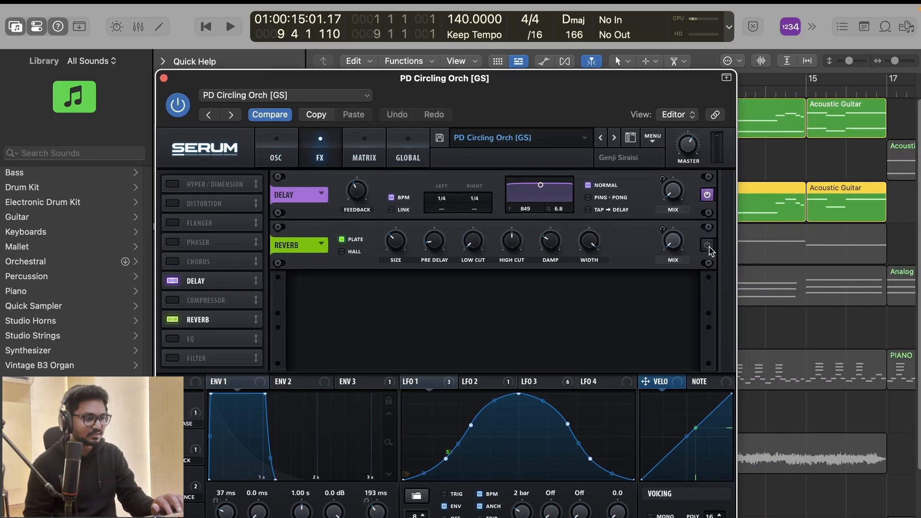
left_click(708, 196)
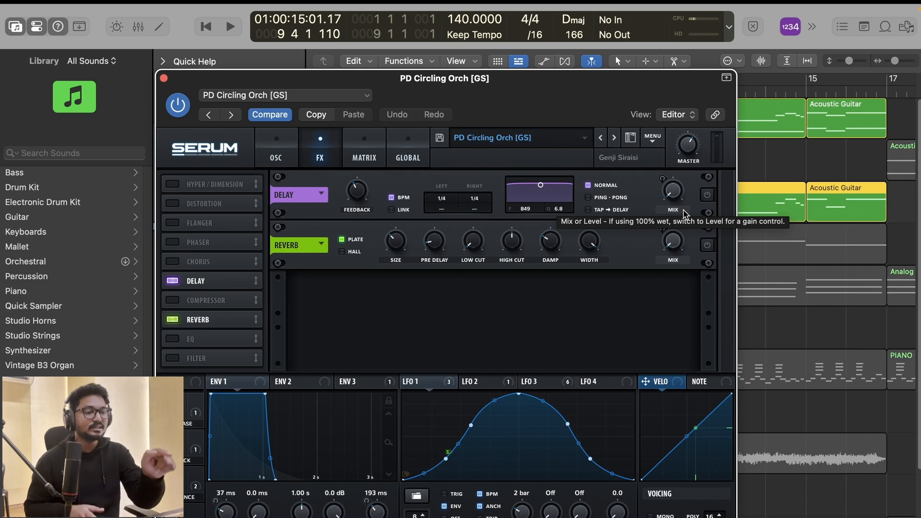
left_click(163, 78)
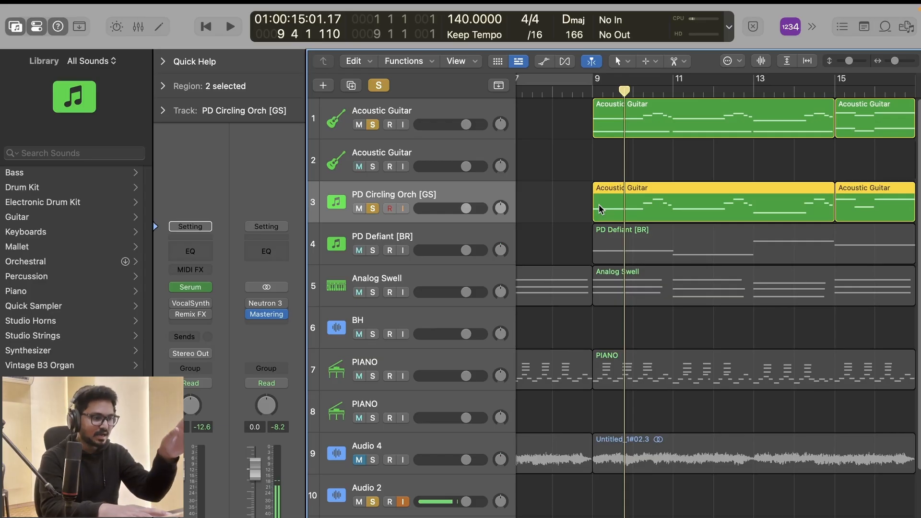
double_click(617, 116)
key("e")
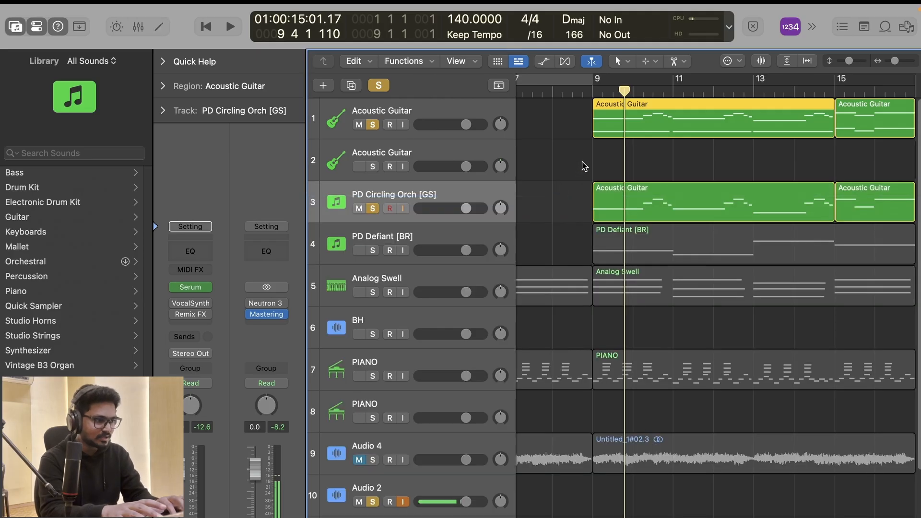
scroll(528, 230, "right", 2)
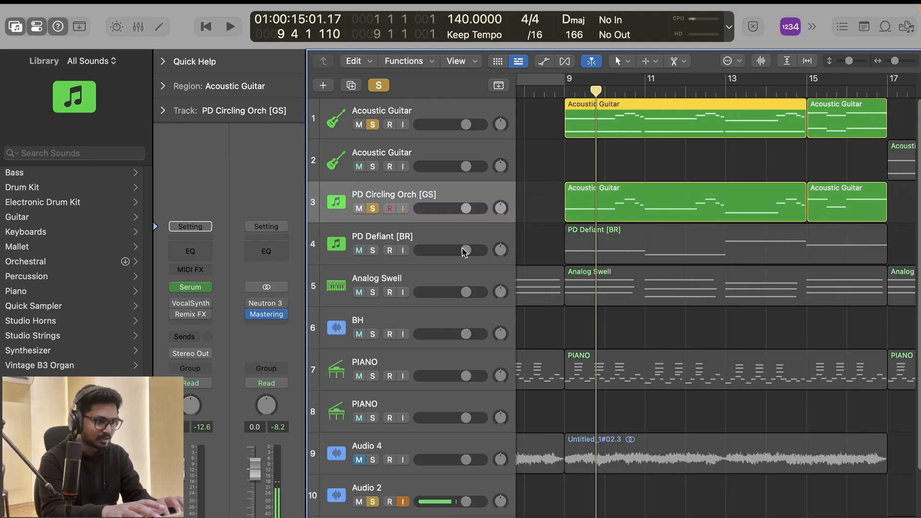
Solo the PD Defiant [BR] track alone, unsoloing PD Circling Orch and Acoustic Guitar, and play its part until bar 11.
left_click(402, 241)
key("ctrl+s")
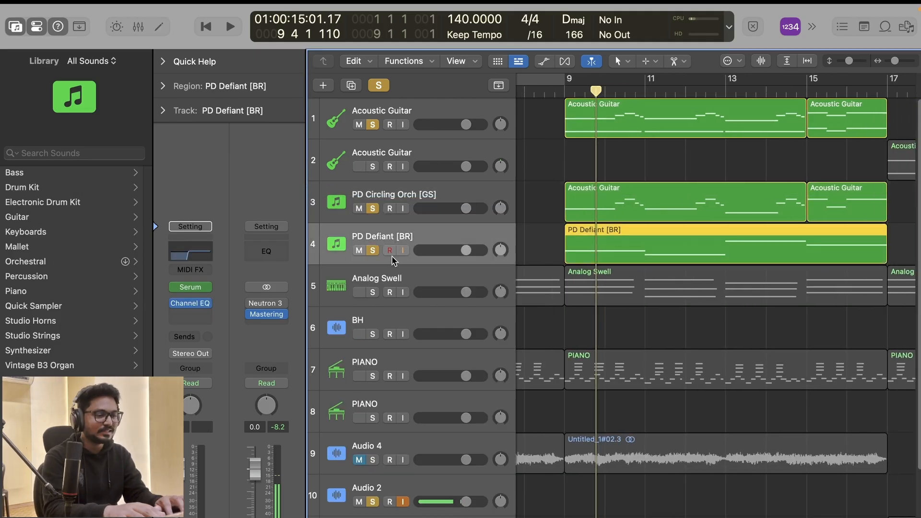
left_click(373, 209)
left_click(374, 126)
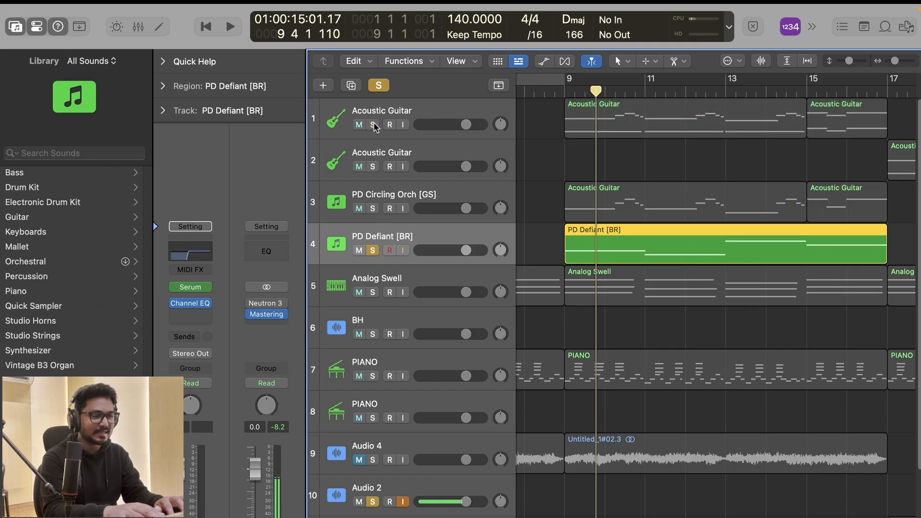
key("space")
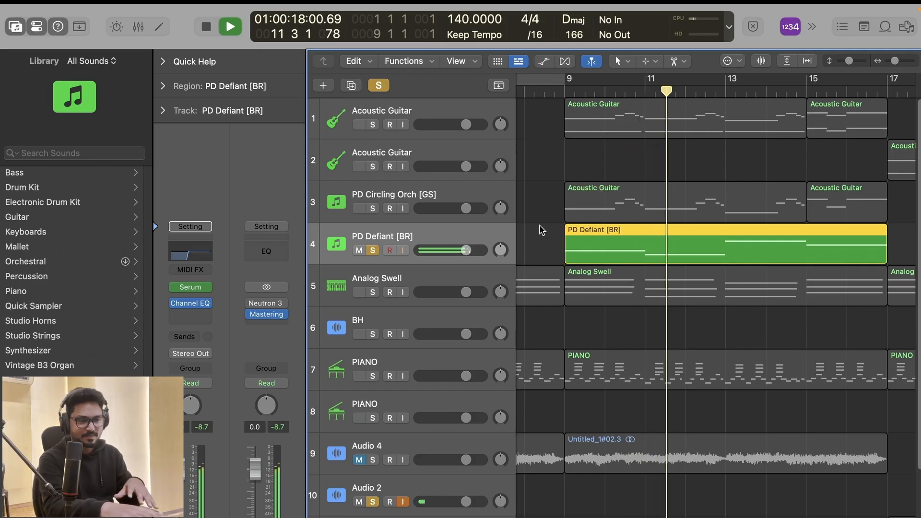
key("space")
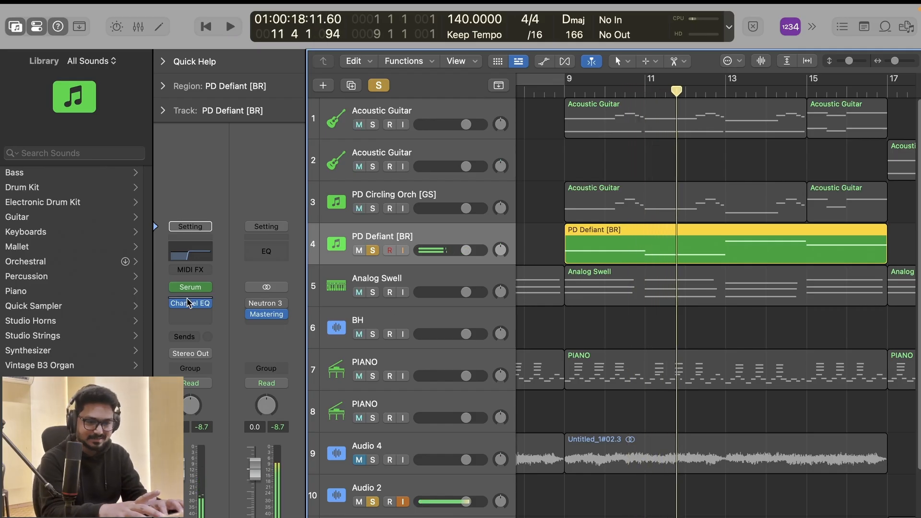
Examine the PD Defiant track's Channel EQ curve and its Serum preset in the Pads list, closing each plug-in window.
left_click(190, 303)
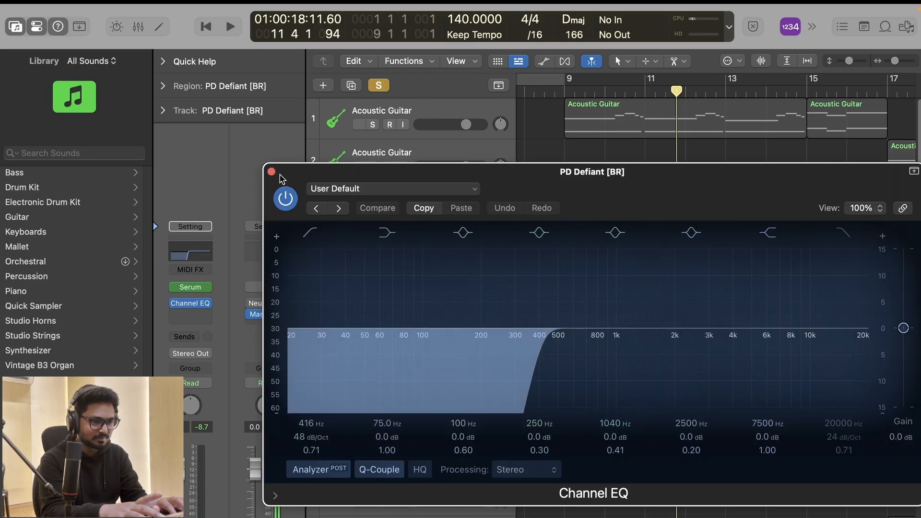
left_click(272, 171)
left_click(191, 288)
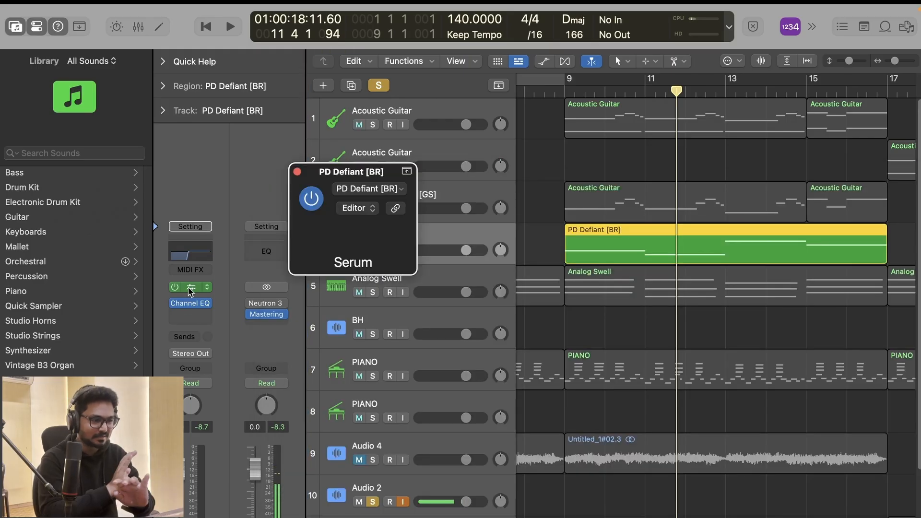
left_click_drag(712, 173, 636, 111)
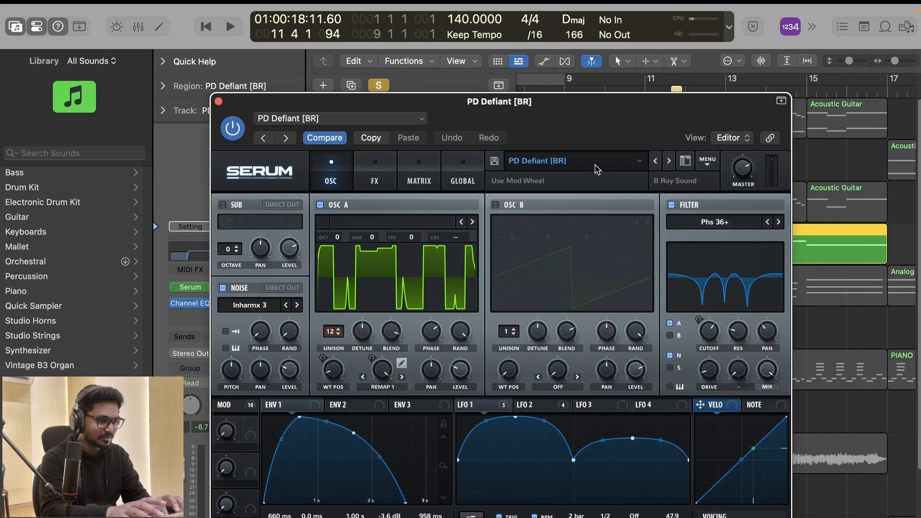
left_click(597, 164)
mouse_move(582, 250)
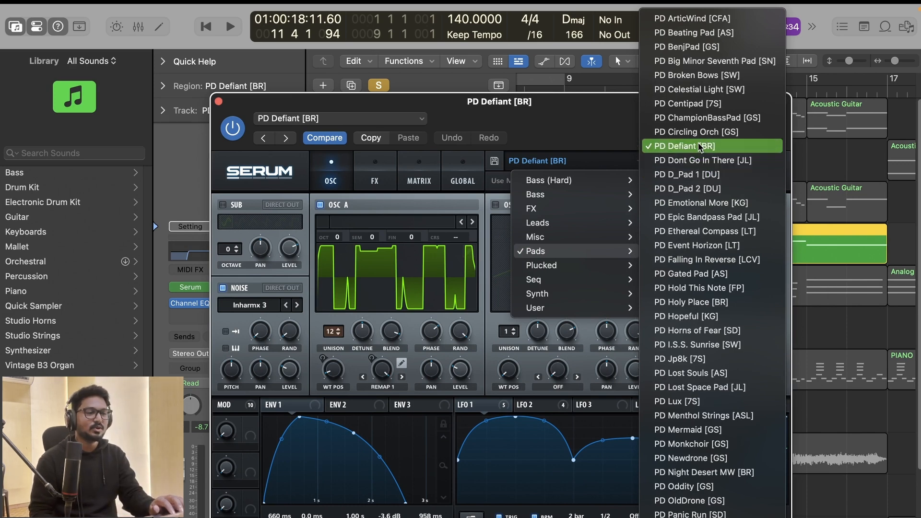
left_click(218, 102)
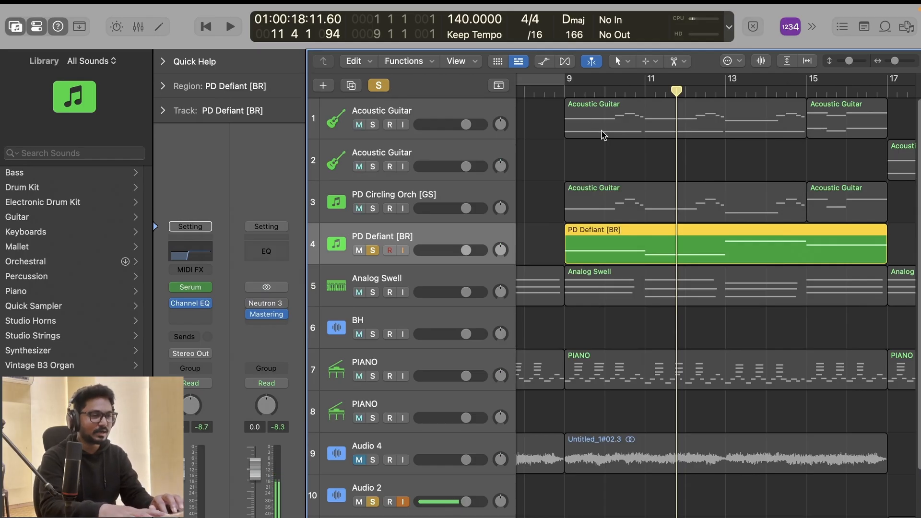
Clear all solos and play the full arrangement from bar 9 to the end of bar 16.
left_click(381, 85)
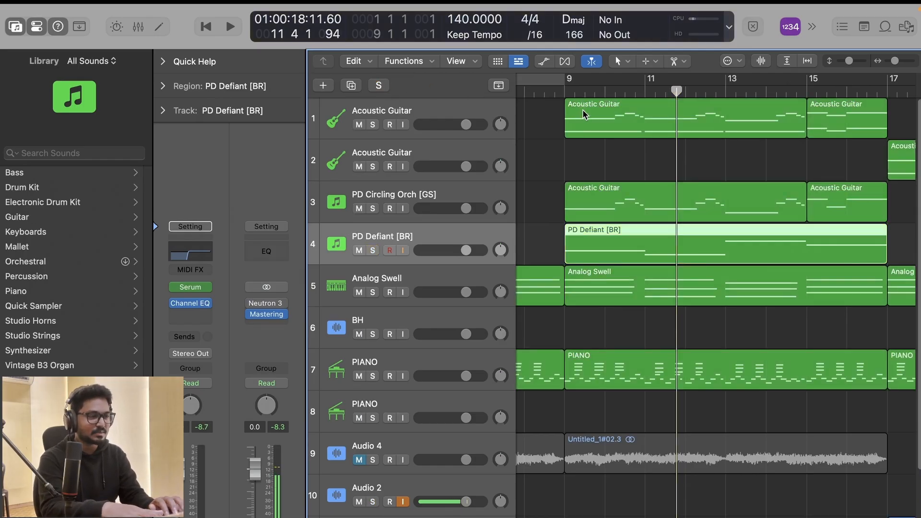
scroll(583, 111, "left", 1)
left_click(577, 92)
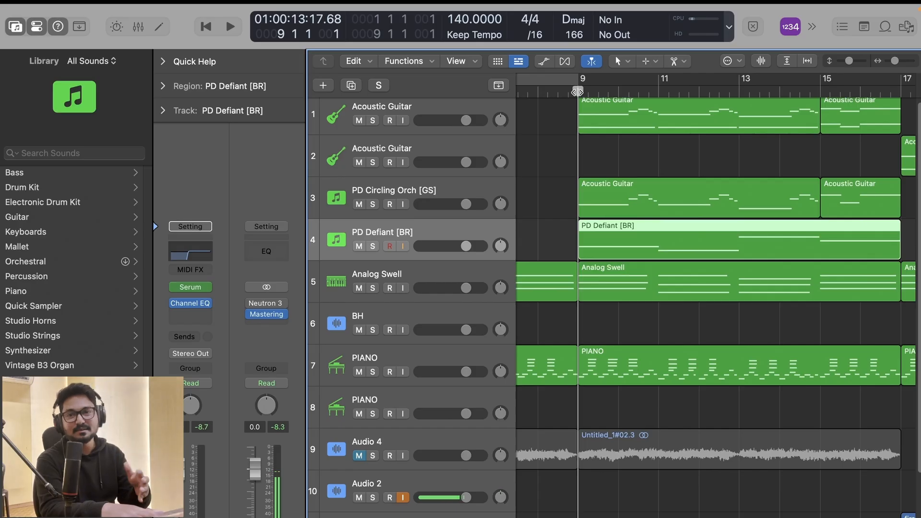
key("space")
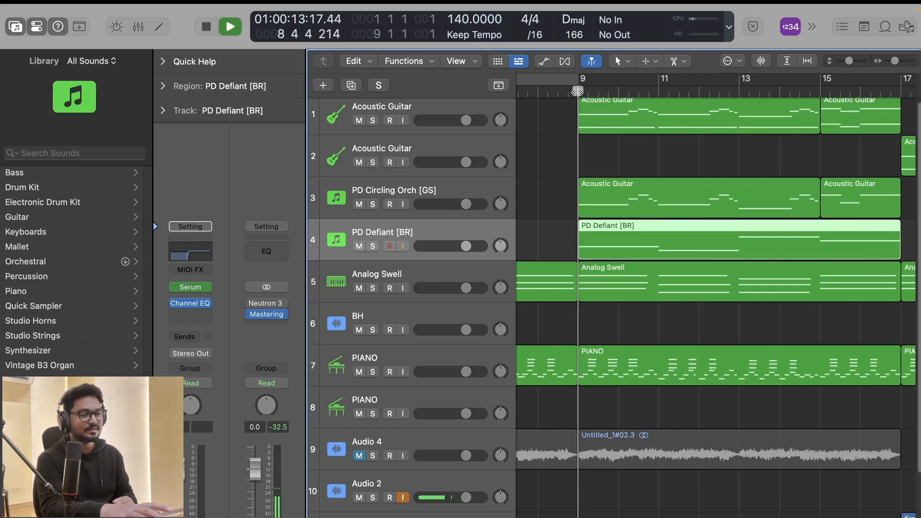
scroll(577, 92, "down", 5)
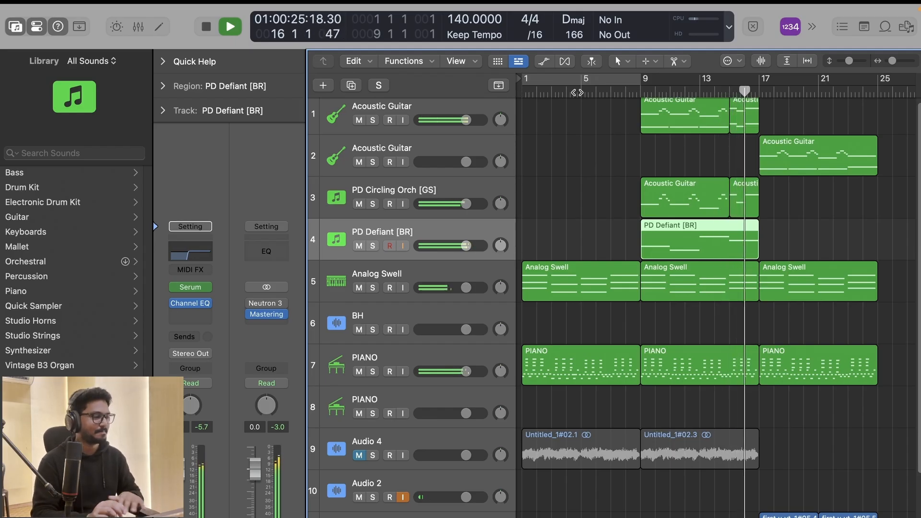
key("space")
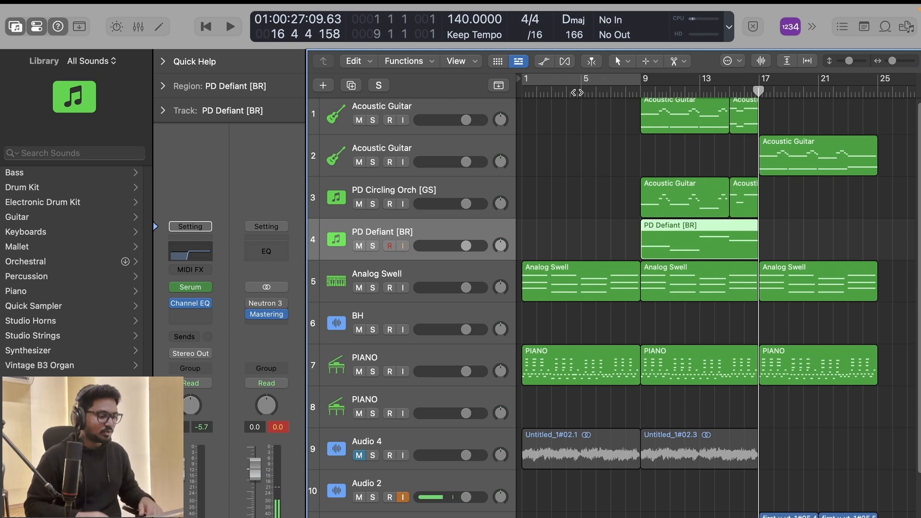
Select the Audio 5 track, whose two audio regions start at bar 17.
scroll(615, 296, "up", 2)
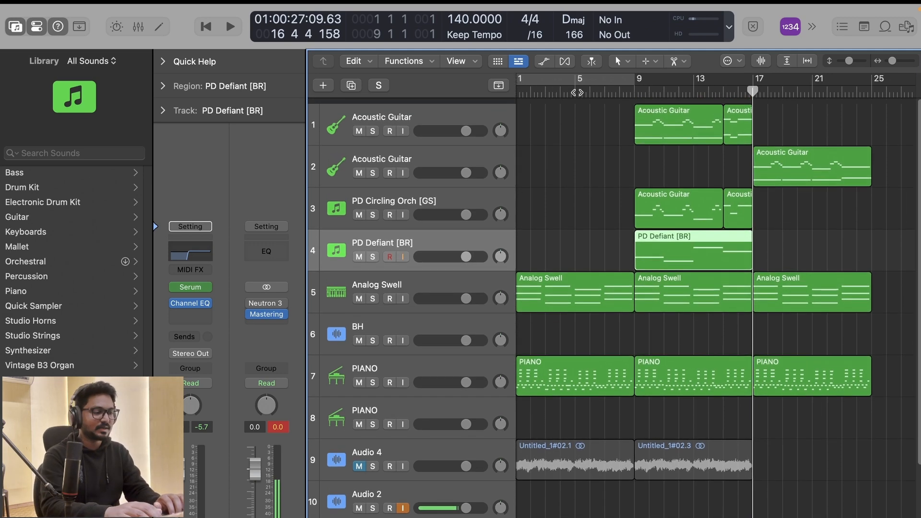
scroll(614, 295, "down", 6)
scroll(614, 296, "right", 2)
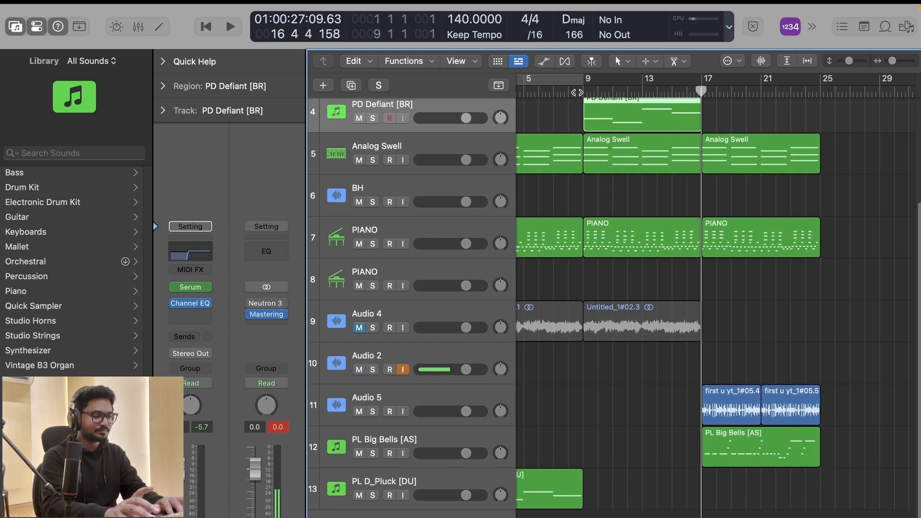
left_click(487, 402)
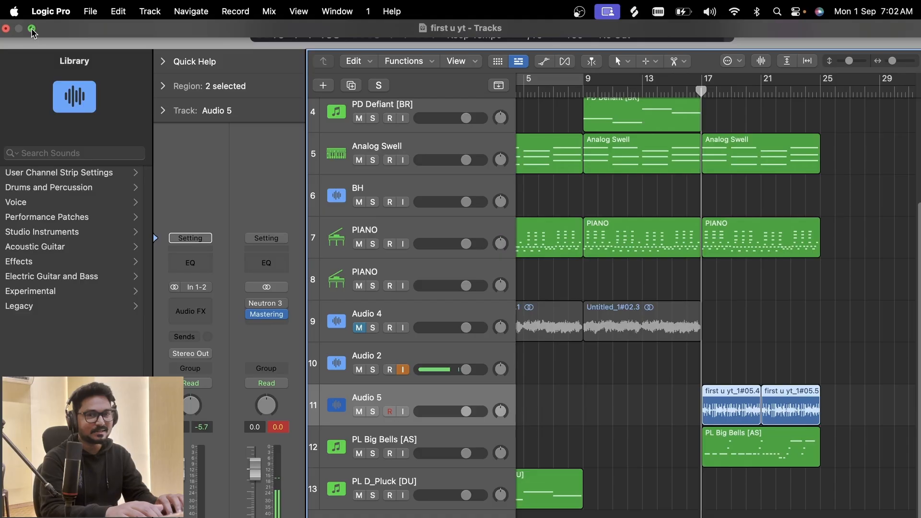
Switch to Splice and search its sample catalogue for "trance beats".
left_click(32, 29)
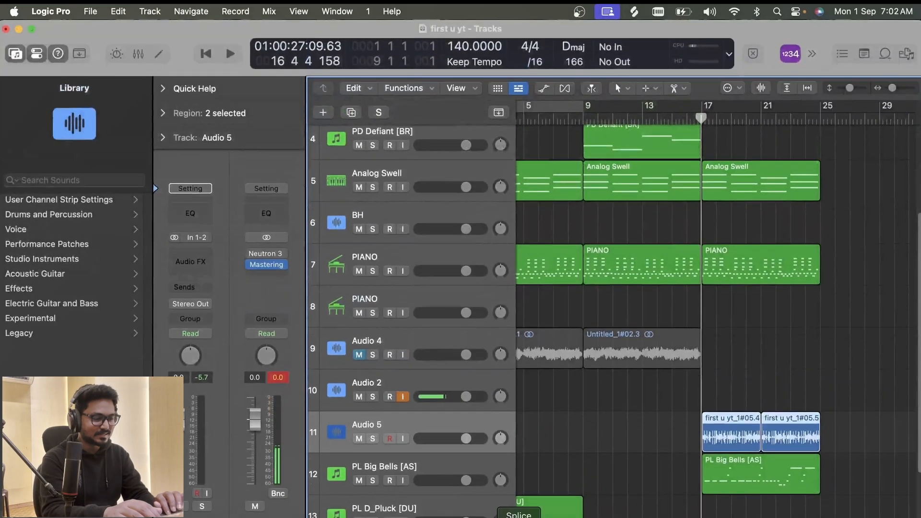
left_click(519, 517)
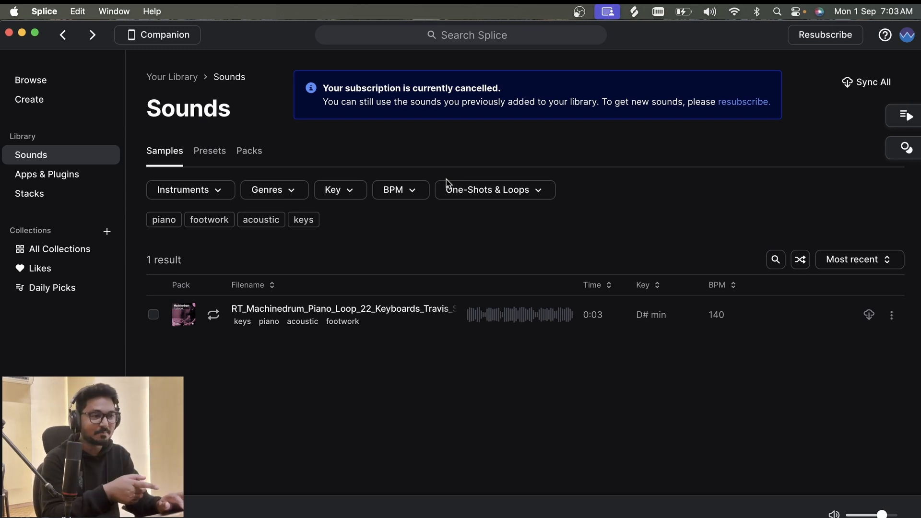
left_click(428, 37)
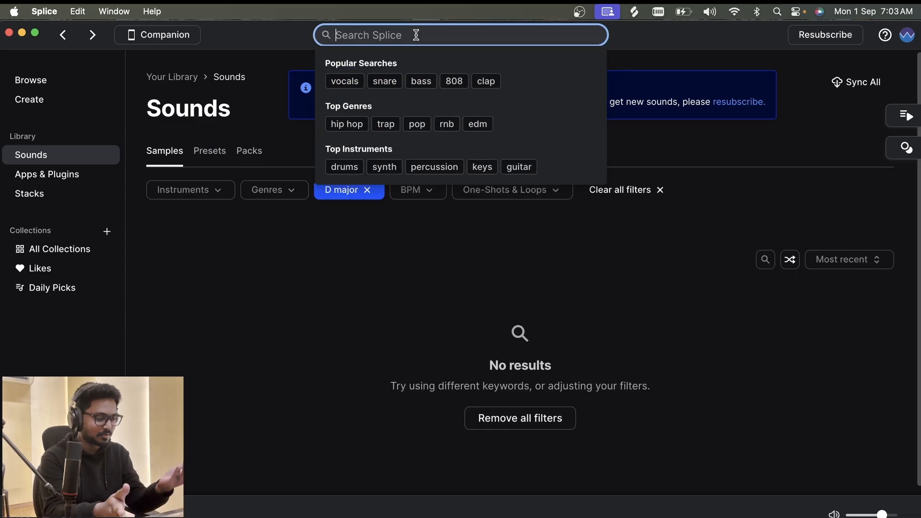
type("tra")
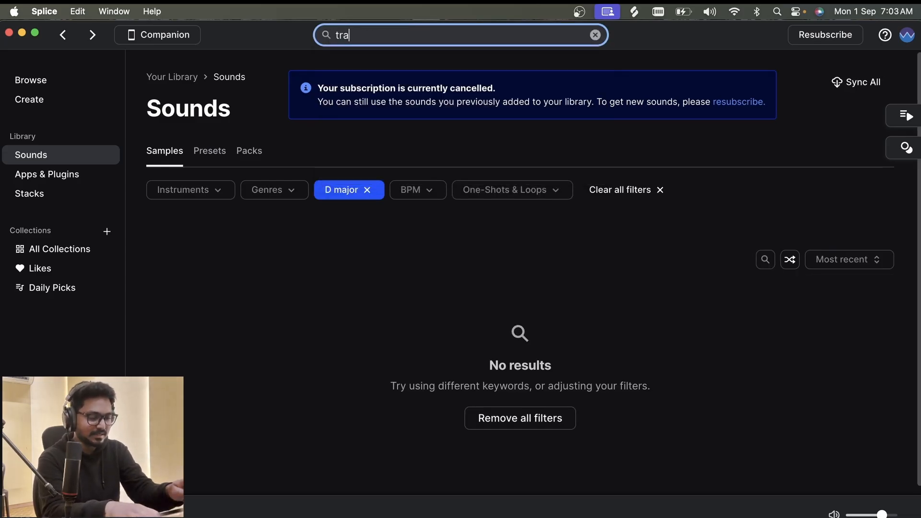
type("nce b")
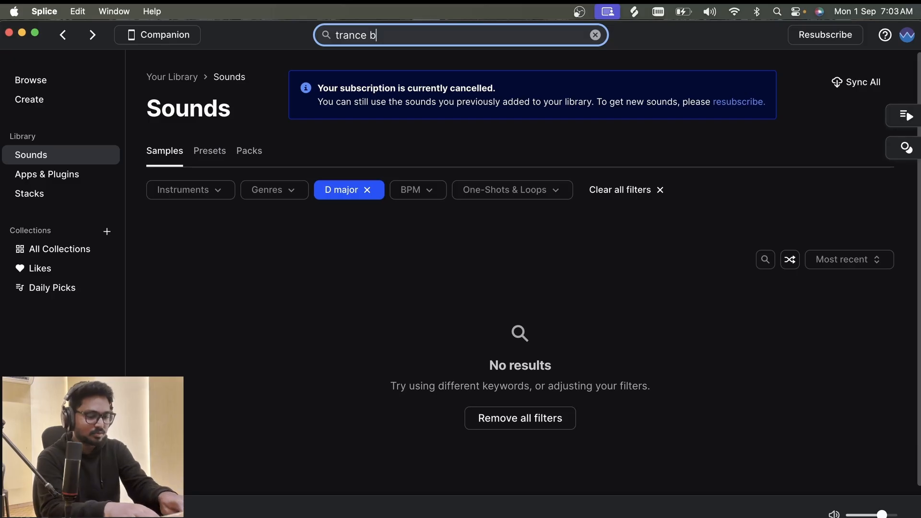
type("eats")
key("Return")
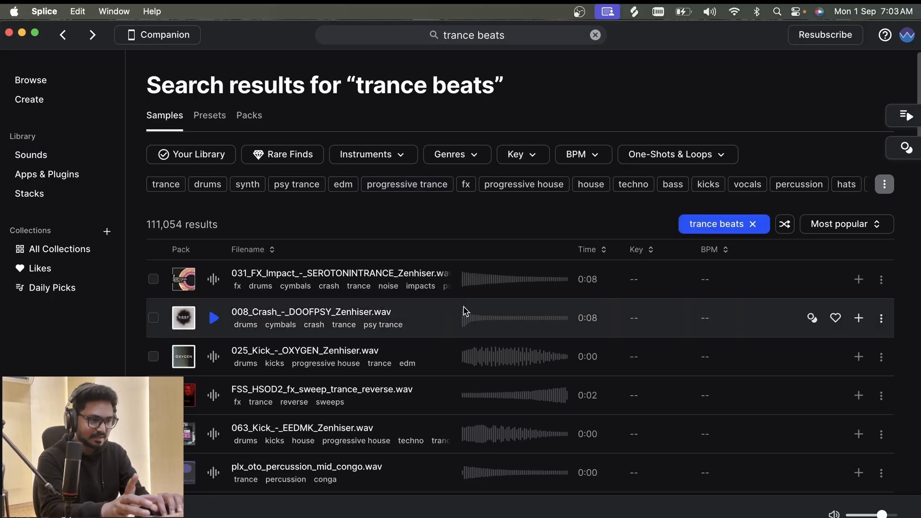
Filter the trance beats samples to exactly 140 BPM and view the key filter's choices, leaving no key selected.
scroll(531, 249, "down", 1)
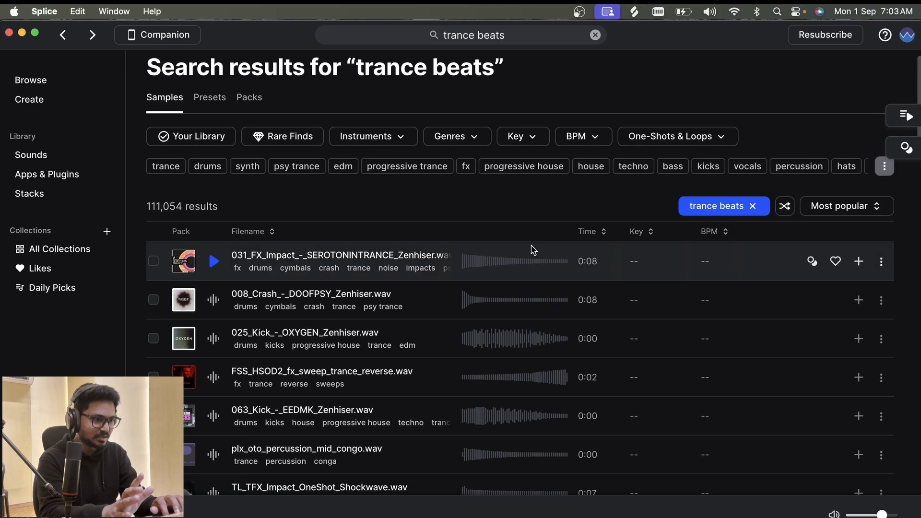
left_click(583, 137)
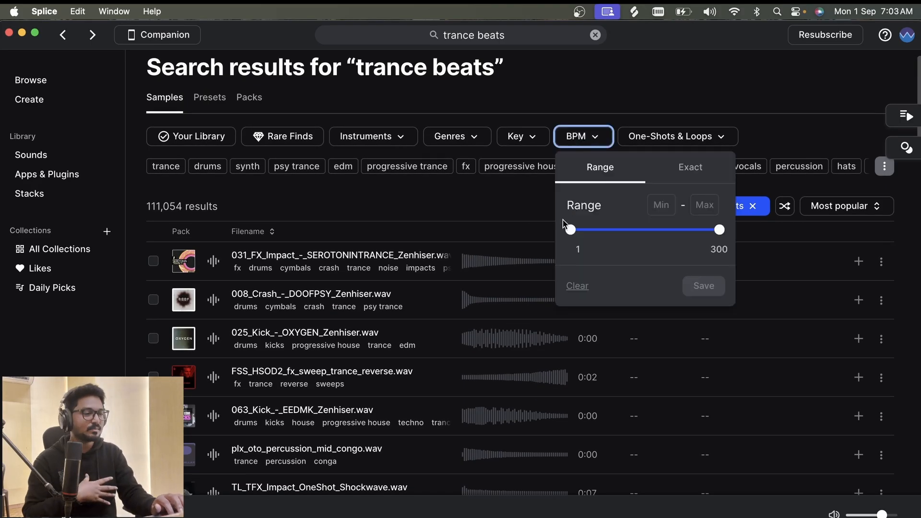
left_click(690, 166)
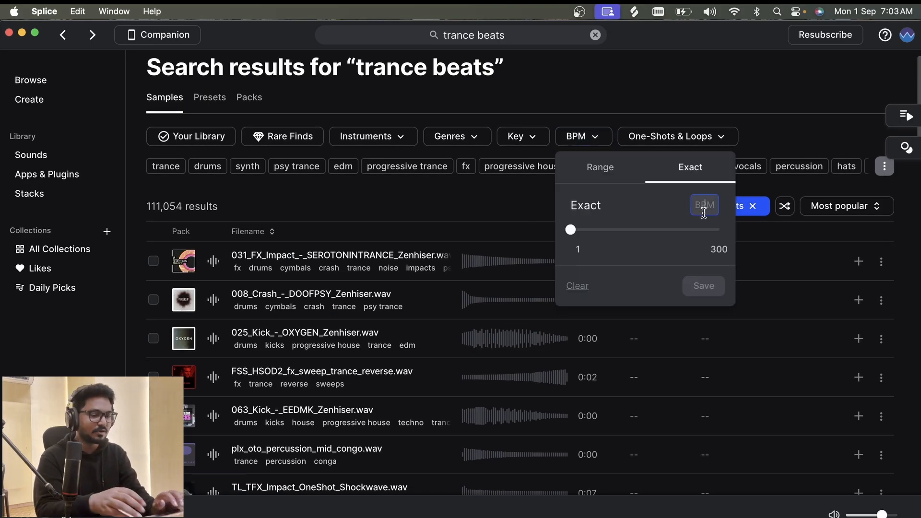
type("140")
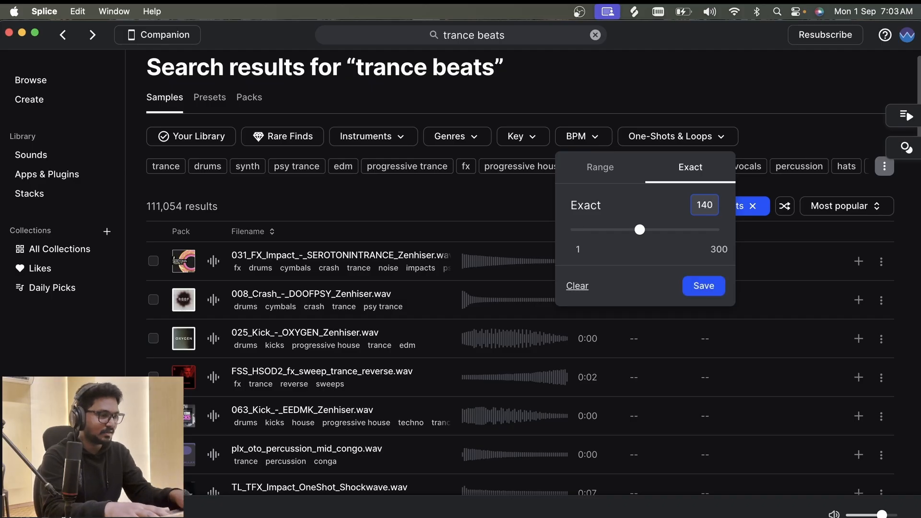
key("Return")
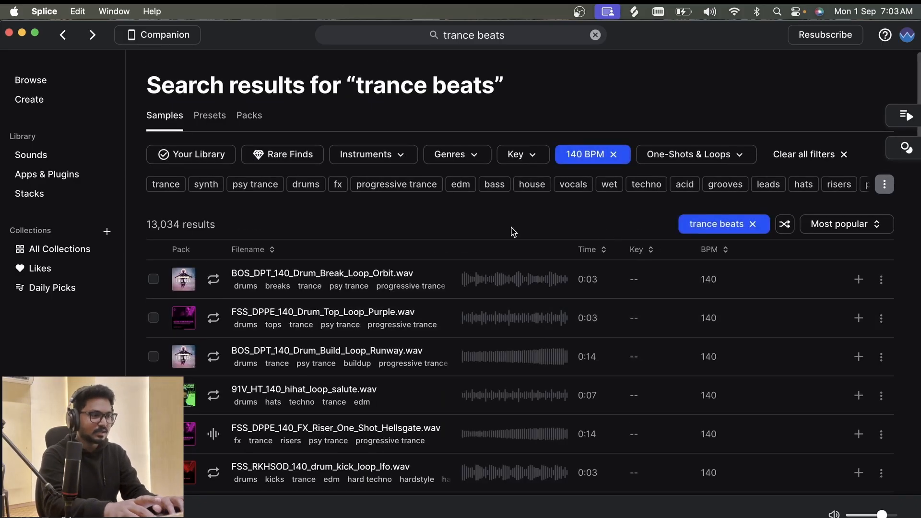
left_click(521, 155)
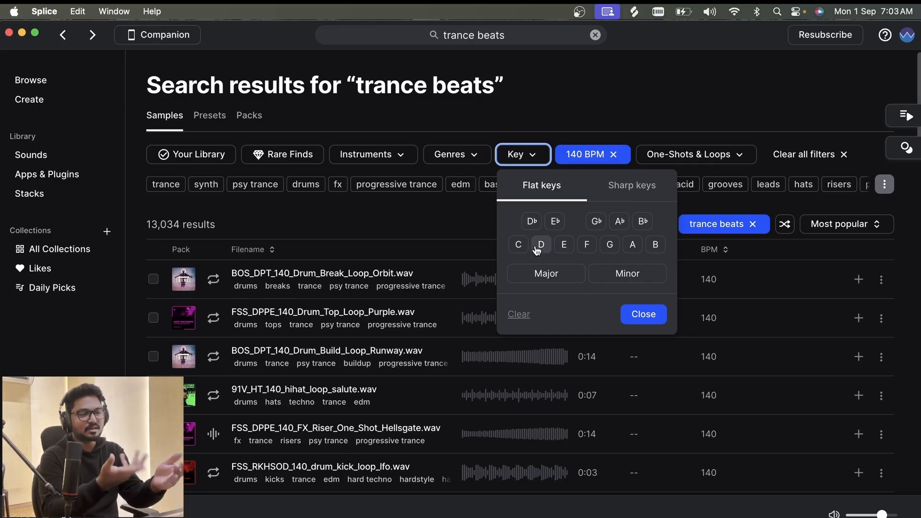
left_click(411, 231)
Browse the 140 BPM samples through to the end of page 2 and preview FL_PSD_140_Drum_Loop_Kick_09.wav.
scroll(422, 336, "down", 1)
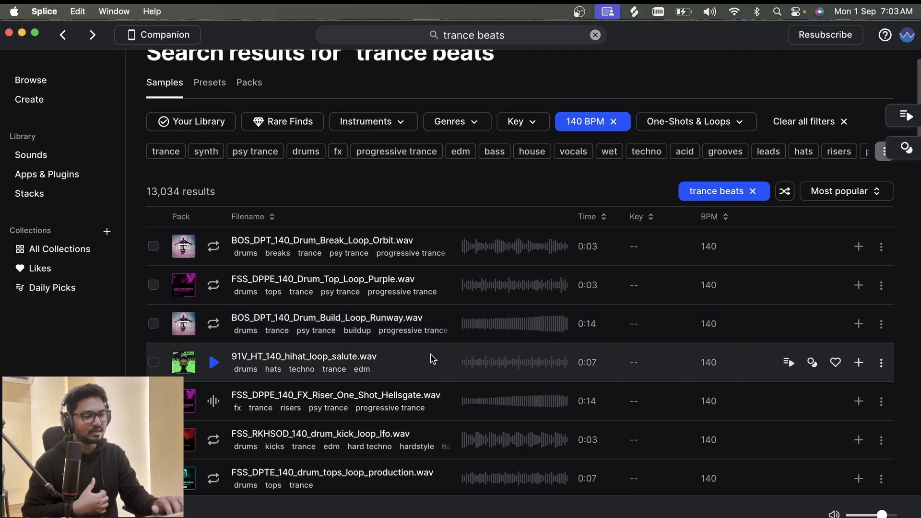
scroll(432, 359, "down", 20)
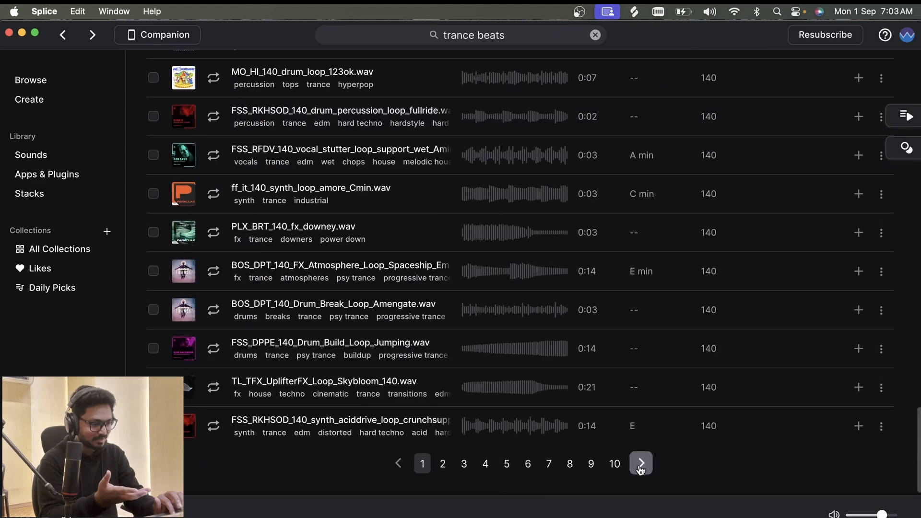
left_click(641, 464)
scroll(559, 405, "down", 10)
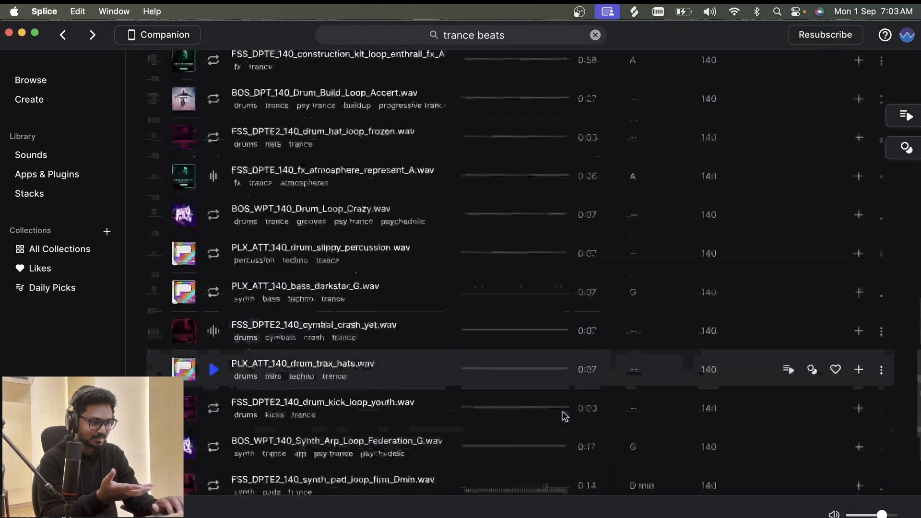
scroll(561, 417, "down", 5)
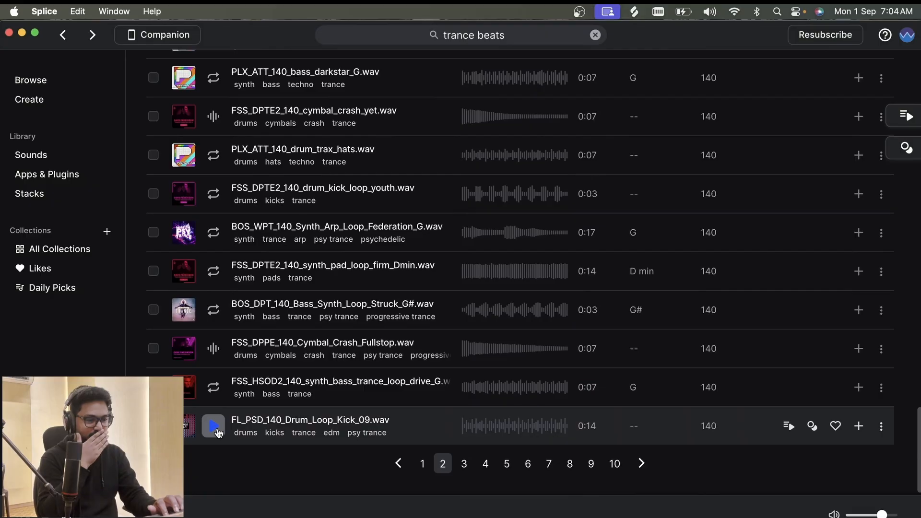
left_click(214, 426)
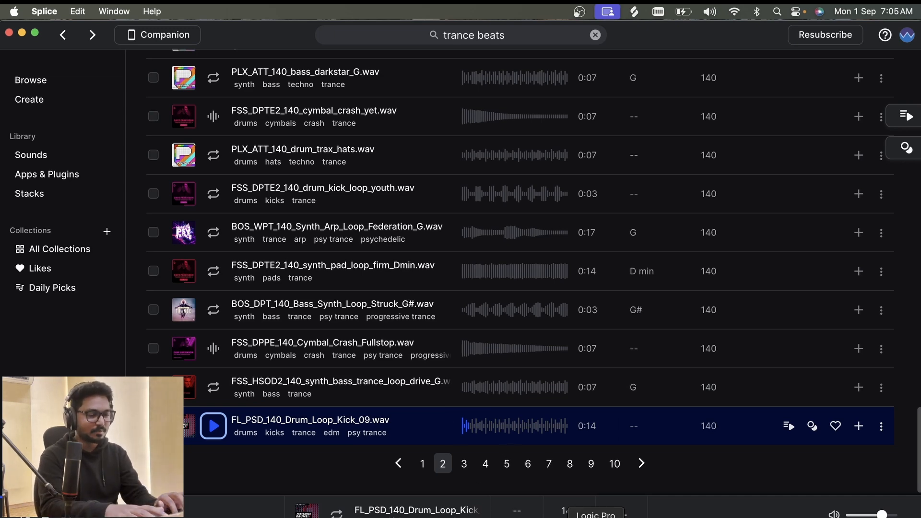
Switch back to Logic Pro and select only the first audio region on the Audio 5 track.
key("super+Tab")
scroll(646, 383, "down", 2)
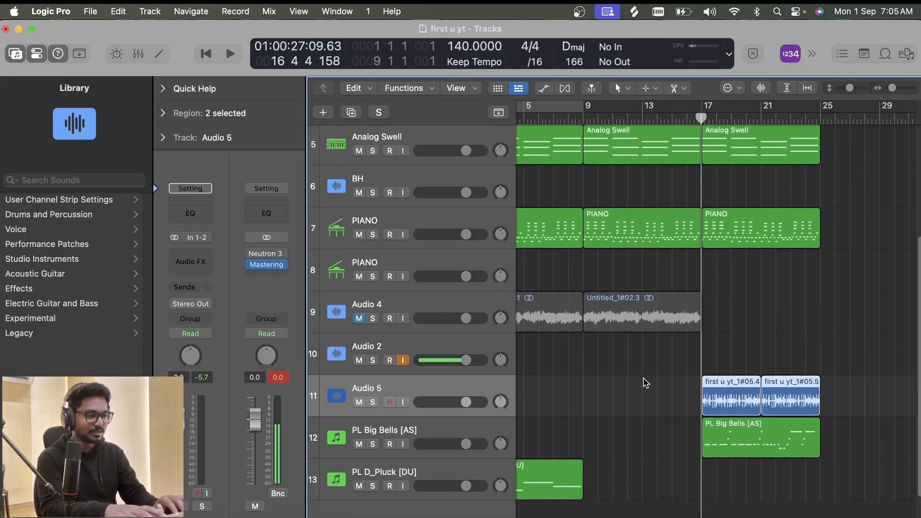
left_click(729, 347)
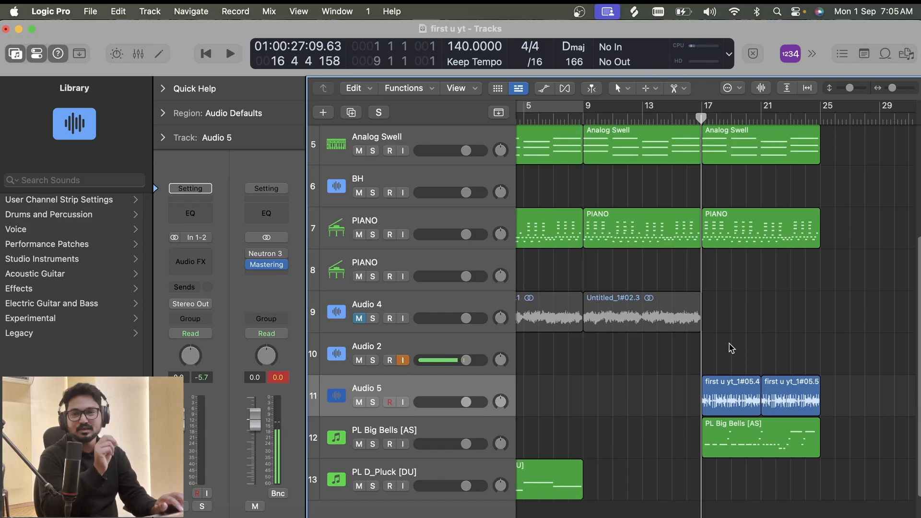
left_click(733, 380)
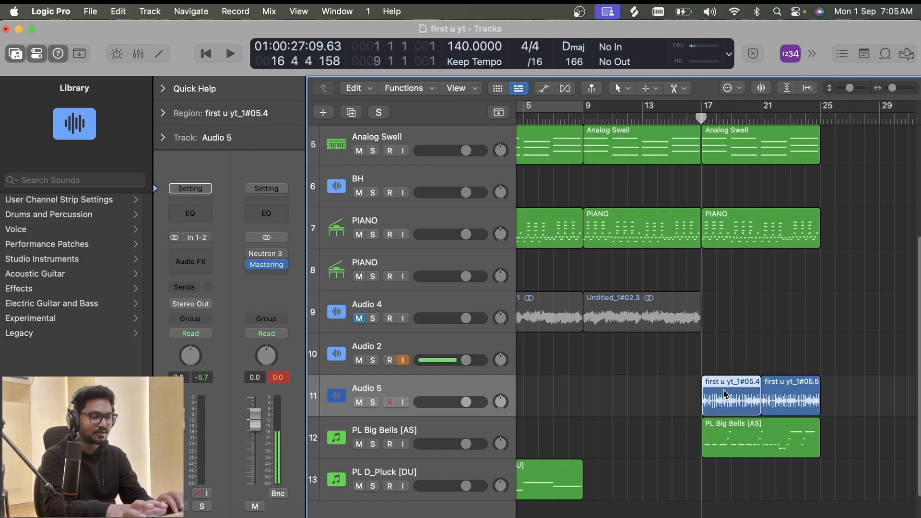
Solo the Audio 2 and Audio 5 tracks and play the drum loop from bar 17 to the end of bar 21.
left_click(373, 360)
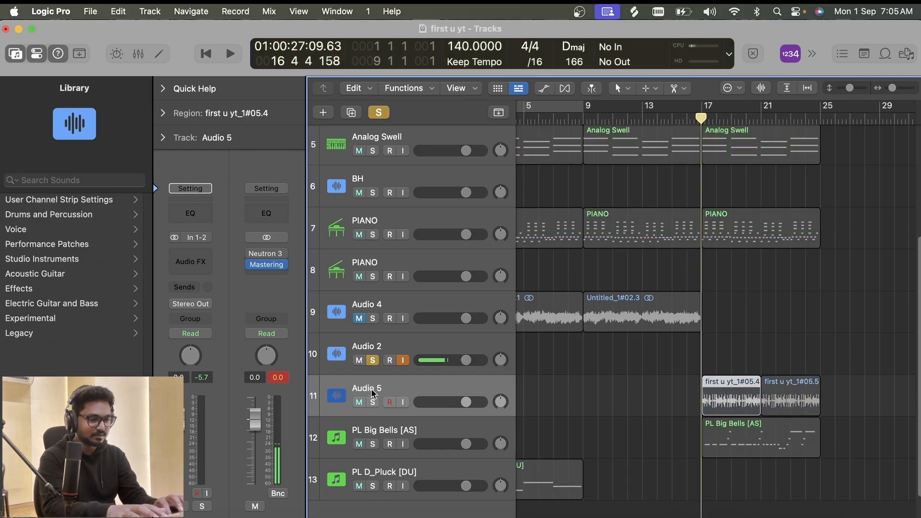
left_click(373, 402)
key("space")
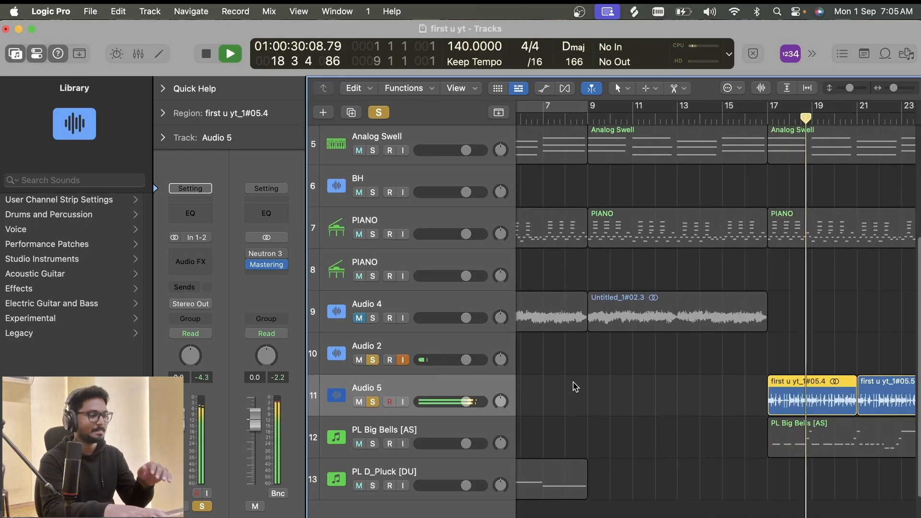
scroll(576, 387, "right", 3)
scroll(575, 387, "right", 2)
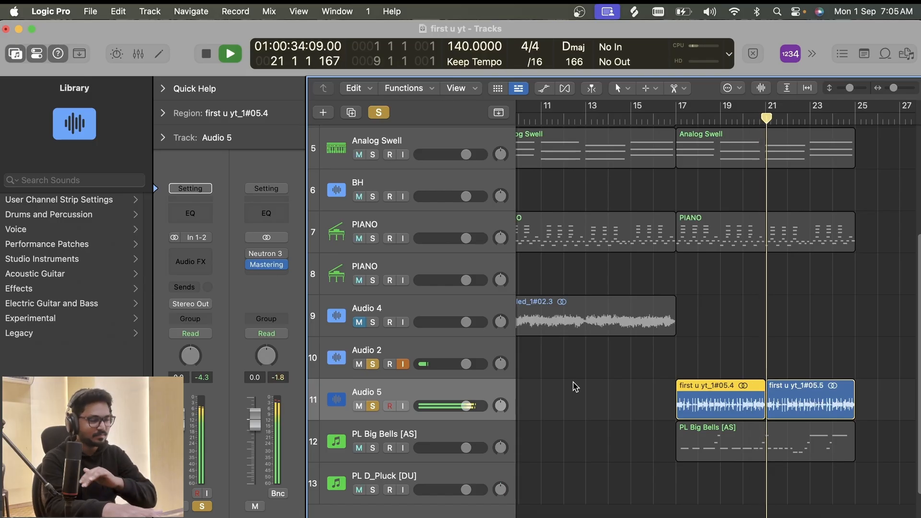
key("space")
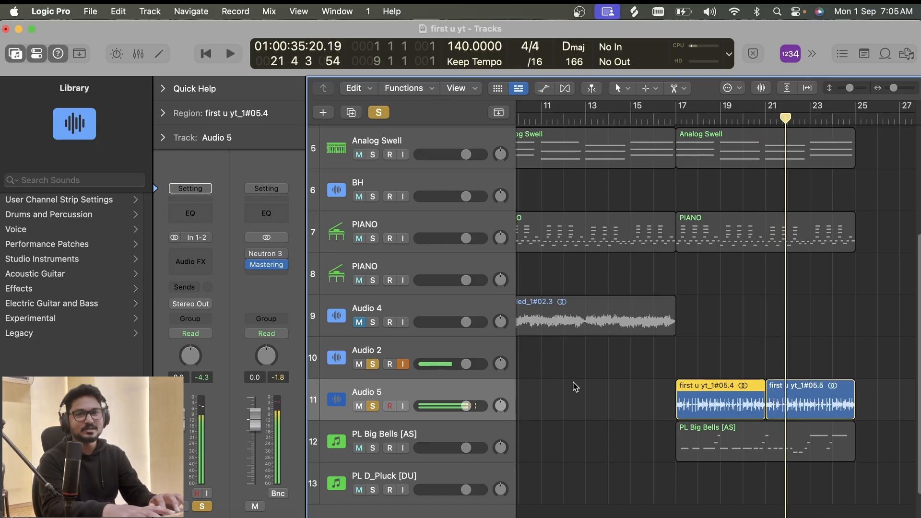
Clear all solos and play the full arrangement from just before bar 15 into bar 24.
left_click(386, 113)
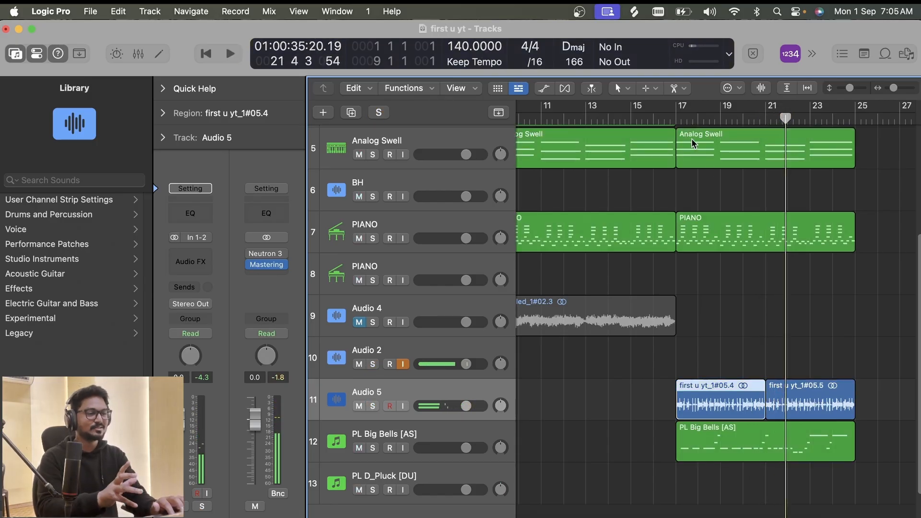
left_click(630, 119)
key("space")
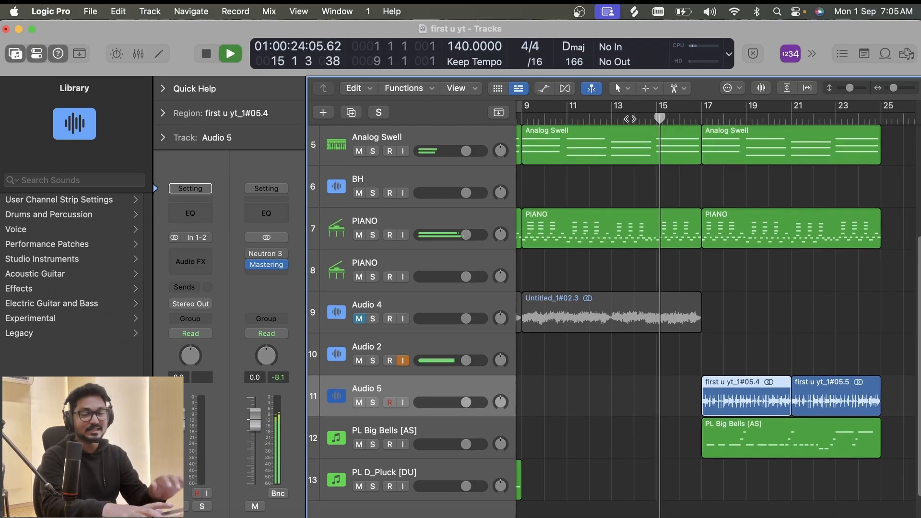
scroll(630, 119, "up", 1)
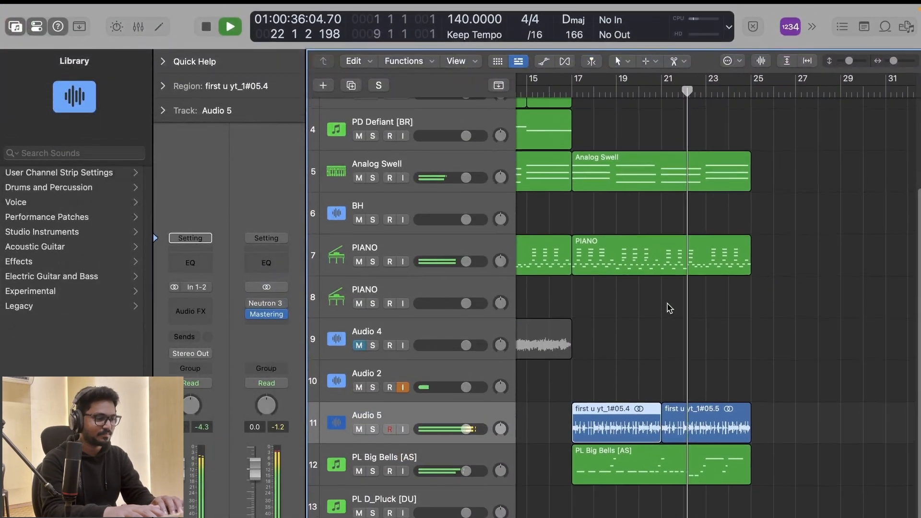
key("super+Right")
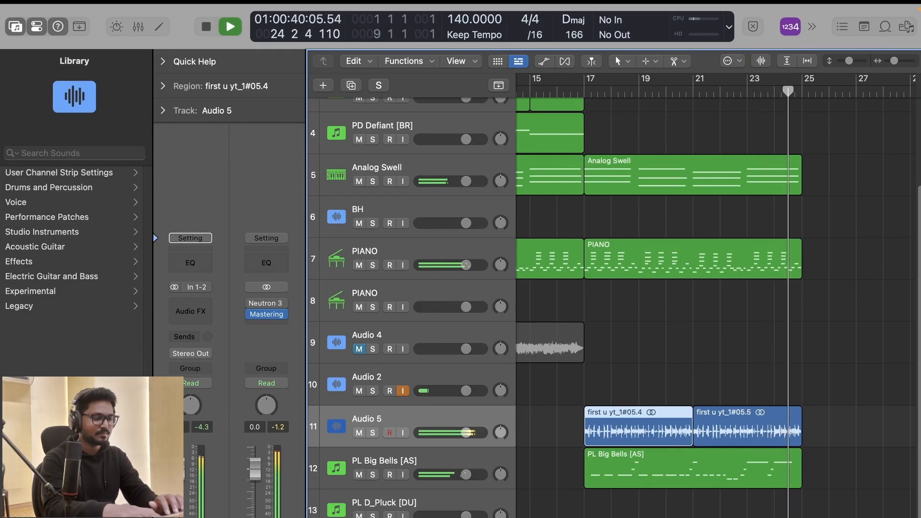
Select the PL Big Bells [AS] track and examine its Serum sound and preset categories, closing the plug-in window.
left_click(402, 453)
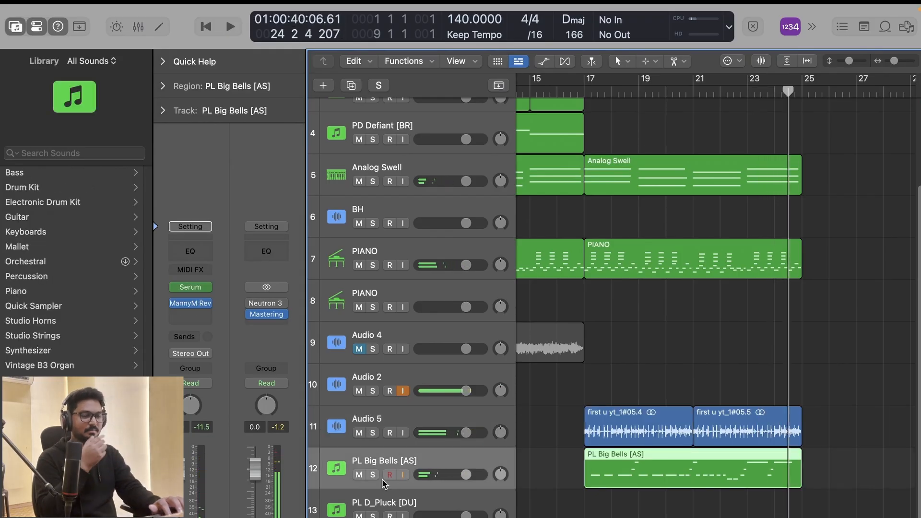
left_click(191, 289)
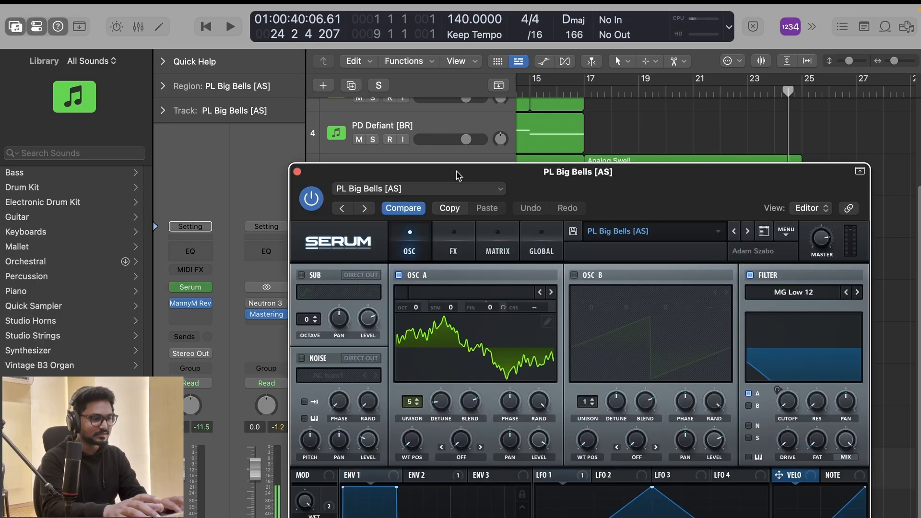
left_click_drag(458, 176, 354, 77)
left_click(513, 134)
mouse_move(534, 244)
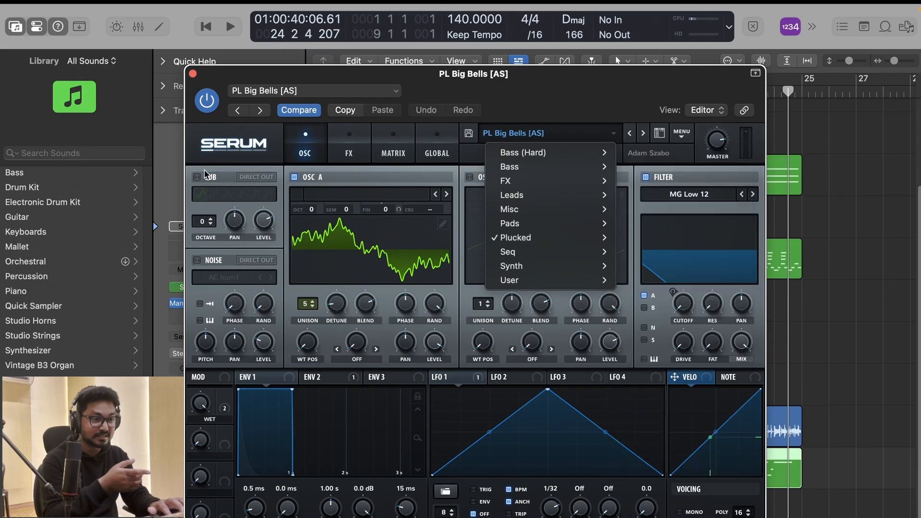
left_click(192, 74)
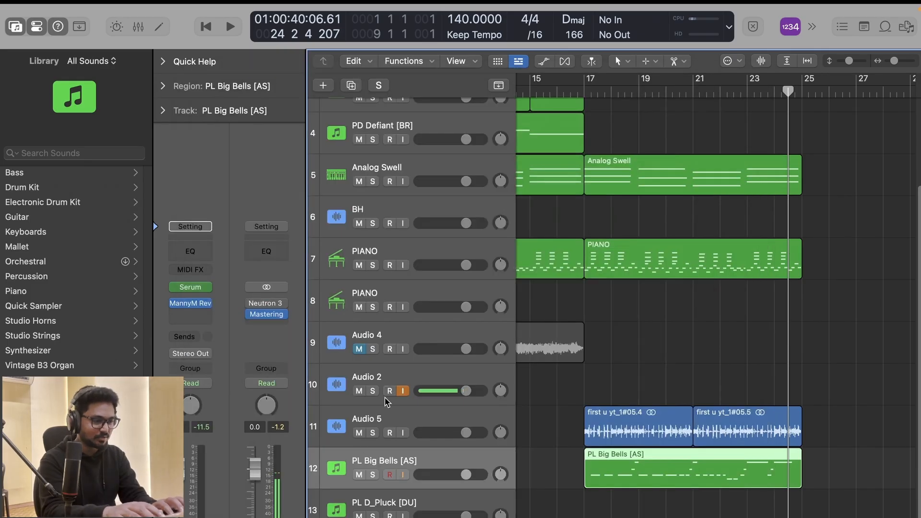
Solo the Audio 2 and PL Big Bells [AS] tracks and play the bells part from bar 17 into bar 19.
left_click(372, 391)
left_click(373, 475)
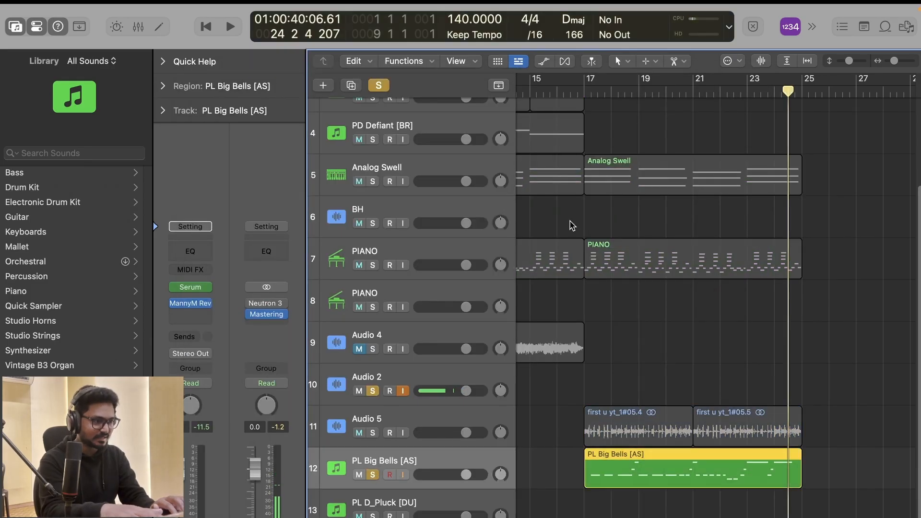
left_click(590, 92)
key("space")
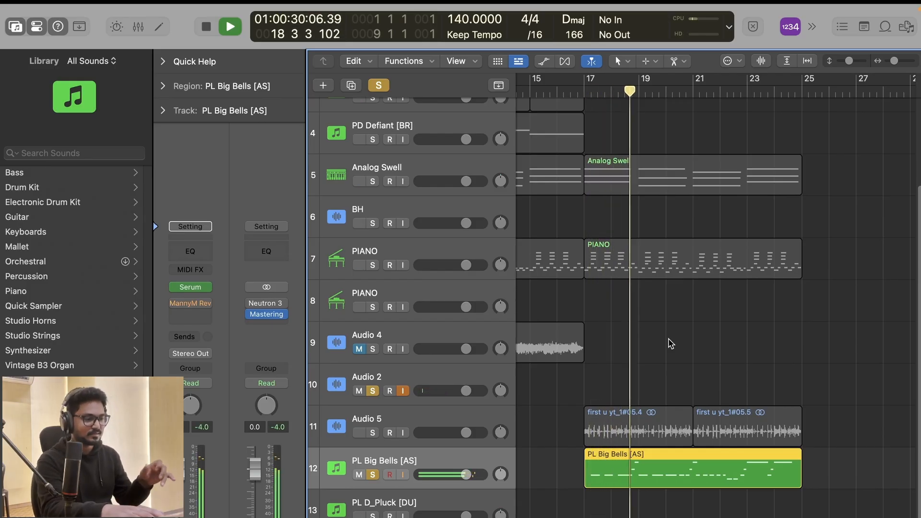
key("space")
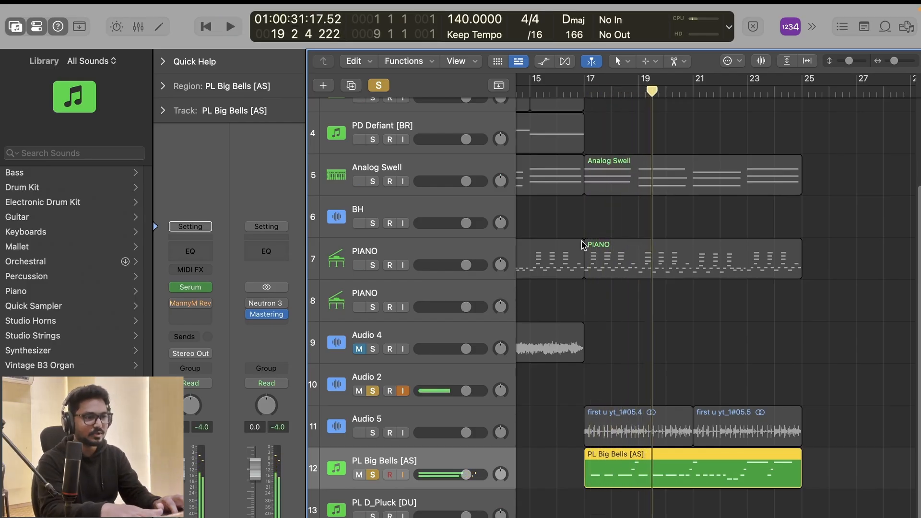
Clear all solos and play the full arrangement from bar 17 to near the end of bar 24.
left_click(384, 87)
left_click(584, 92)
key("space")
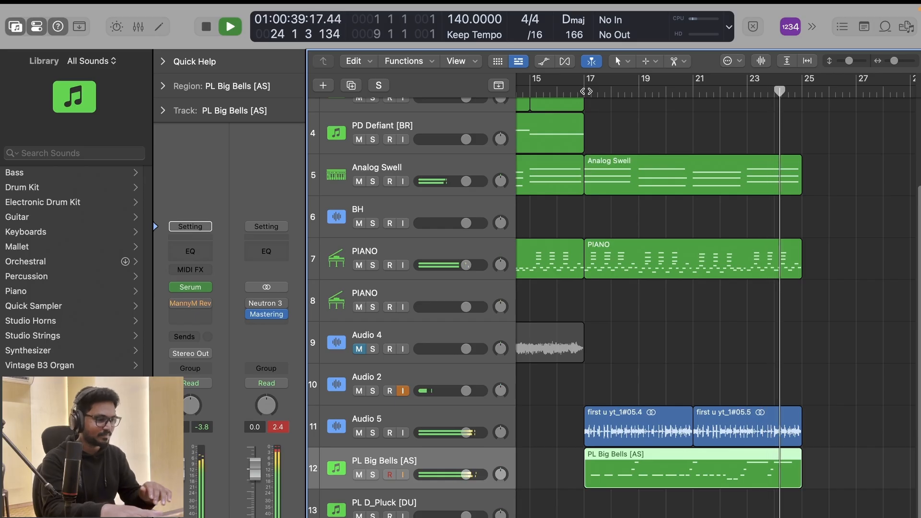
key("space")
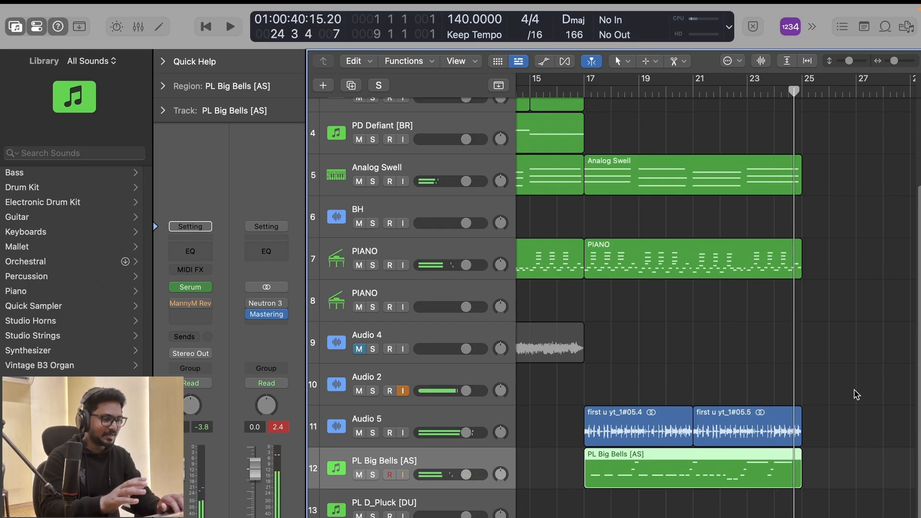
Select the five Analog Swell, PIANO, drum loop and PL Big Bells [AS] regions in bars 17 to 25 and repeat them from bar 25.
left_click_drag(855, 482, 594, 177)
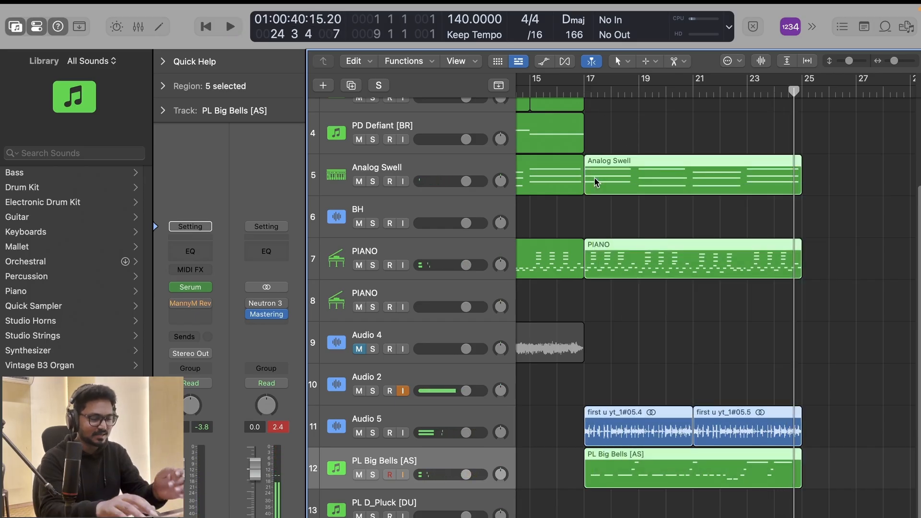
key("super+r")
scroll(594, 177, "right", 5)
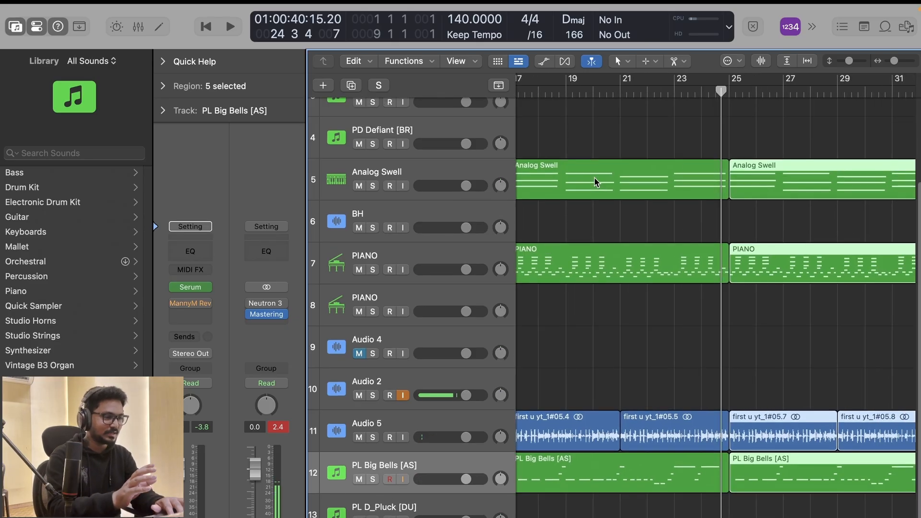
key("super+Left")
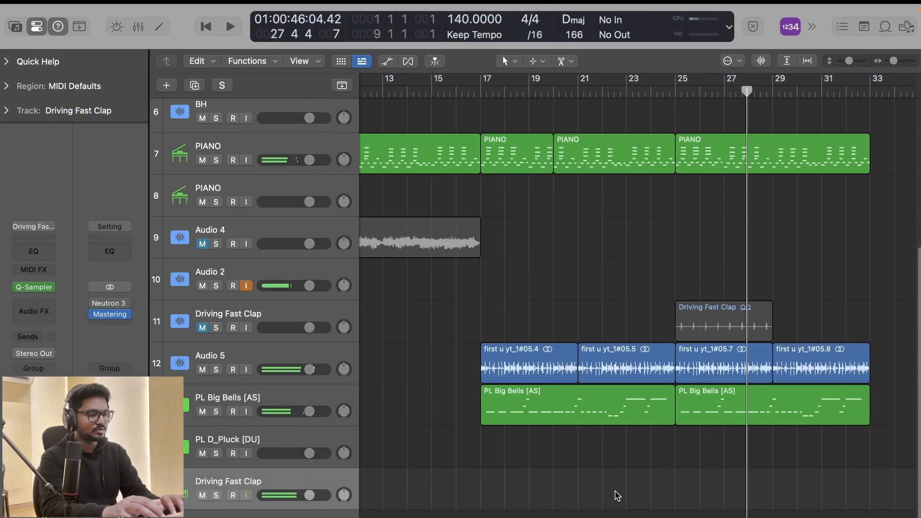
Solo Audio 2 and Audio 5, play the drum loop from bar 17 to bar 21, and clear the solos.
scroll(617, 496, "left", 2)
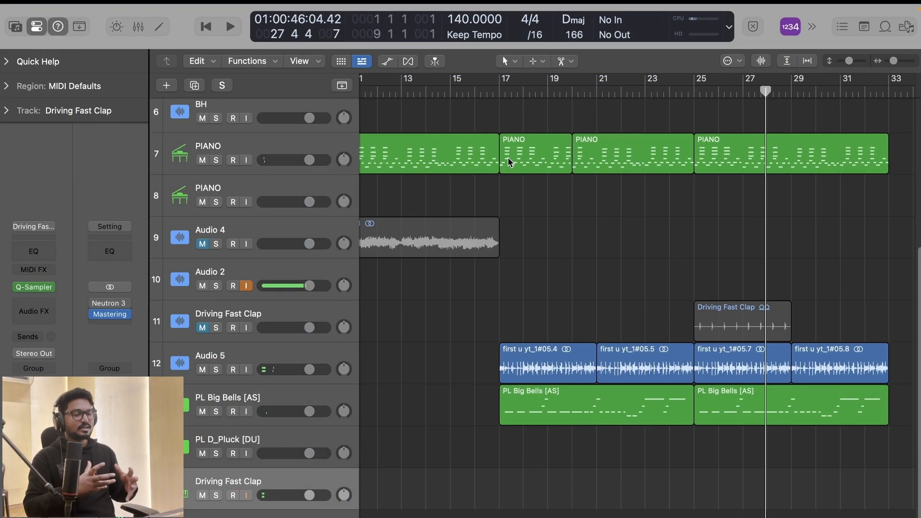
left_click(244, 277)
left_click(217, 286)
left_click(219, 371)
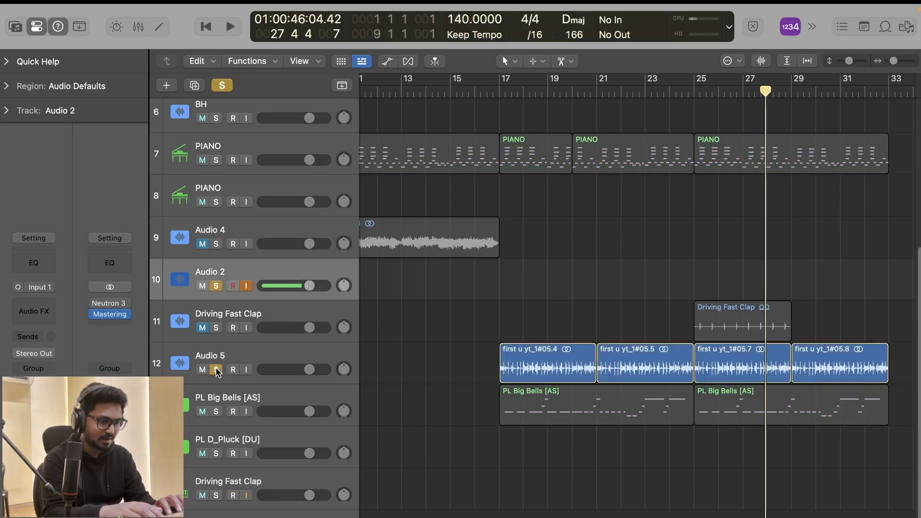
double_click(501, 91)
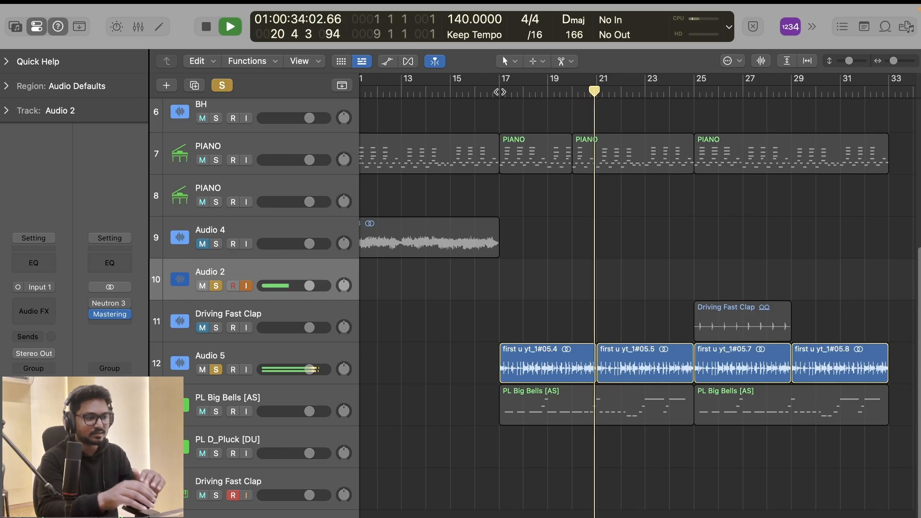
key("space")
left_click(223, 85)
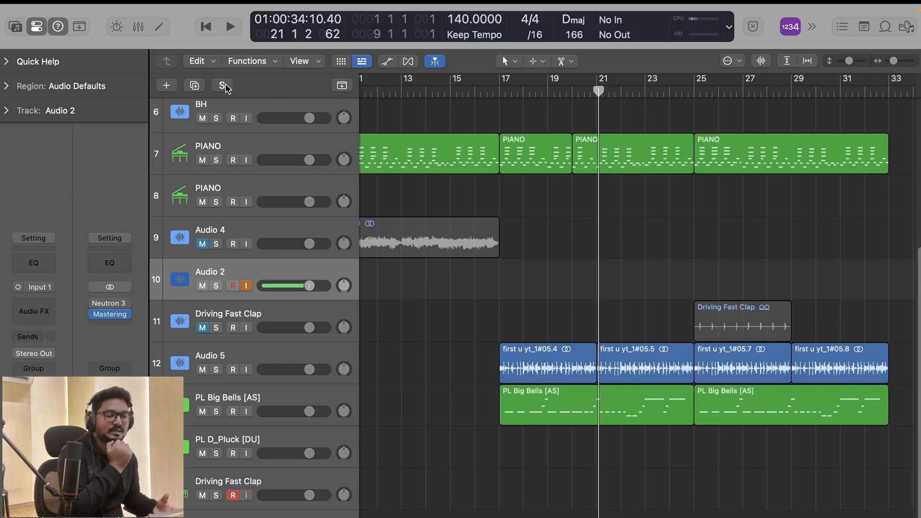
Zoom out to the long first u yt_1#05 recording and play it from bar 105 to examine its waveform.
key("z")
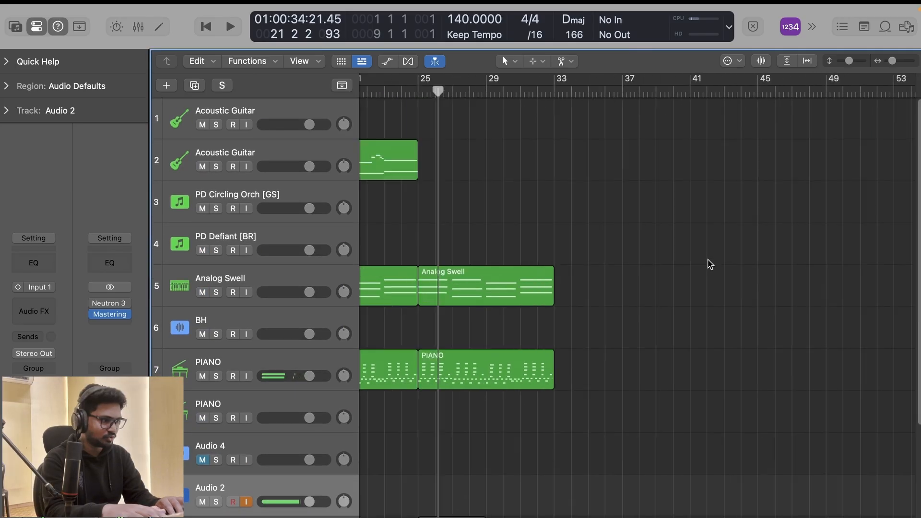
scroll(709, 265, "down", 2)
left_click(705, 94)
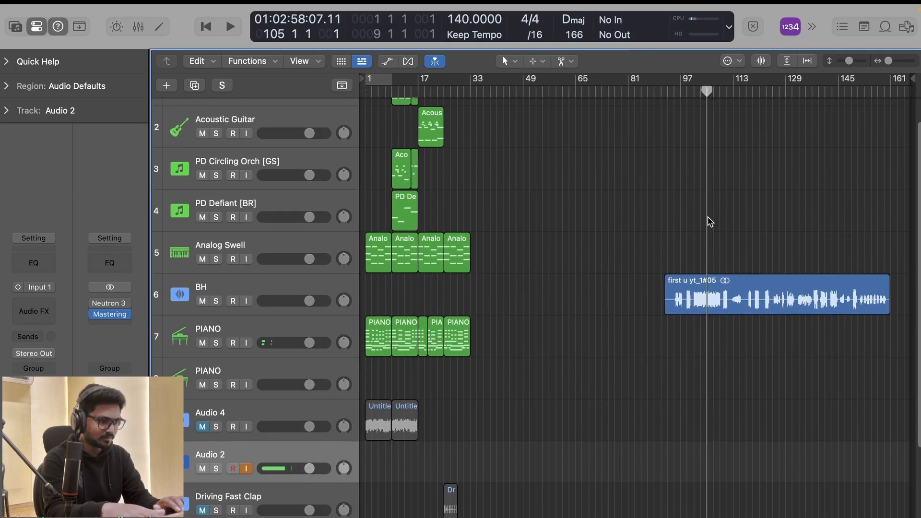
key("space")
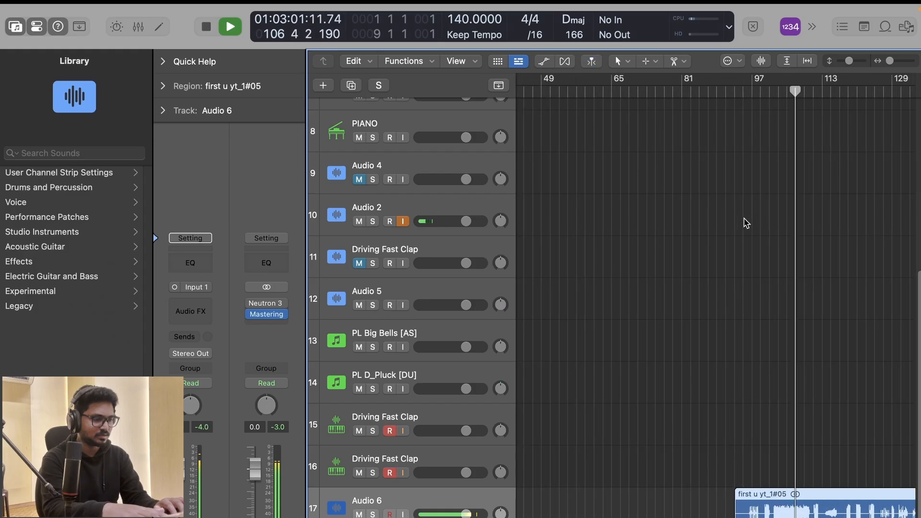
scroll(744, 222, "left", 10)
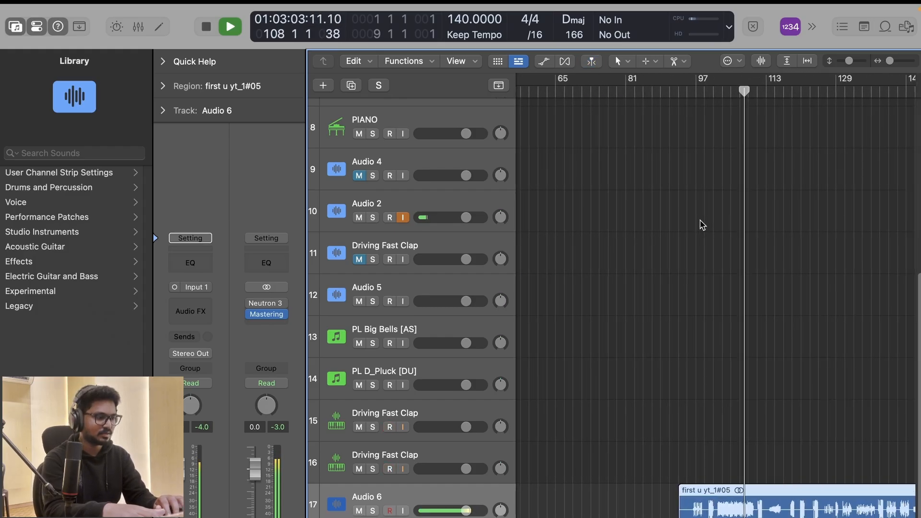
scroll(701, 224, "up", 3)
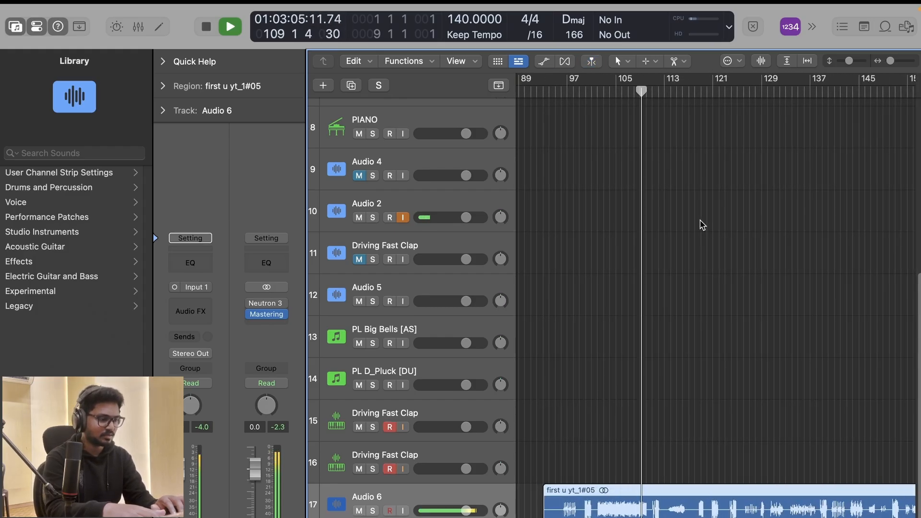
scroll(701, 225, "right", 4)
scroll(660, 201, "up", 3)
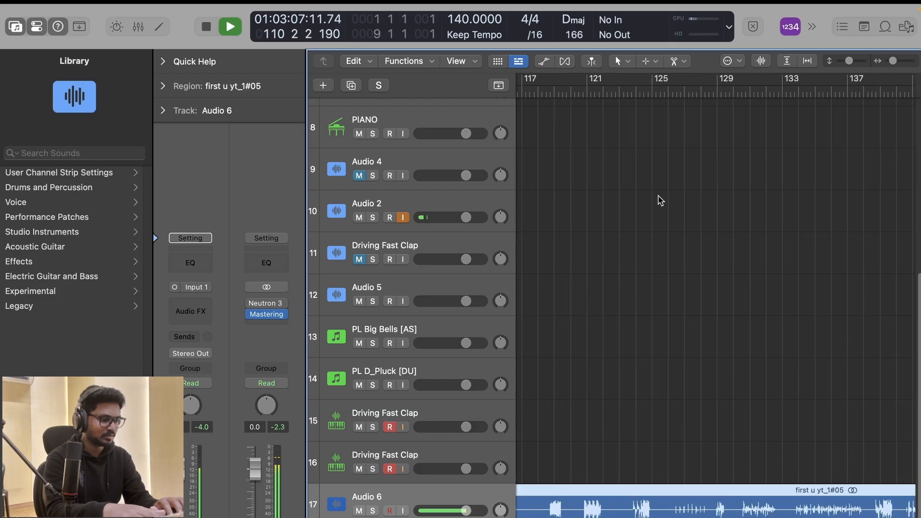
Audition the Audio 6 recording from several points between bars 123 and 153, ending at about bar 133.
left_click(714, 92)
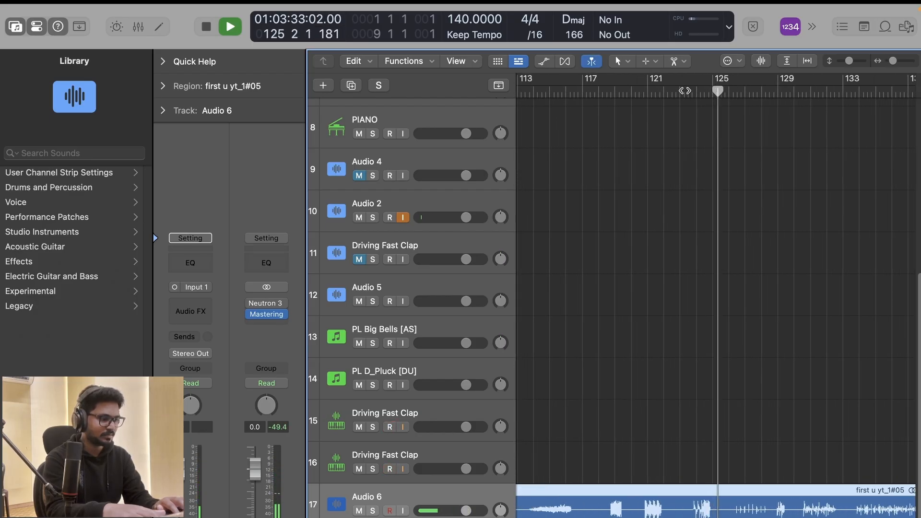
left_click(685, 91)
scroll(796, 257, "right", 7)
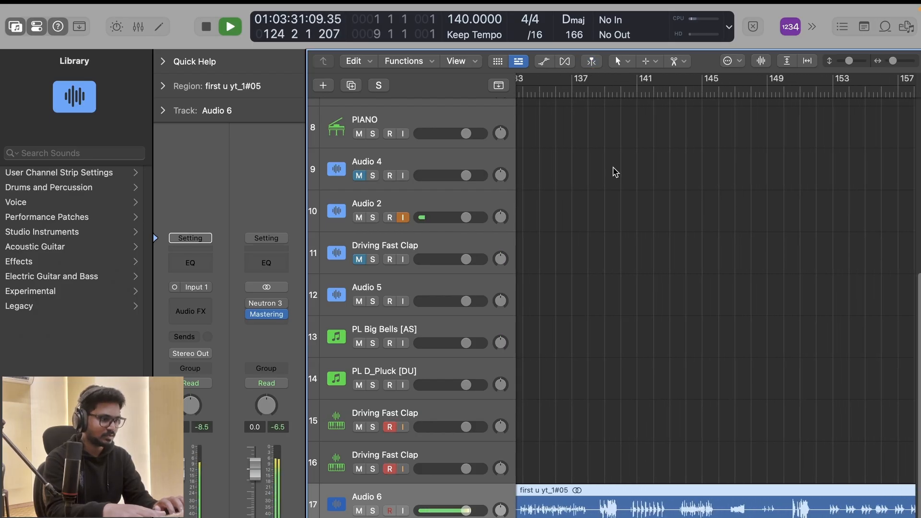
left_click(630, 94)
scroll(705, 126, "right", 3)
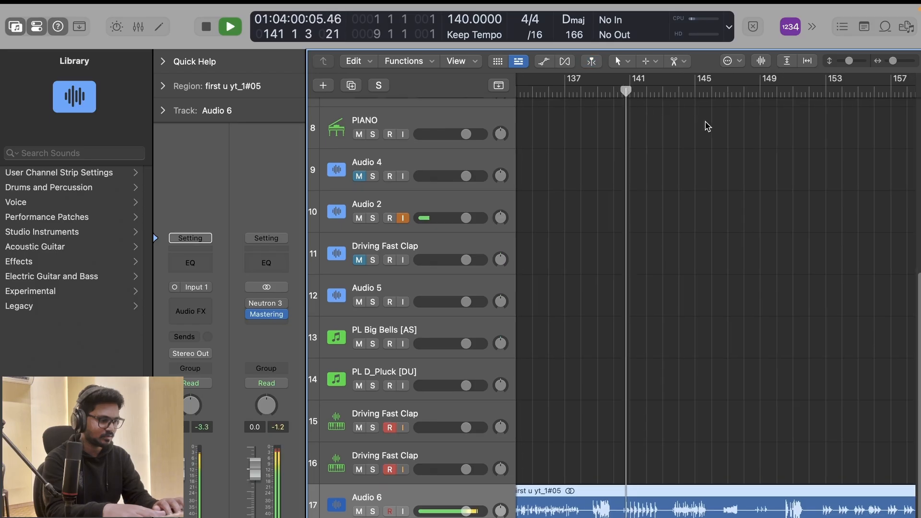
left_click(705, 92)
left_click(736, 92)
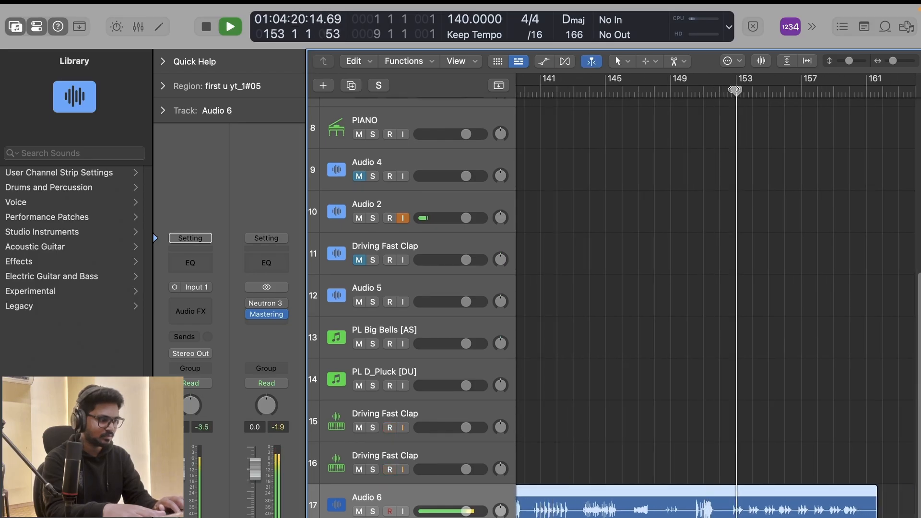
scroll(720, 262, "left", 5)
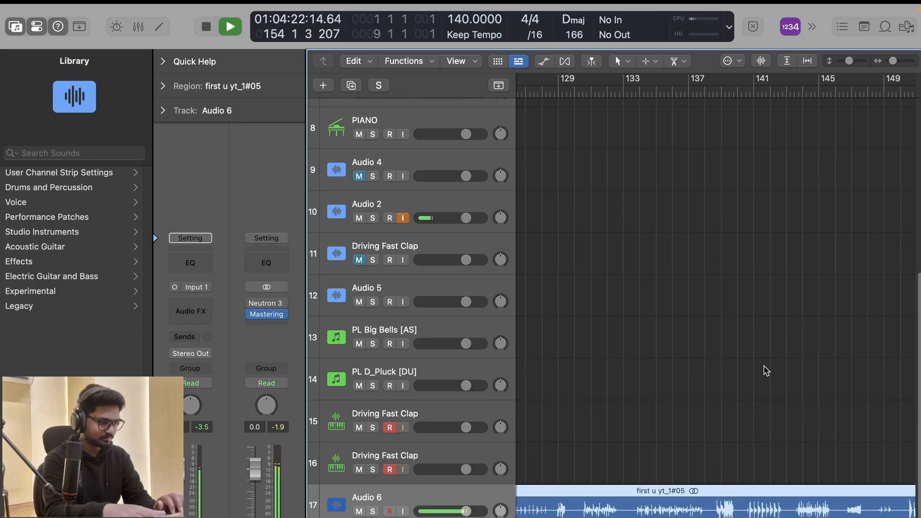
left_click(712, 91)
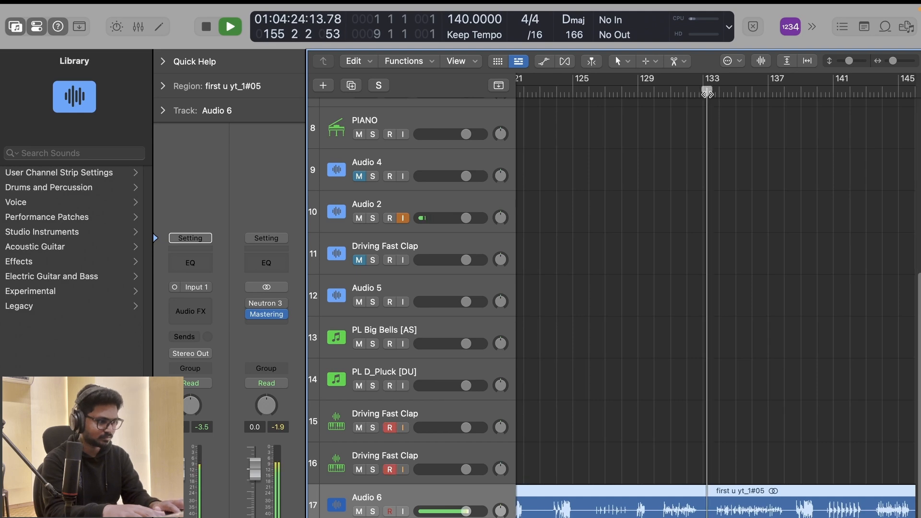
Stop playback and split the Audio 6 recording just before bars 134 and 138 to isolate that passage as its own region.
scroll(760, 311, "up", 3)
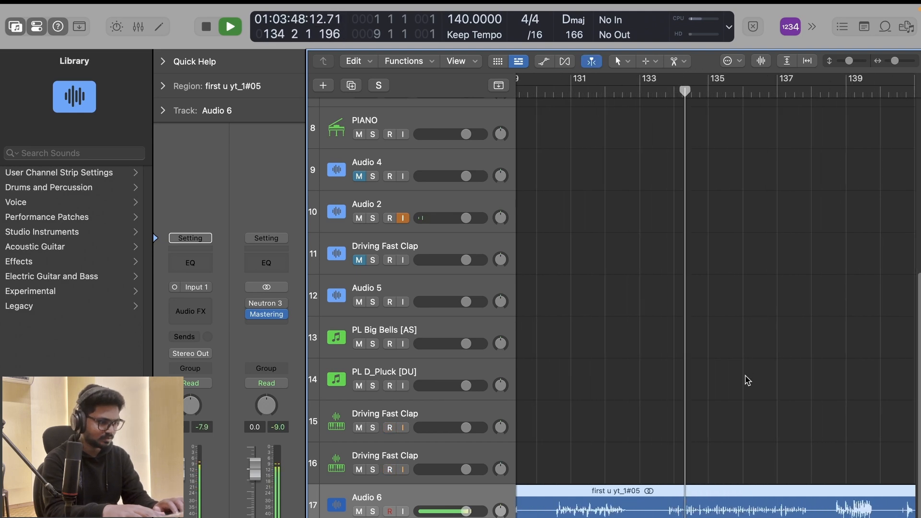
scroll(745, 375, "right", 3)
scroll(745, 375, "left", 1)
scroll(746, 376, "up", 2)
scroll(746, 376, "left", 3)
key("space")
right_click(619, 510)
scroll(620, 510, "left", 3)
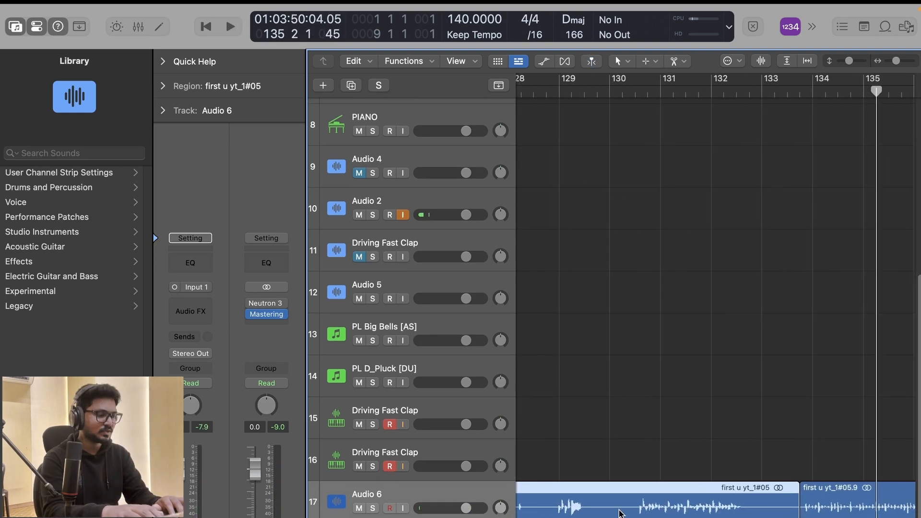
scroll(620, 510, "down", 4)
scroll(620, 510, "right", 2)
scroll(620, 510, "up", 3)
scroll(619, 512, "right", 1)
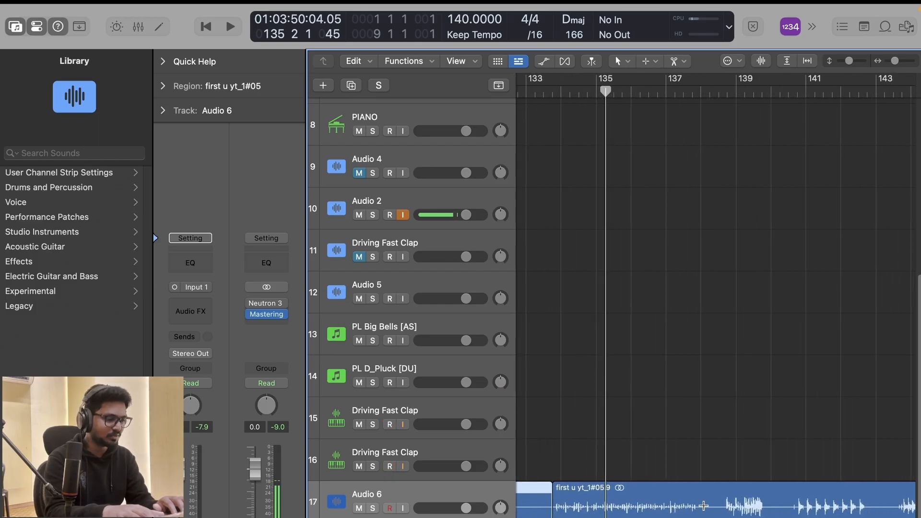
left_click(701, 504)
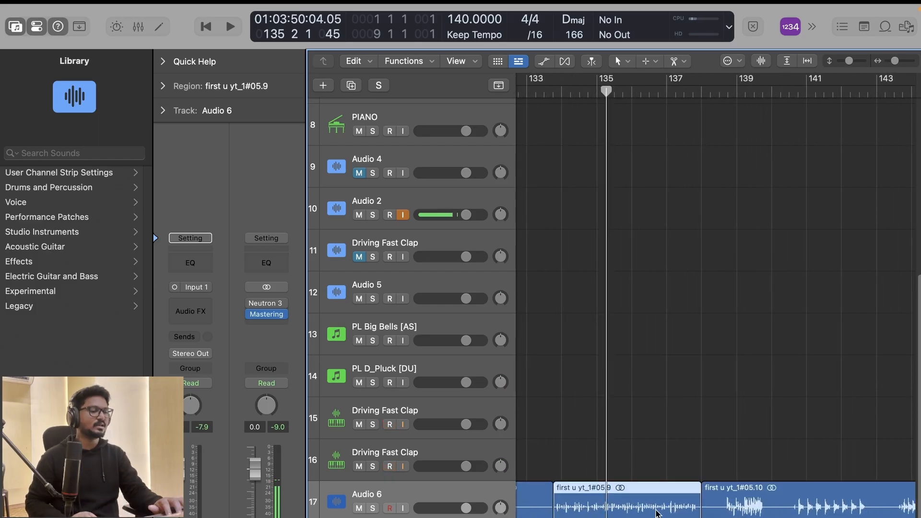
Hide the Library and Inspector and bring the song's opening bars into view.
scroll(702, 504, "left", 5)
left_click(16, 29)
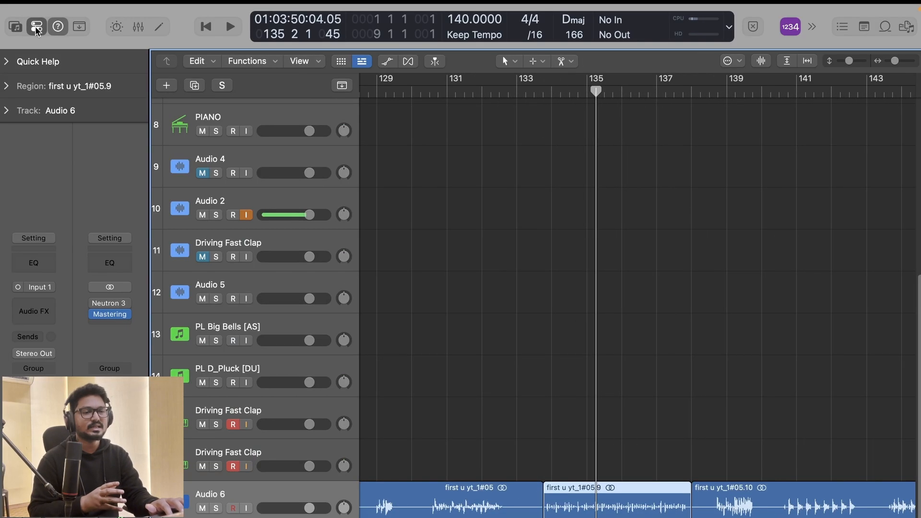
left_click(37, 29)
scroll(622, 282, "left", 10)
scroll(623, 282, "down", 10)
scroll(622, 282, "left", 8)
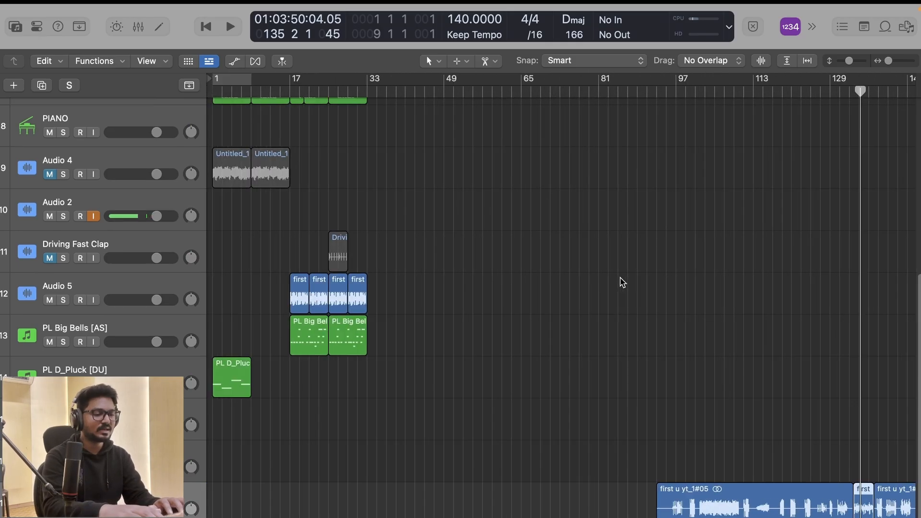
Place the isolated clip at bar 24 on the Audio 6 track.
scroll(622, 283, "up", 3)
scroll(622, 283, "left", 3)
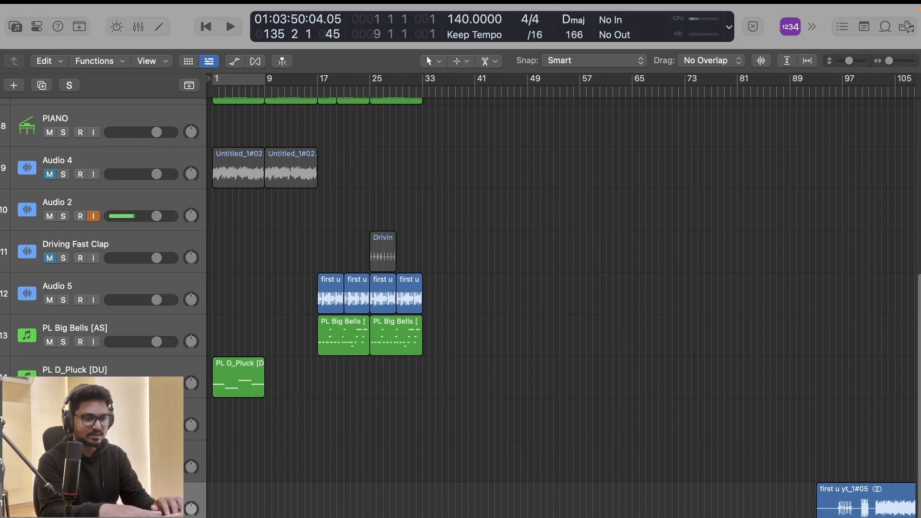
scroll(622, 282, "up", 2)
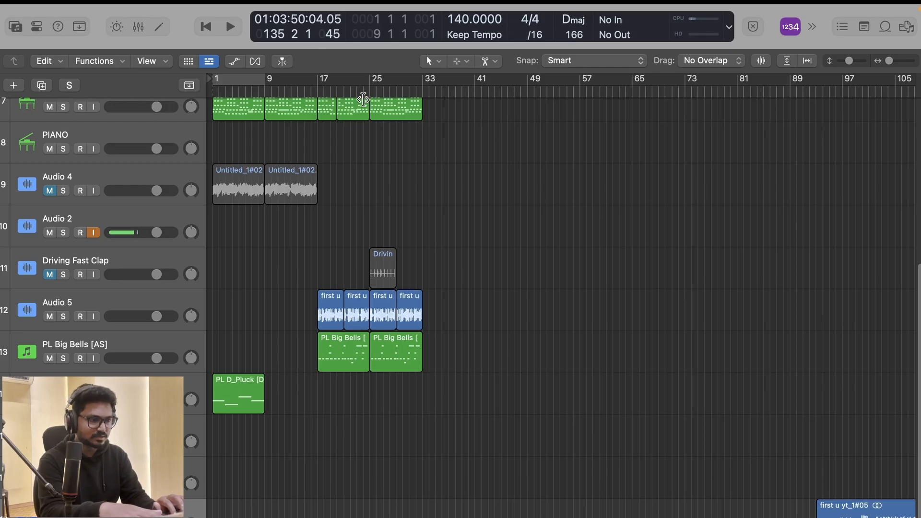
left_click(362, 93)
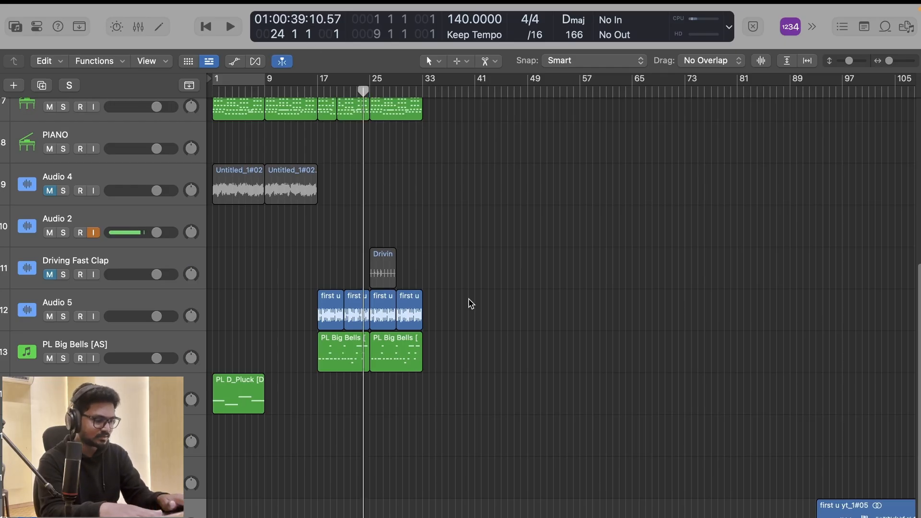
key("g")
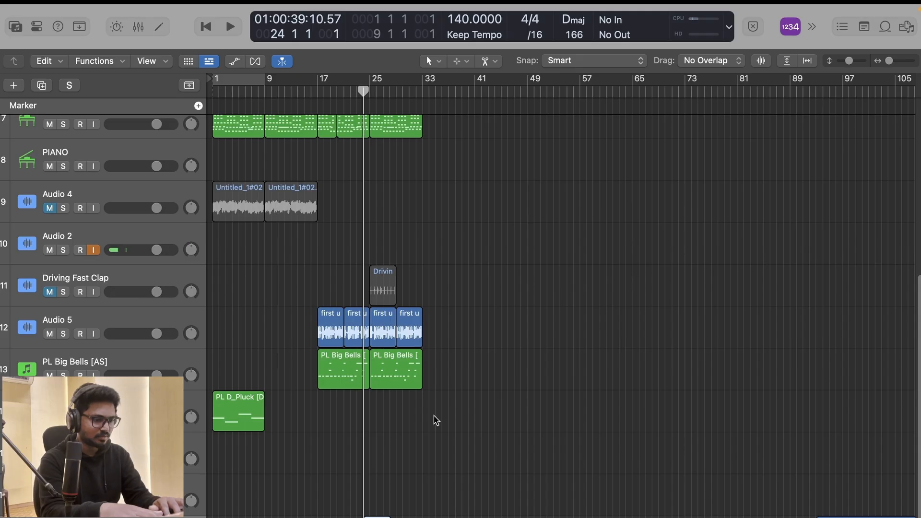
key("g")
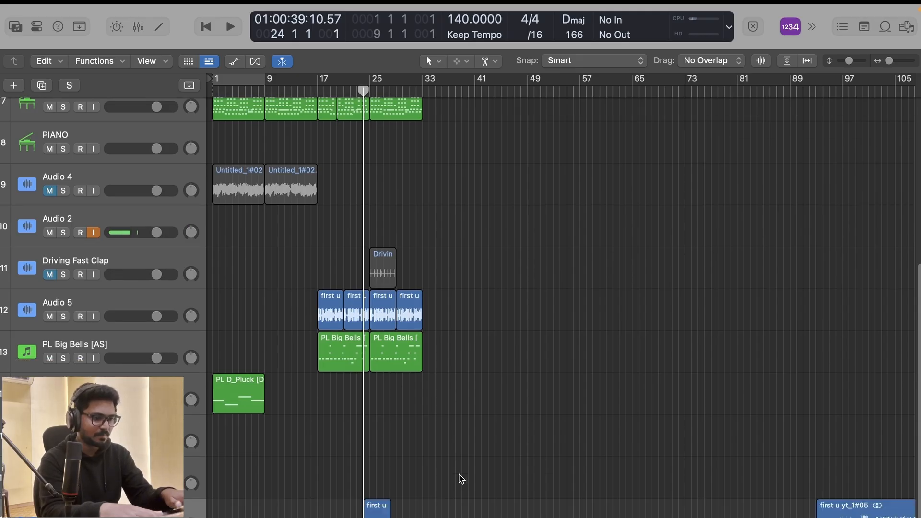
Move the placed clip to start just before bar 25, and cut off the part ahead of bar 25.
key("super+Right")
key("super+Right")
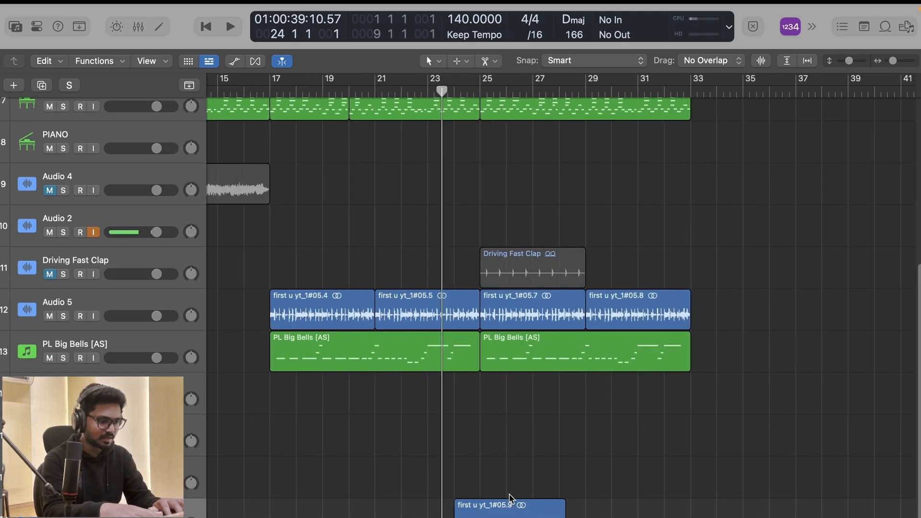
key("super+Right")
key("super+Right")
left_click_drag(449, 510, 470, 514)
key("super+Right")
key("super+Right")
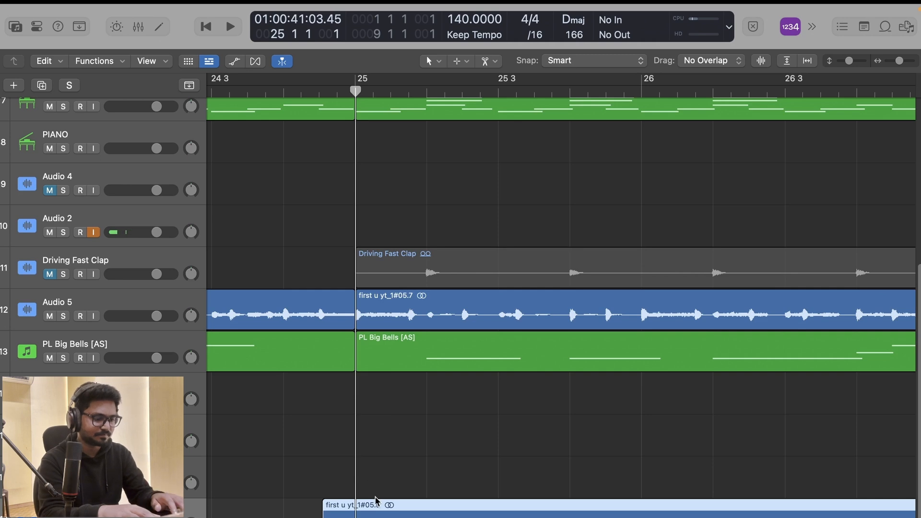
left_click(350, 513)
key("Delete")
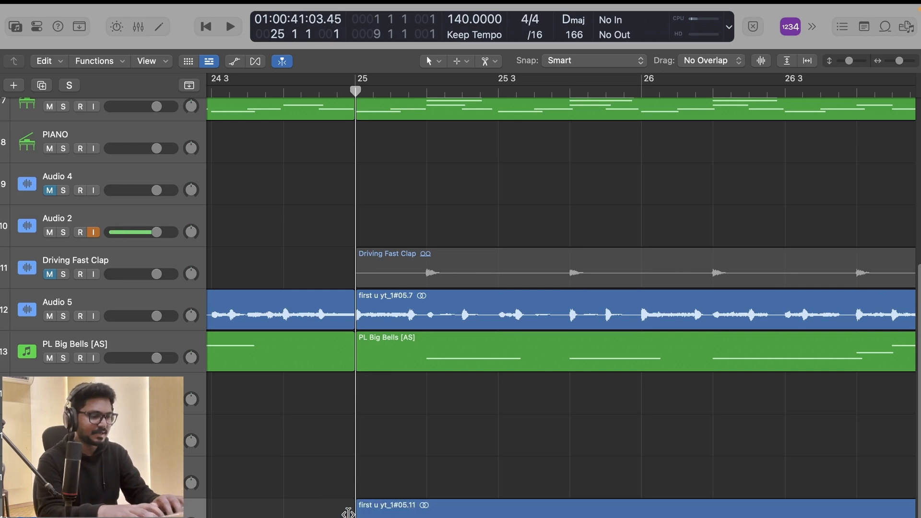
Split the placed Audio 6 clip at bar 29 and remove the part beyond it.
scroll(348, 514, "down", 5)
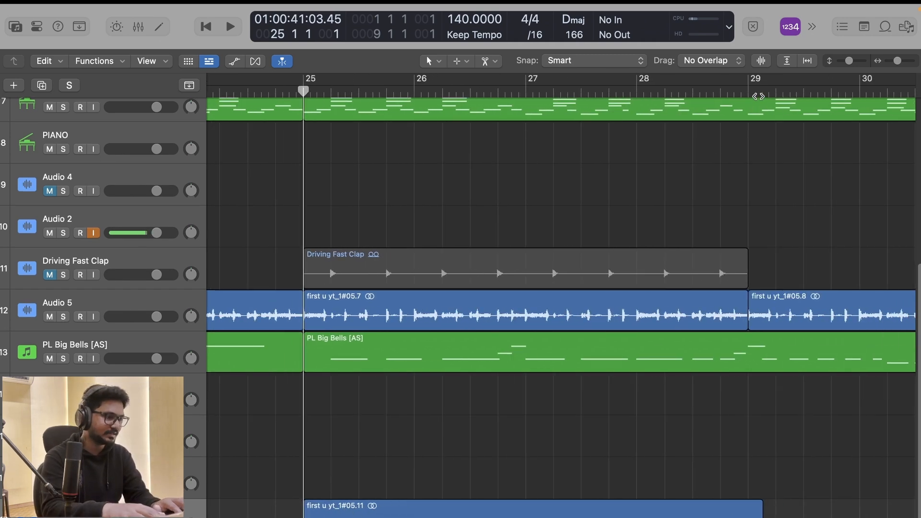
left_click(748, 92)
left_click(730, 509)
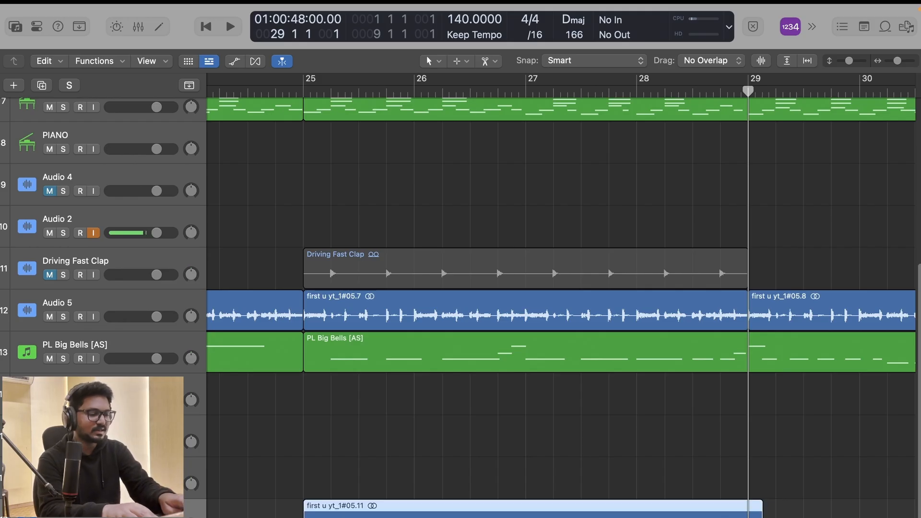
key("super+t")
scroll(575, 507, "left", 2)
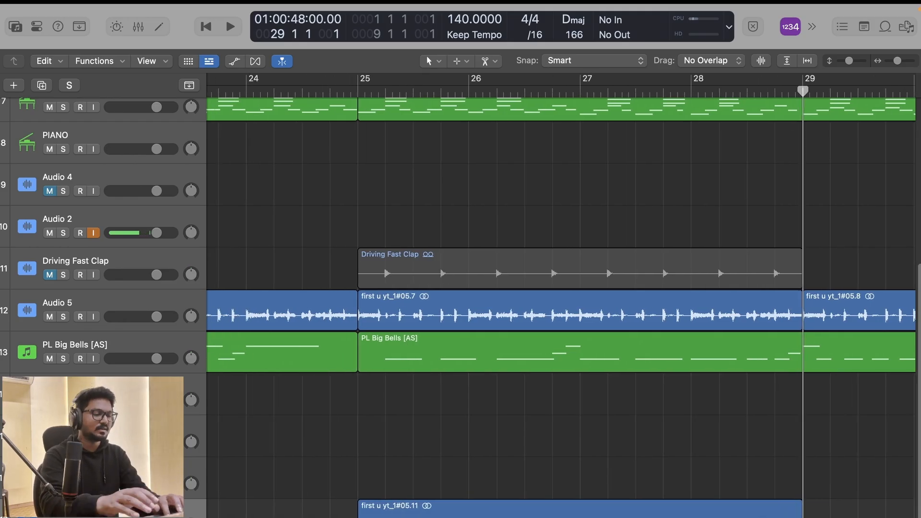
Repeat the trimmed Audio 6 clip once so the copy starts at bar 29.
left_click(575, 507)
scroll(576, 508, "down", 3)
scroll(562, 297, "down", 5)
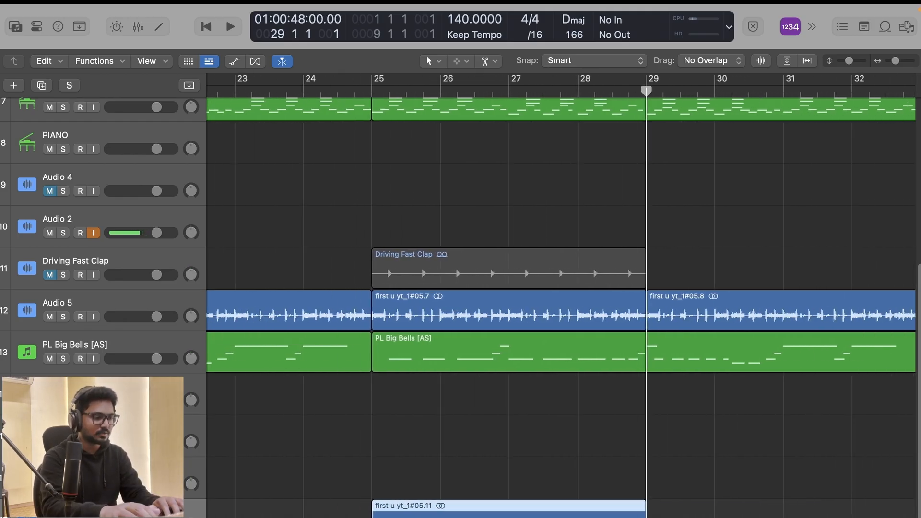
key("super+r")
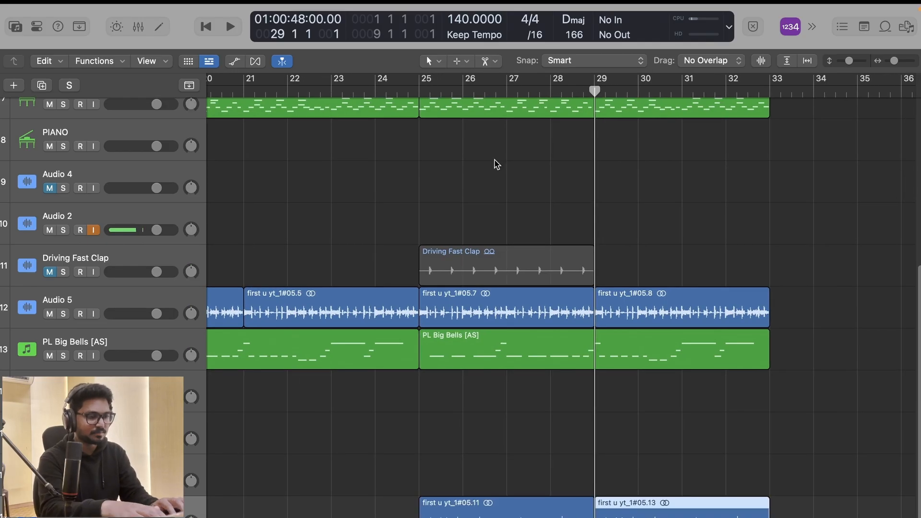
Play the arrangement from bar 25 to check the two Audio 6 clips, and stop in bar 31.
left_click(420, 91)
key("space")
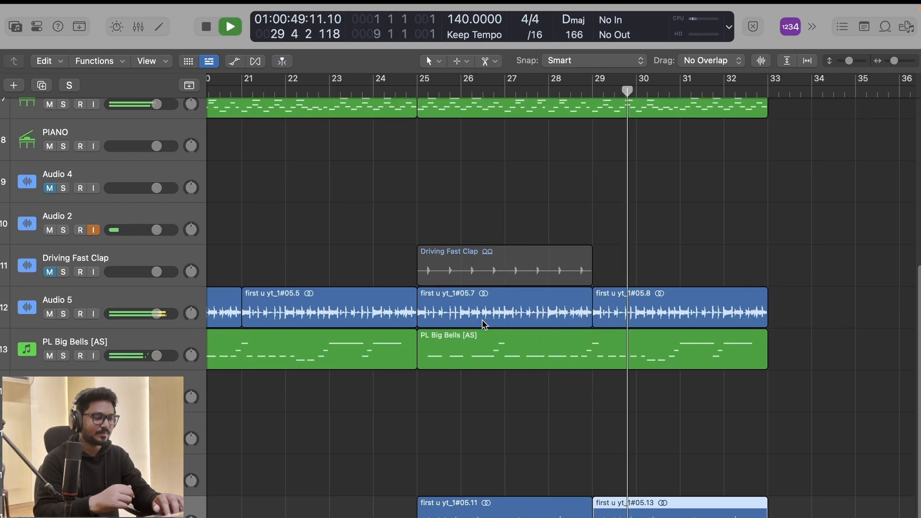
key("super+Left")
scroll(484, 325, "left", 3)
scroll(484, 325, "right", 1)
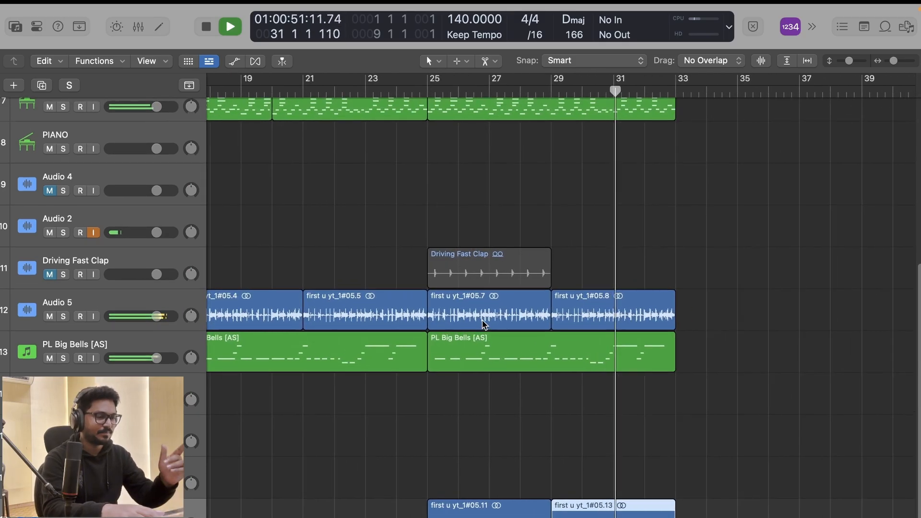
key("space")
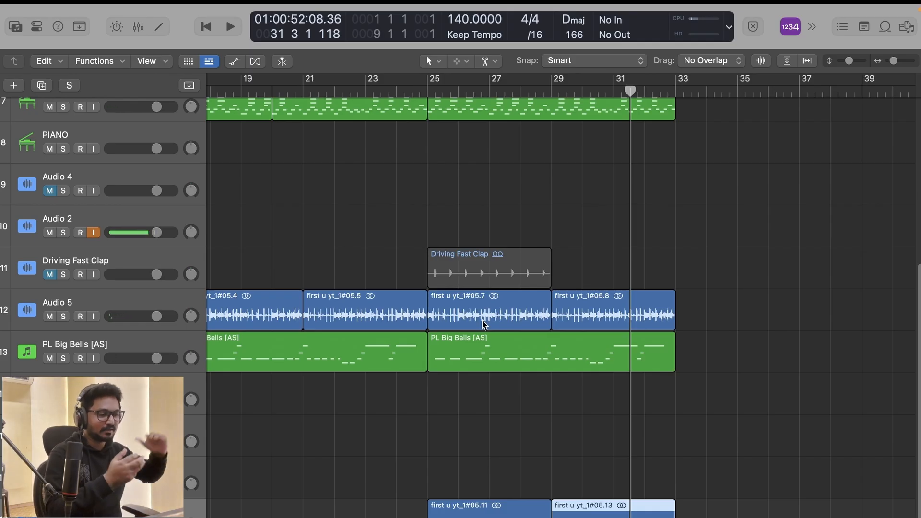
Create one new MIDI software instrument track with an empty channel strip below Audio 6.
scroll(485, 325, "left", 5)
scroll(485, 324, "down", 1)
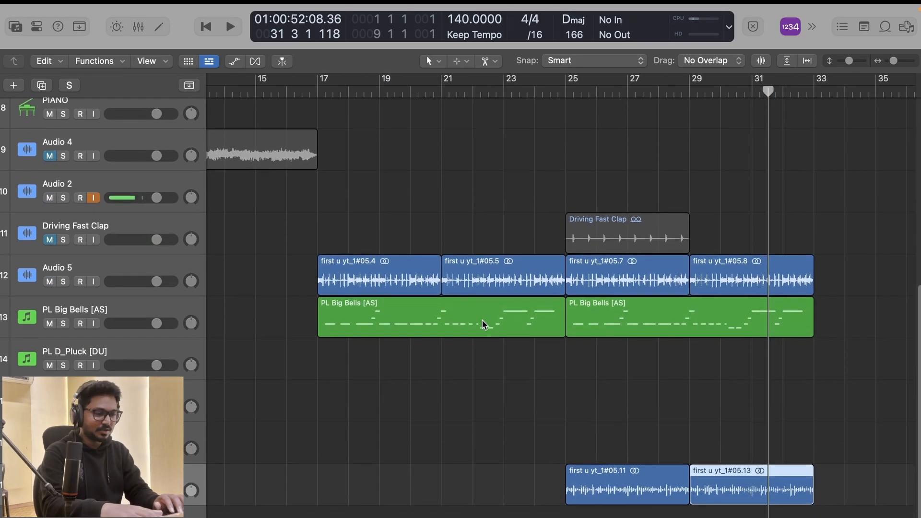
key("super+Left")
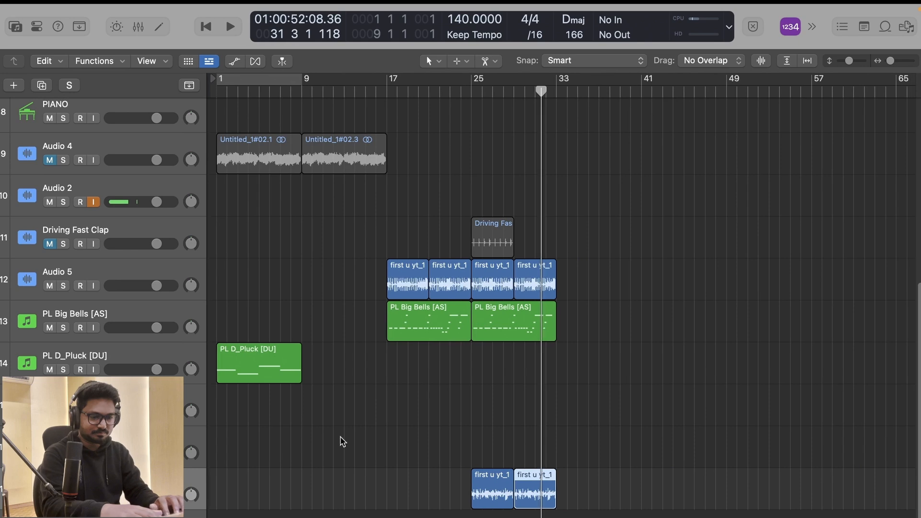
key("Down")
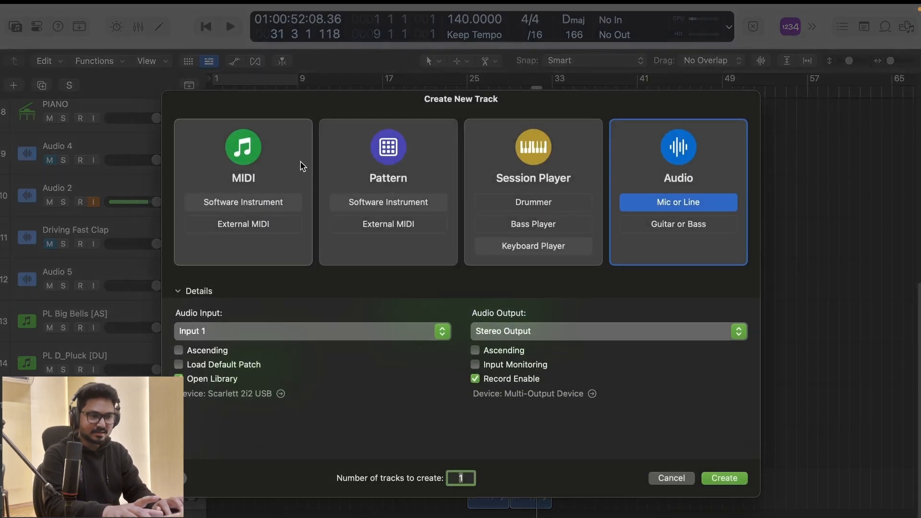
left_click(287, 168)
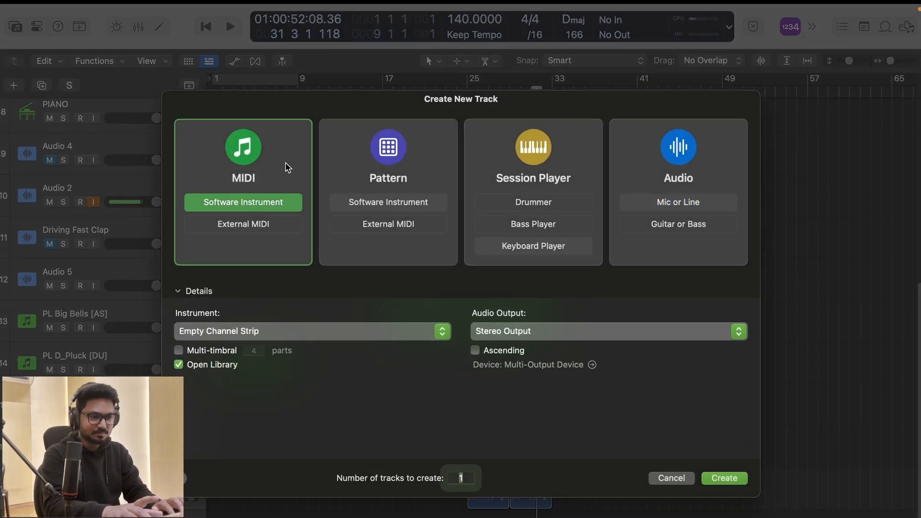
left_click(724, 478)
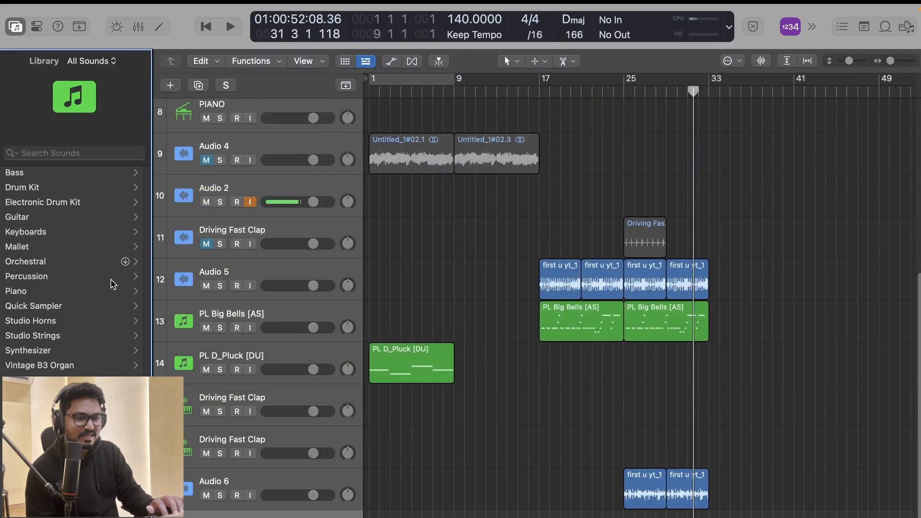
Show the Inspector and load Drum Synth as the new track's instrument, placing its window clear of the arrangement.
left_click(36, 28)
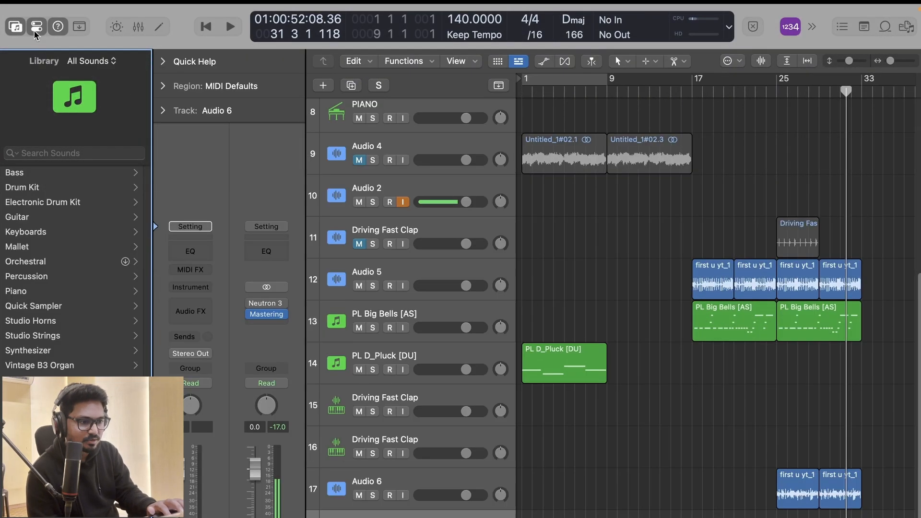
left_click(208, 288)
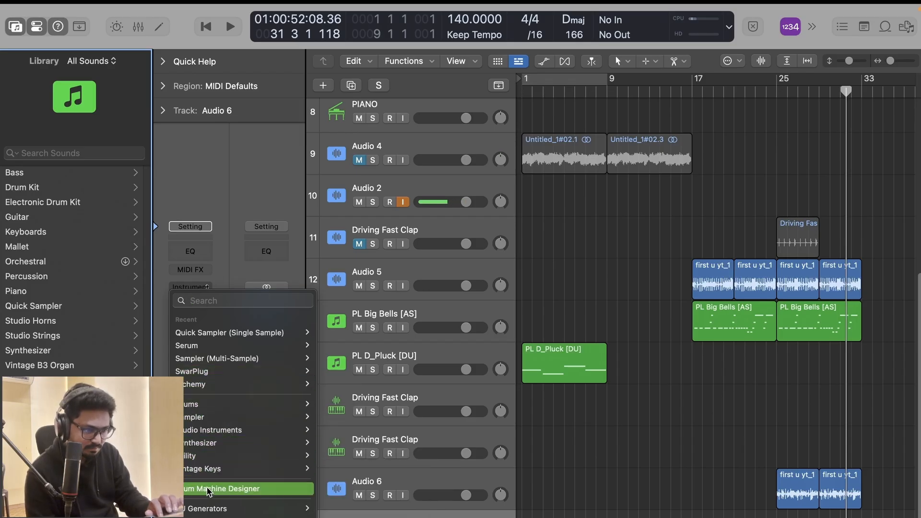
mouse_move(215, 404)
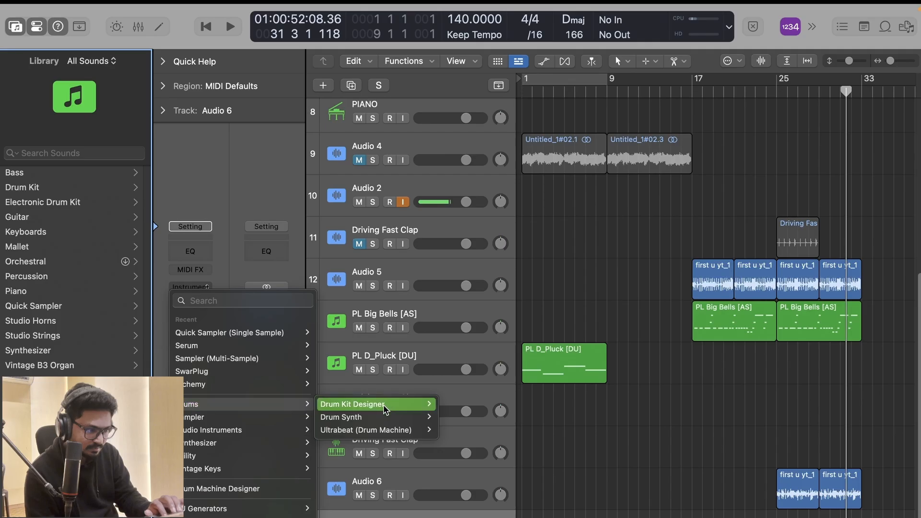
mouse_move(379, 417)
left_click(454, 430)
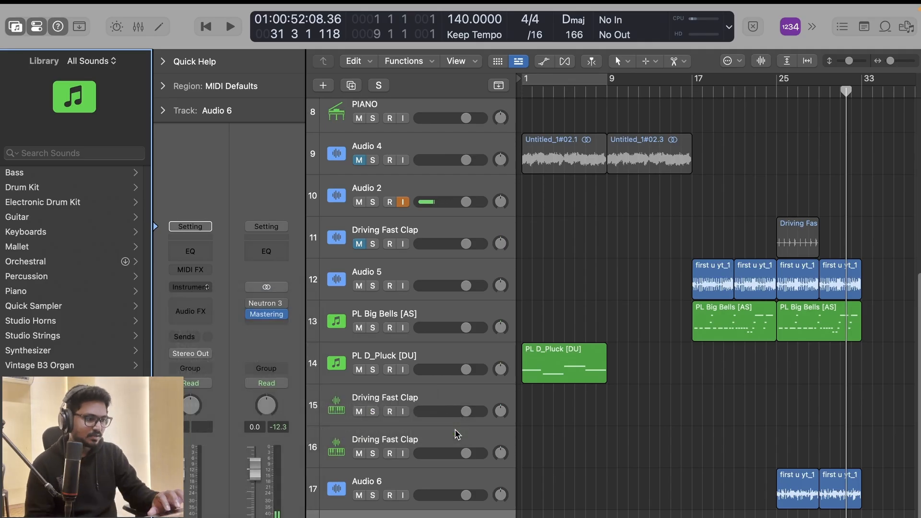
left_click_drag(516, 174, 409, 147)
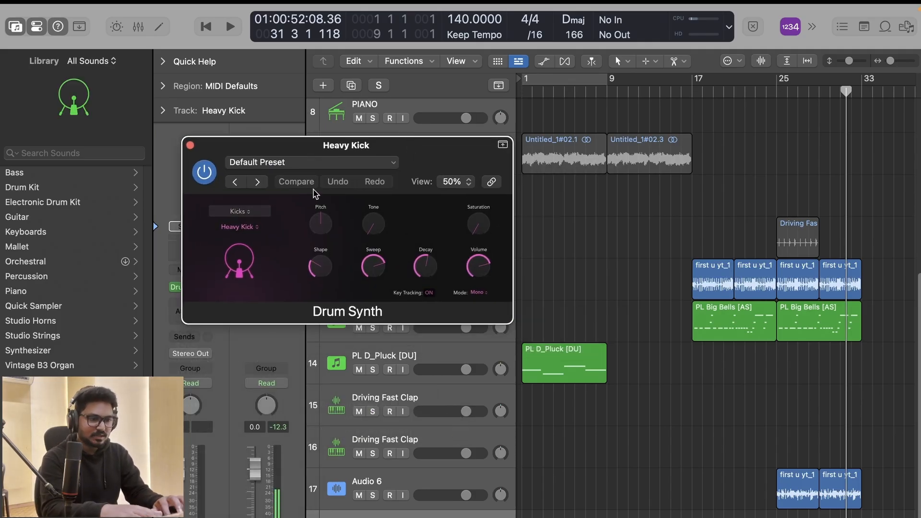
Switch Drum Synth to the Snares and Claps category and keep the Snappy Snare sound.
left_click(259, 214)
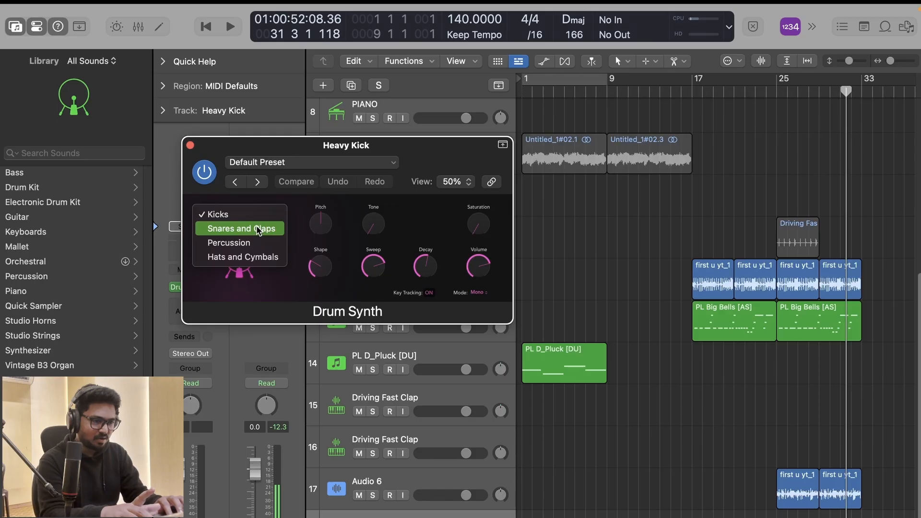
left_click(259, 229)
left_click(259, 228)
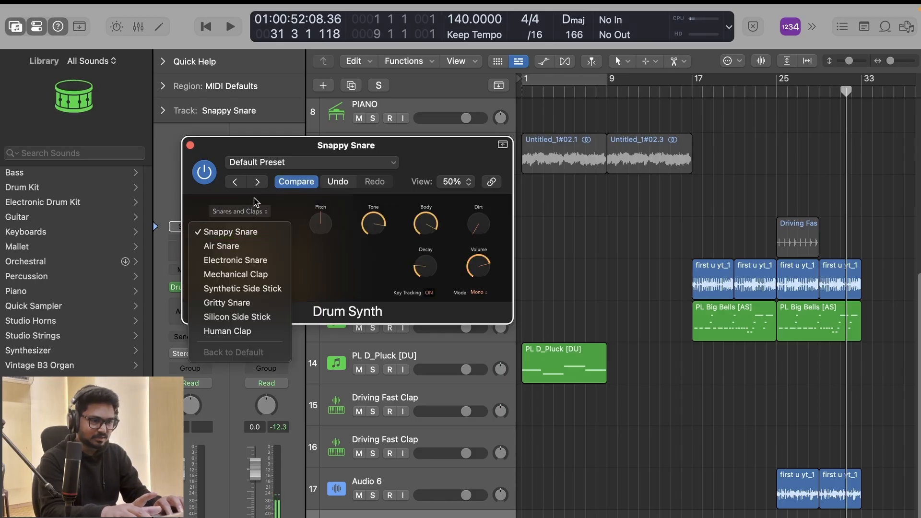
left_click(297, 208)
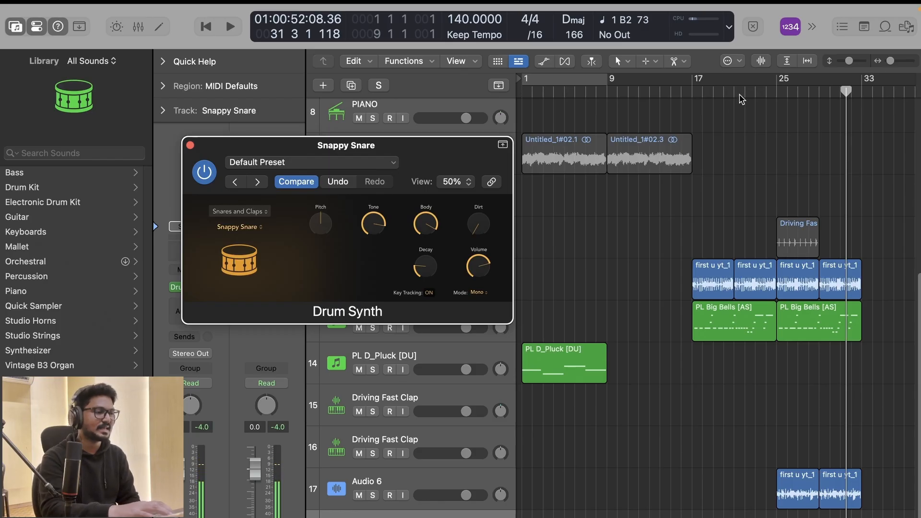
Record a snare build-up over bars 29 to 32 on the Snappy Snare track, starting from bar 25, and open it in the Piano Roll.
left_click(777, 94)
left_click(767, 95)
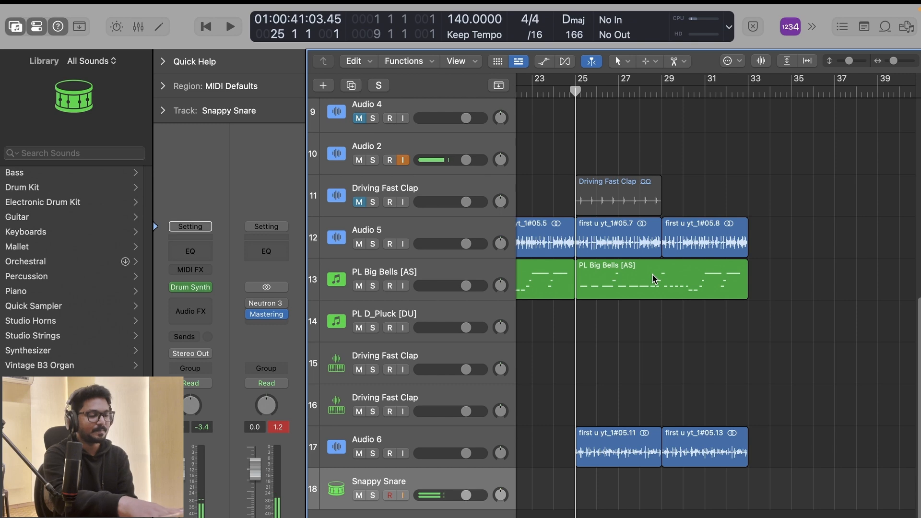
key("space")
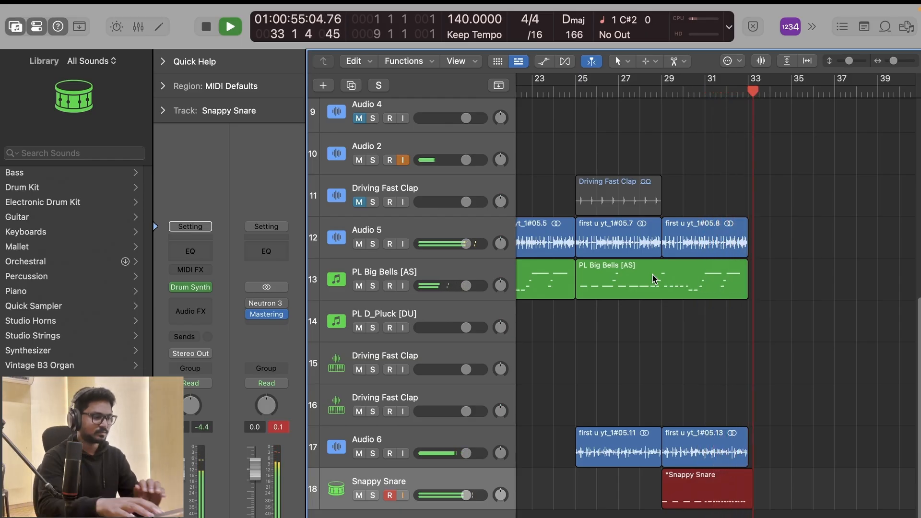
key("space")
double_click(704, 480)
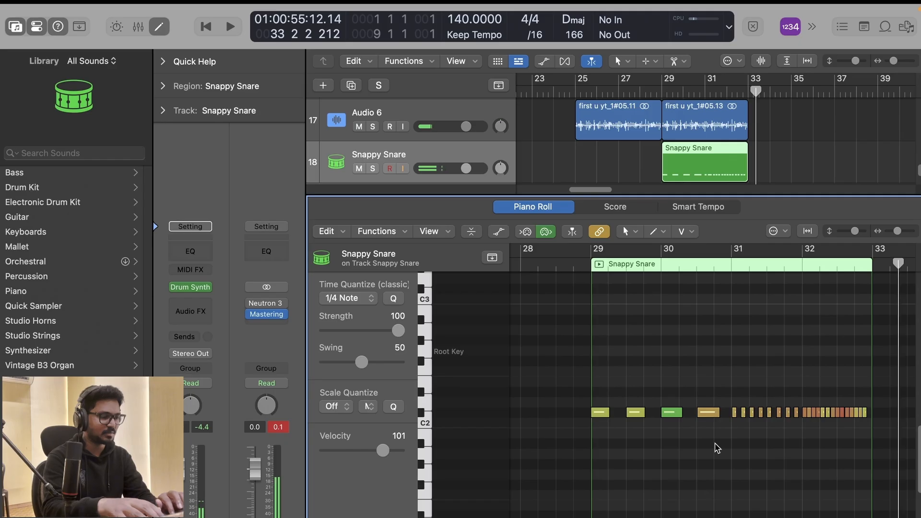
Try quantizing all recorded snare notes to 1/4 notes and undo it.
key("super+a")
key("q")
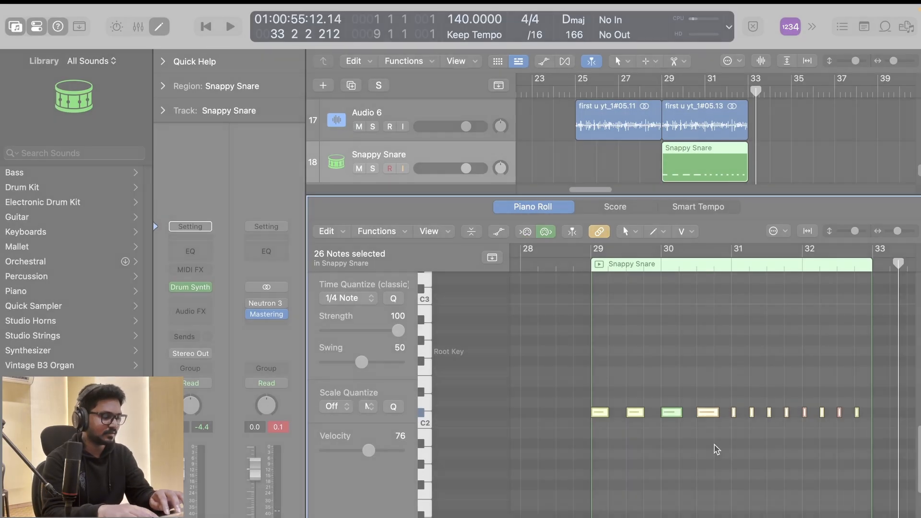
key("super+z")
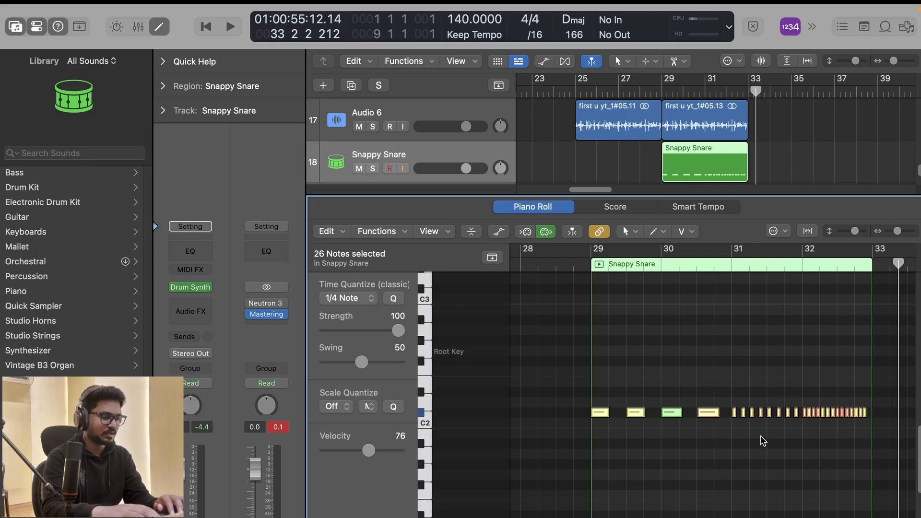
Set the cycle range to the snare notes in bars 29 to 32, and play the part in the loop.
scroll(635, 370, "up", 3)
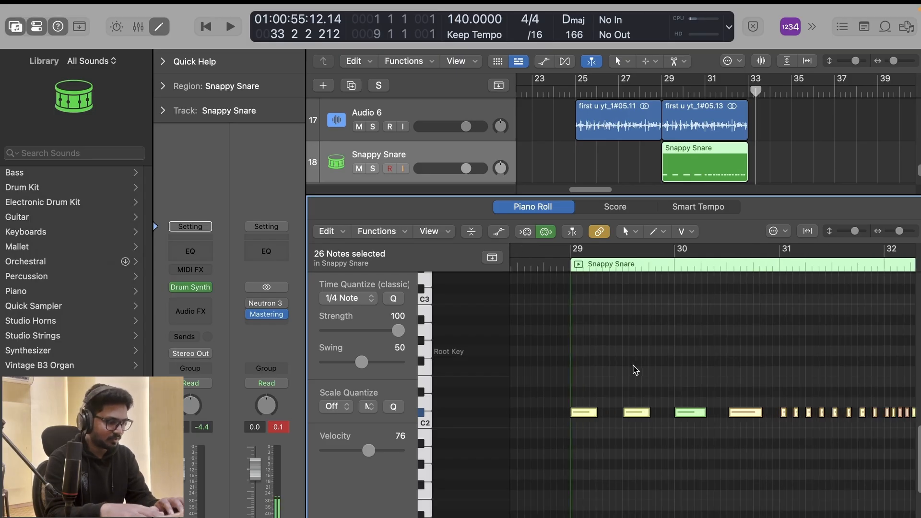
scroll(634, 368, "right", 3)
scroll(635, 371, "right", 3)
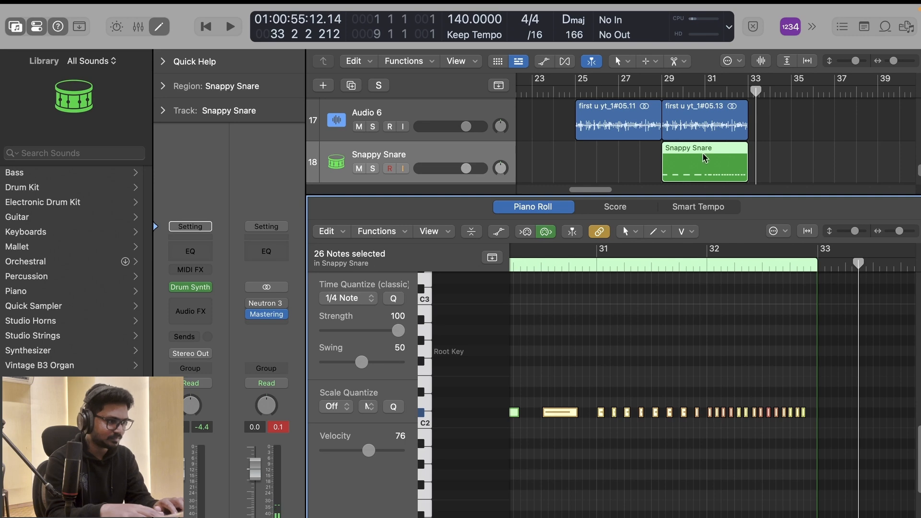
key("super+u")
key("space")
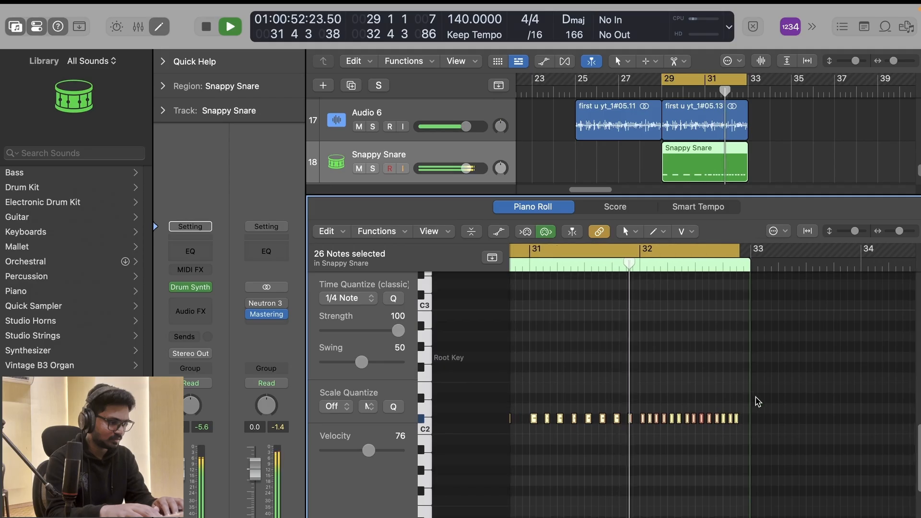
key("space")
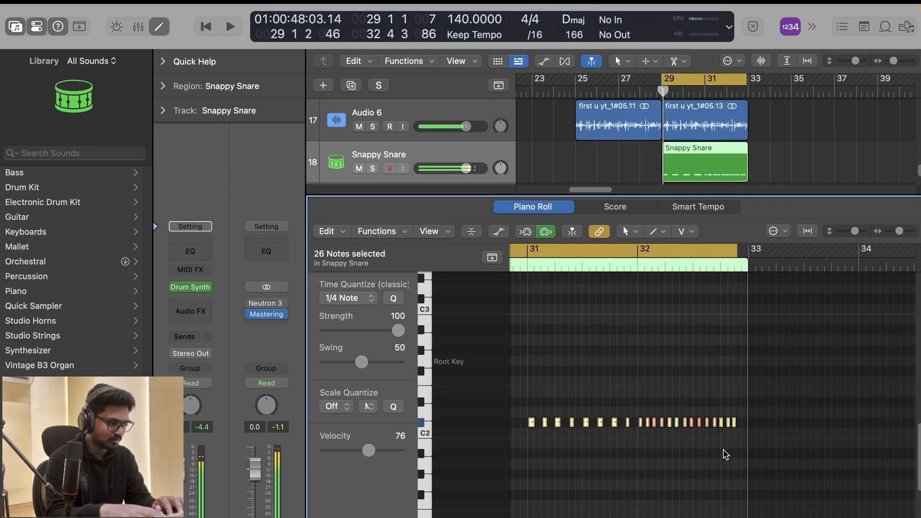
Delete the last six notes of the snare build-up in bar 32.
left_click(739, 442)
scroll(739, 442, "up", 2)
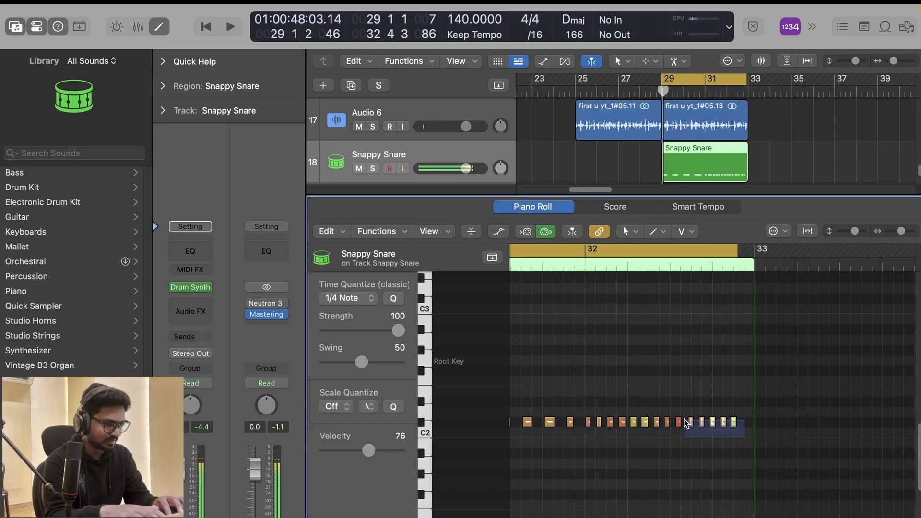
left_click_drag(686, 422, 681, 422)
scroll(682, 422, "left", 2)
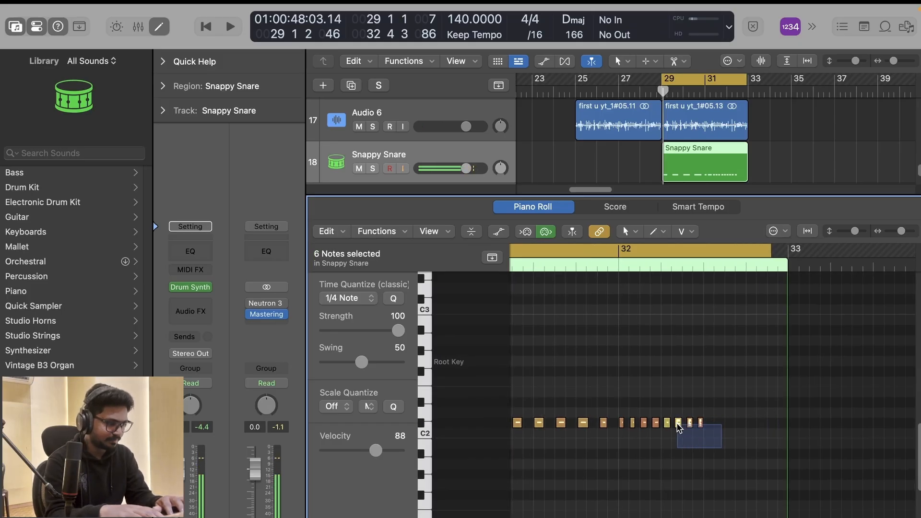
Delete all remaining snare notes in bars 31 and 32, keeping the four notes in bars 29 and 30.
left_click_drag(679, 427, 679, 427)
scroll(679, 427, "left", 15)
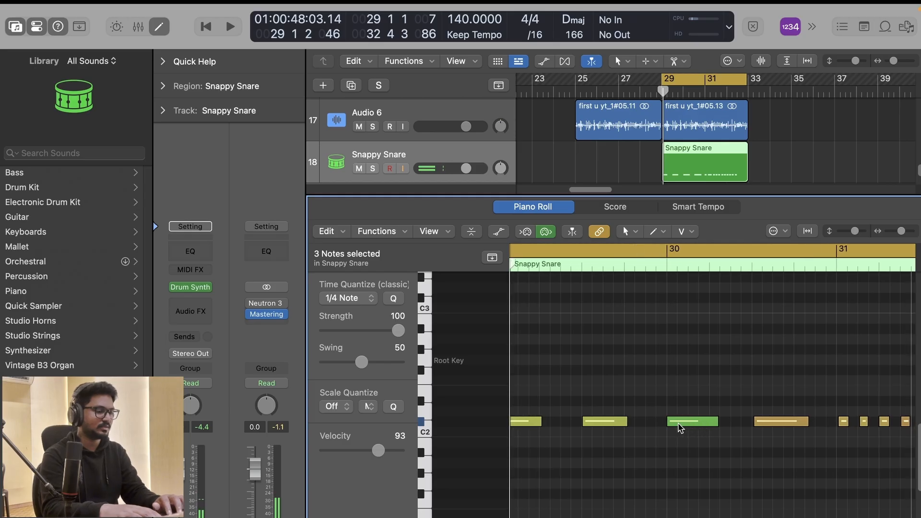
scroll(678, 427, "left", 2)
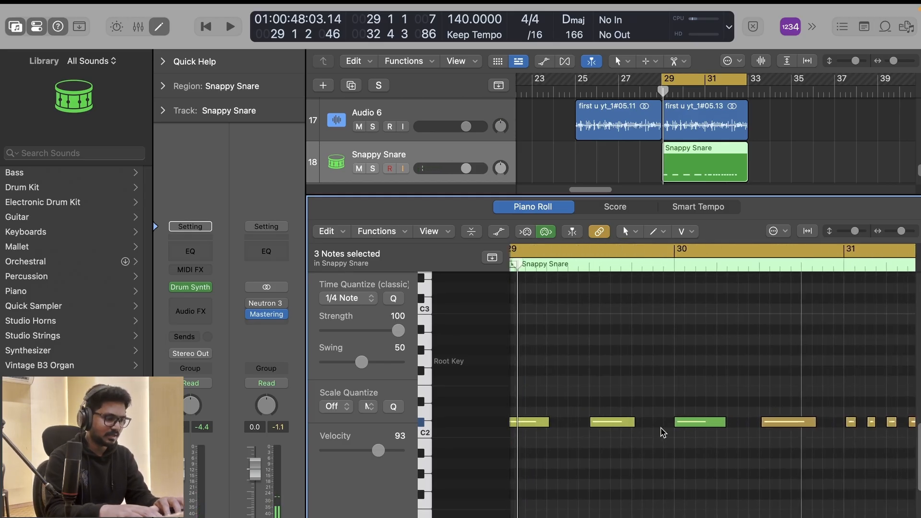
scroll(664, 433, "down", 4)
scroll(700, 433, "right", 4)
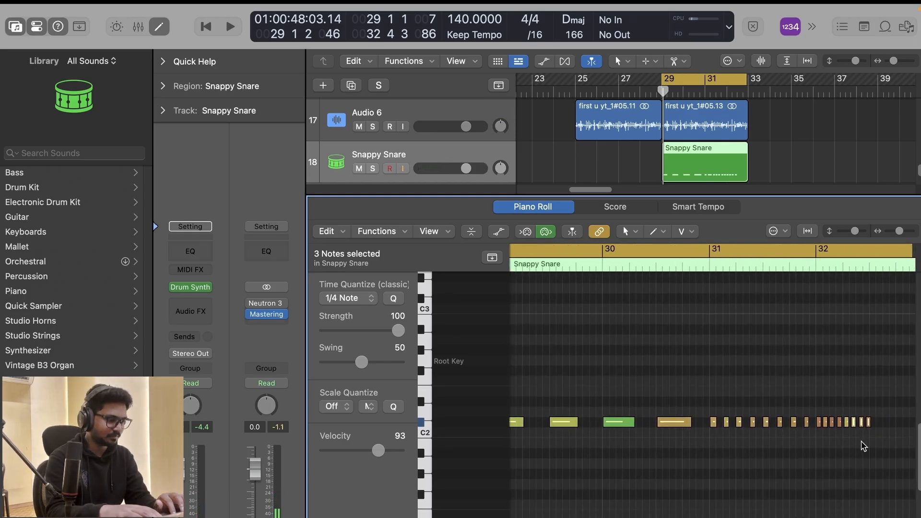
left_click_drag(878, 447, 708, 415)
key("Delete")
scroll(681, 420, "left", 2)
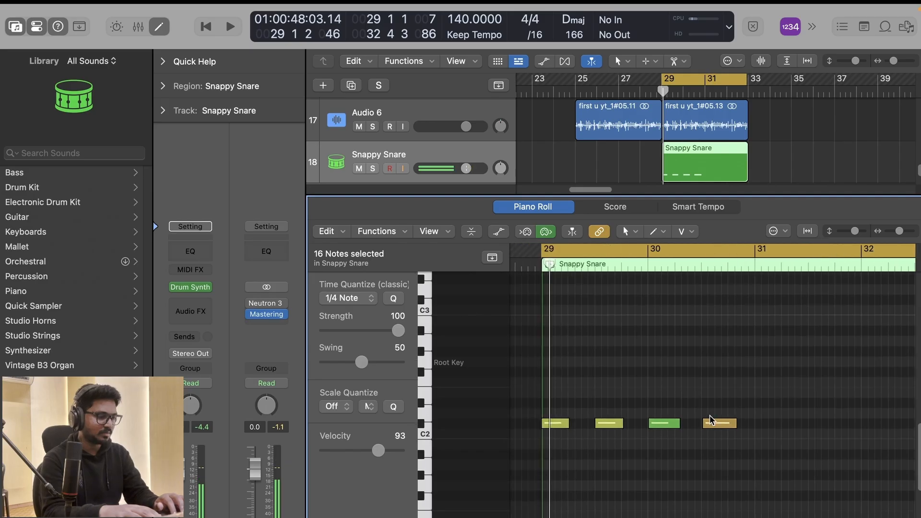
Copy the four snare notes of bars 29 and 30 into bars 31 and 32.
left_click_drag(747, 461, 559, 418)
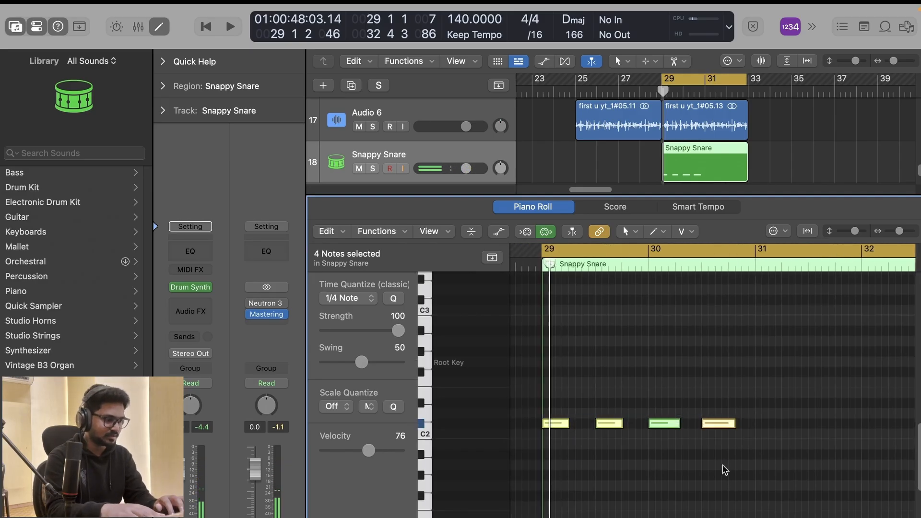
left_click(725, 470)
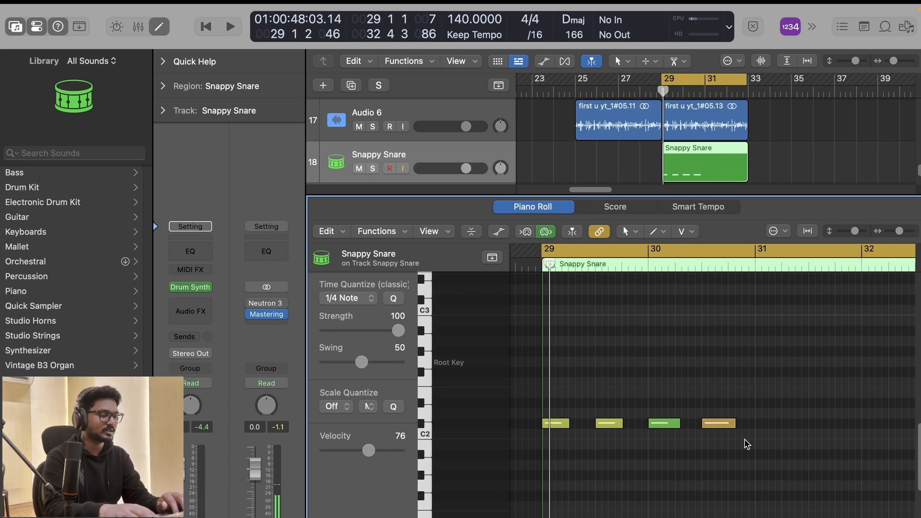
scroll(736, 437, "right", 3)
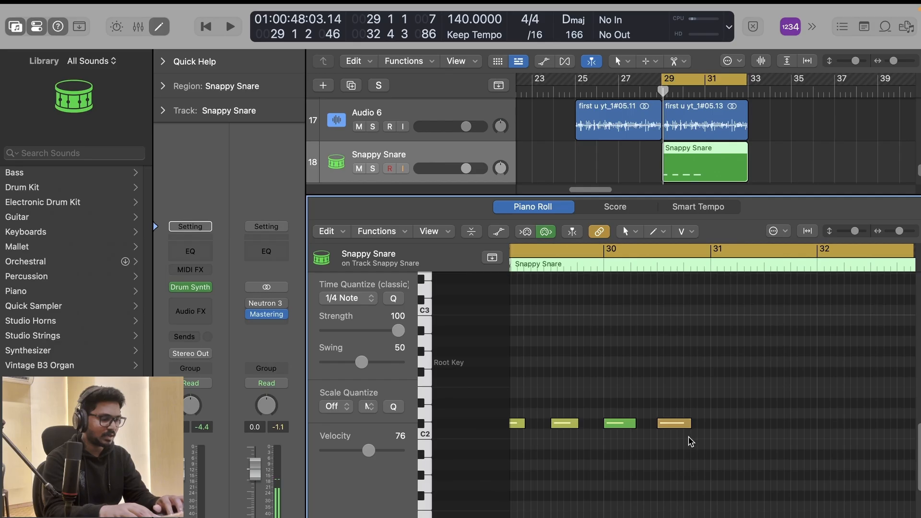
left_click_drag(691, 441, 736, 425)
scroll(519, 425, "left", 1)
left_click(520, 427)
scroll(736, 425, "right", 2)
left_click(853, 452)
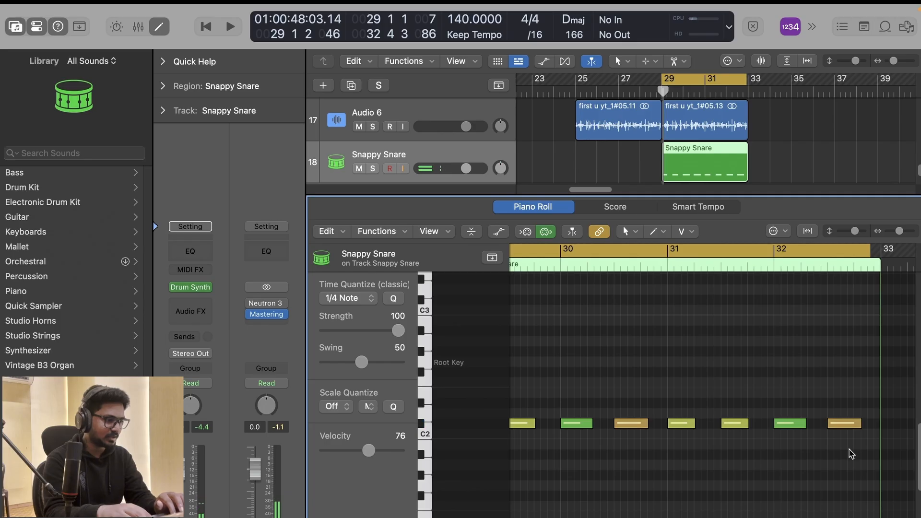
Delete the two snare notes in bar 32 and fill bar 31 with four quarter-note hits.
left_click_drag(858, 450, 797, 414)
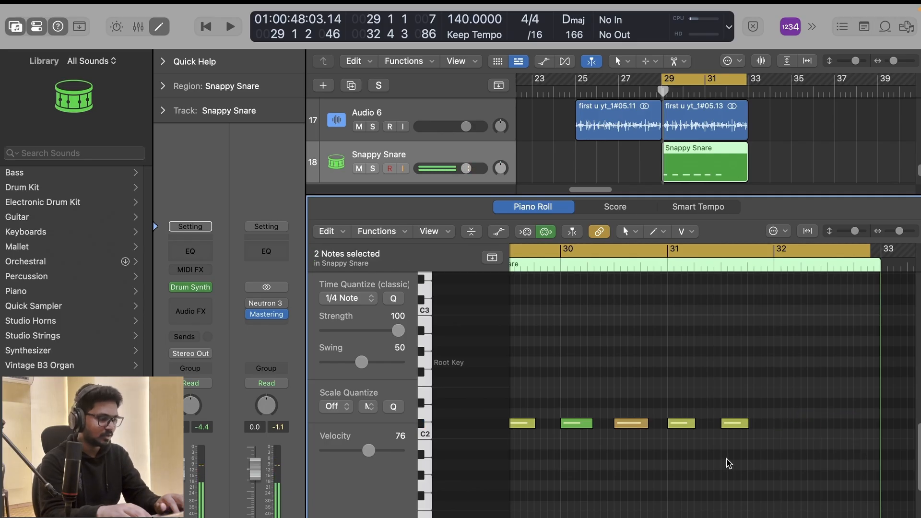
left_click_drag(747, 455, 708, 429)
mouse_move(682, 429)
left_click(779, 441)
Copy the four quarter-note snare hits of bar 31 into bar 32 and shorten the copies to about eighth notes, duplicating them on the offbeats.
scroll(779, 441, "up", 3)
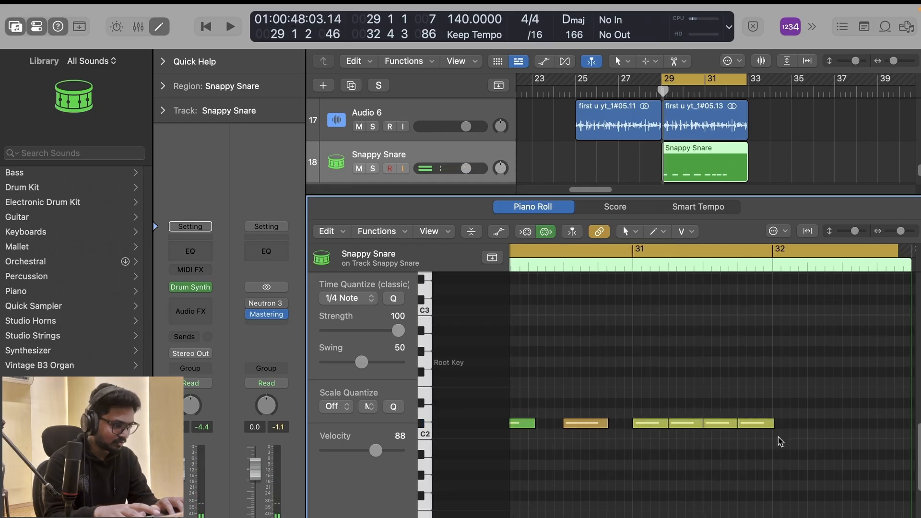
mouse_move(771, 428)
left_mouse_down()
mouse_move(777, 444)
mouse_move(640, 424)
mouse_move(782, 424)
left_mouse_up()
scroll(783, 425, "up", 3)
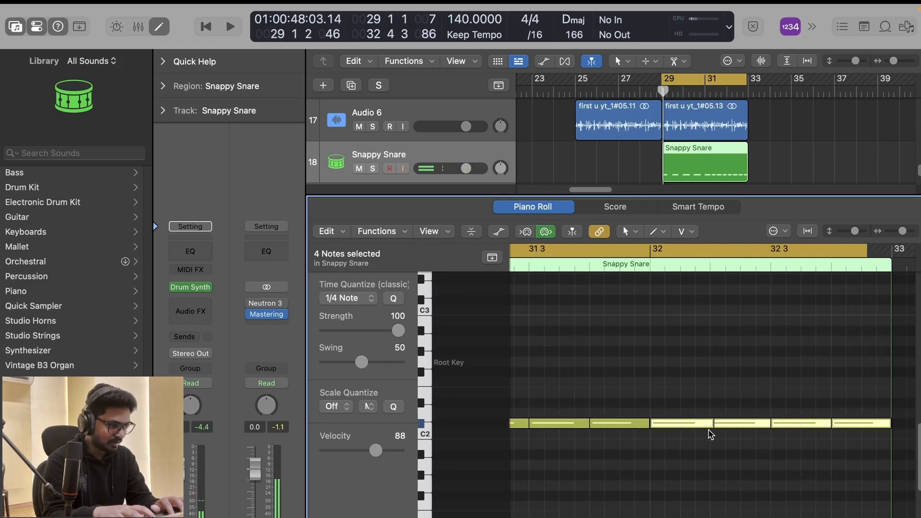
mouse_move(708, 426)
left_mouse_down()
mouse_move(674, 431)
mouse_move(695, 425)
left_mouse_up()
scroll(694, 425, "up", 3)
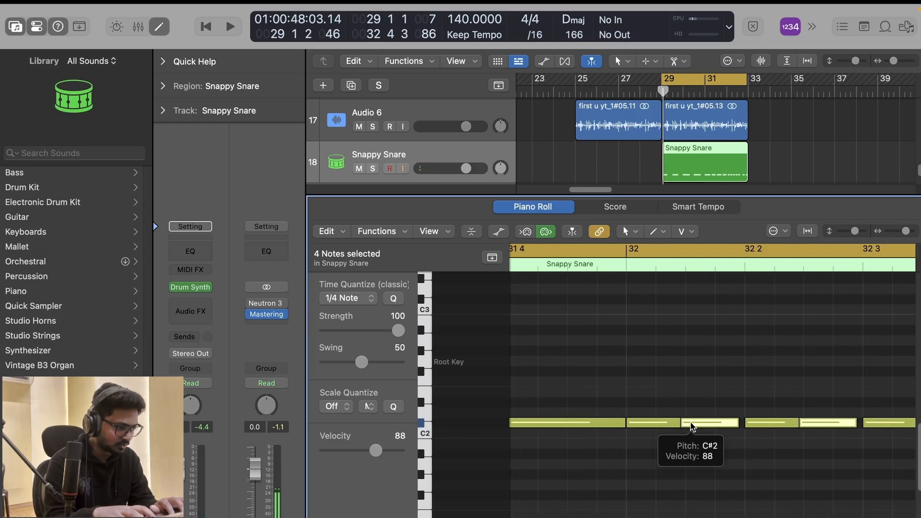
Undo the last duplication, duplicate the four short notes again to fill bar 32 with eighth-note hits, and play the build-up.
key("super+z")
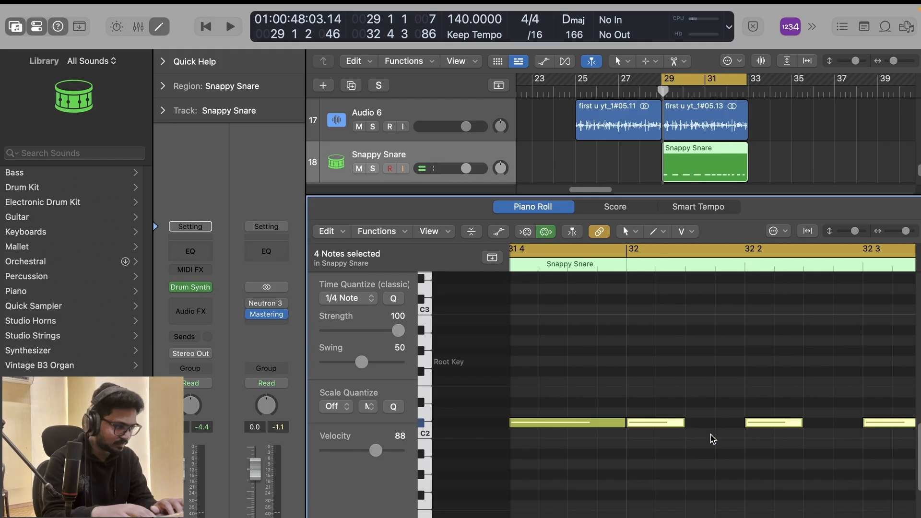
scroll(710, 435, "right", 2)
scroll(695, 449, "right", 3)
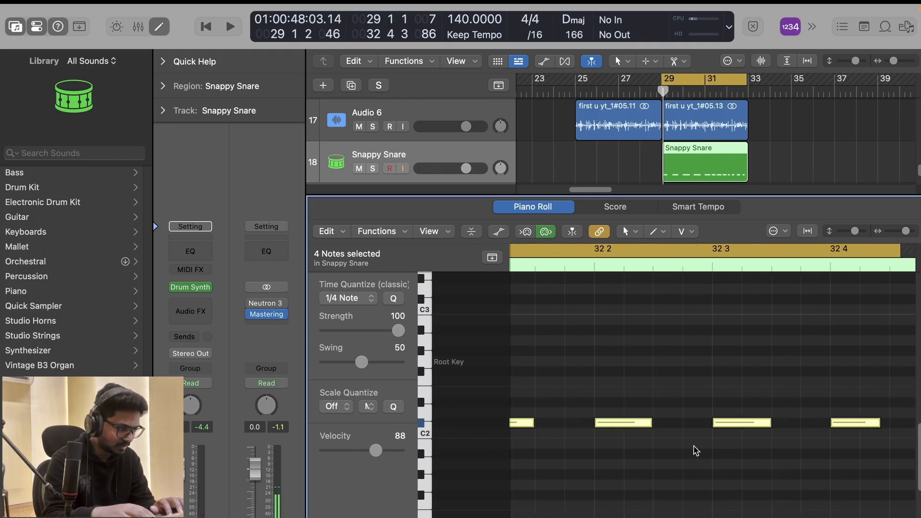
left_click(667, 458)
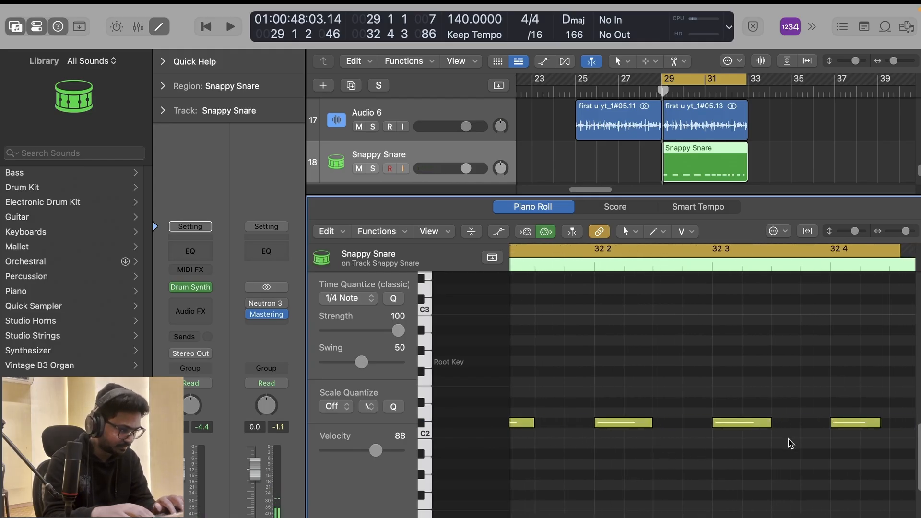
scroll(777, 434, "right", 3)
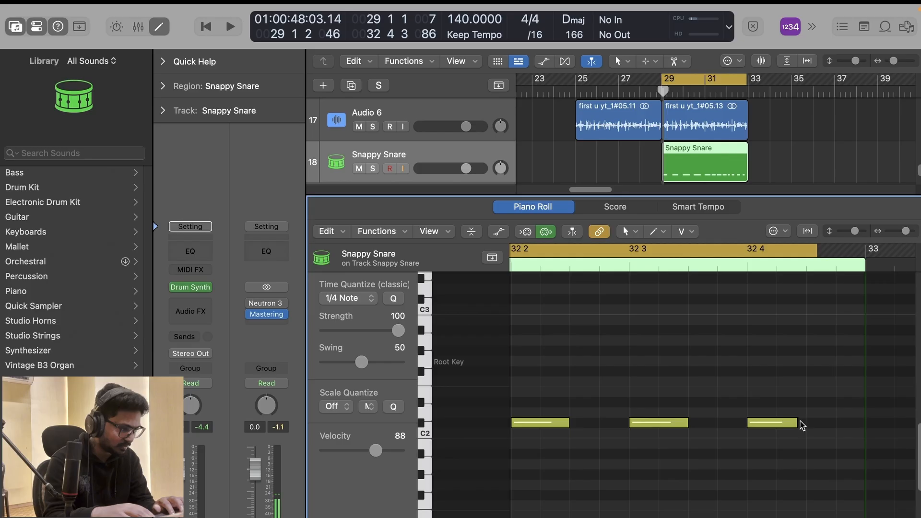
left_click_drag(795, 423, 644, 427)
scroll(806, 424, "down", 3)
scroll(643, 425, "down", 4)
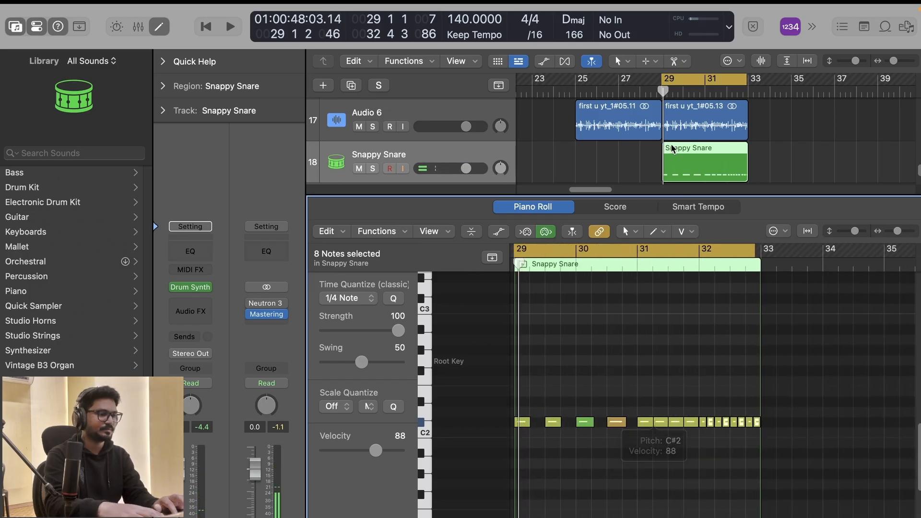
key("space")
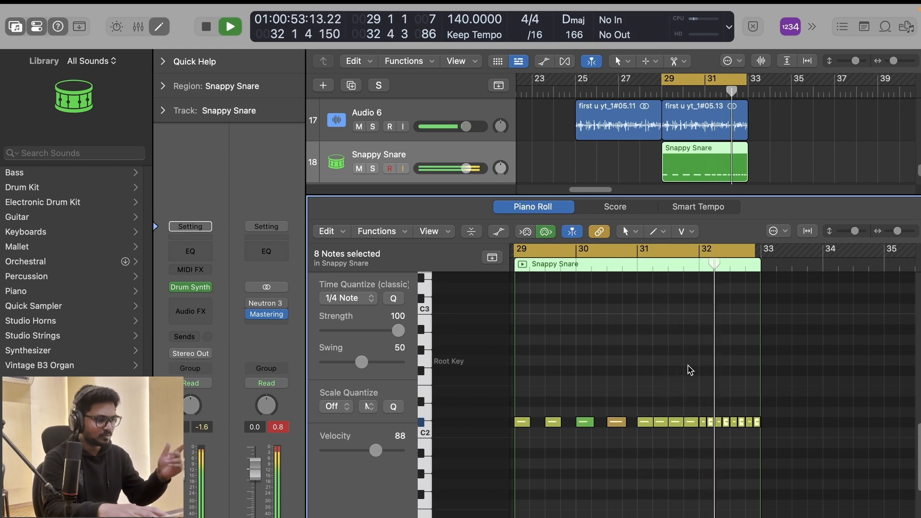
key("space")
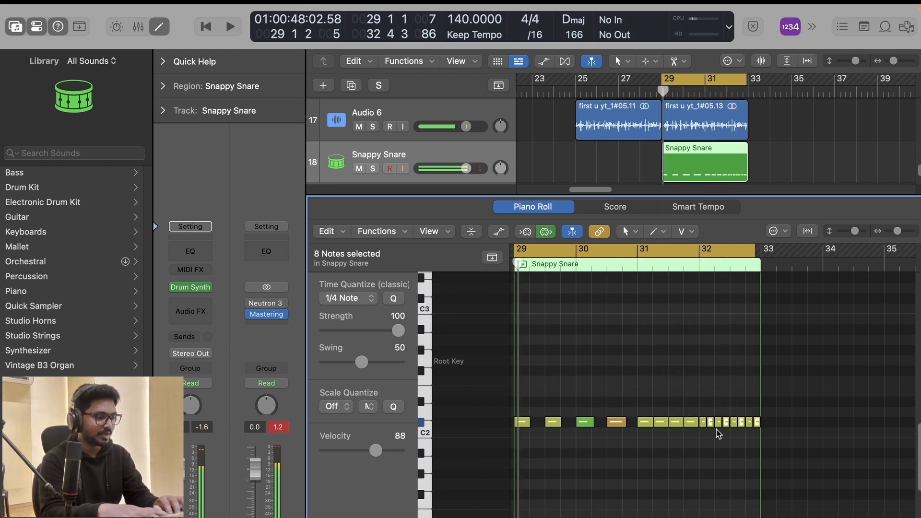
Turn the last four eighth-note snare hits of bar 32 into eight sixteenth-note hits filling the bar's second half.
key("super+Right")
key("z")
left_click(712, 449)
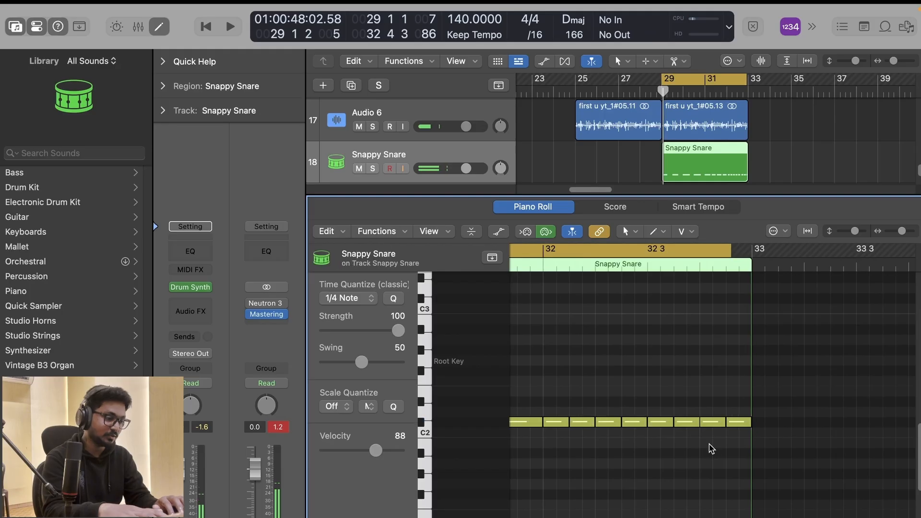
left_click_drag(737, 436, 672, 427)
scroll(663, 423, "up", 3)
scroll(671, 429, "left", 2)
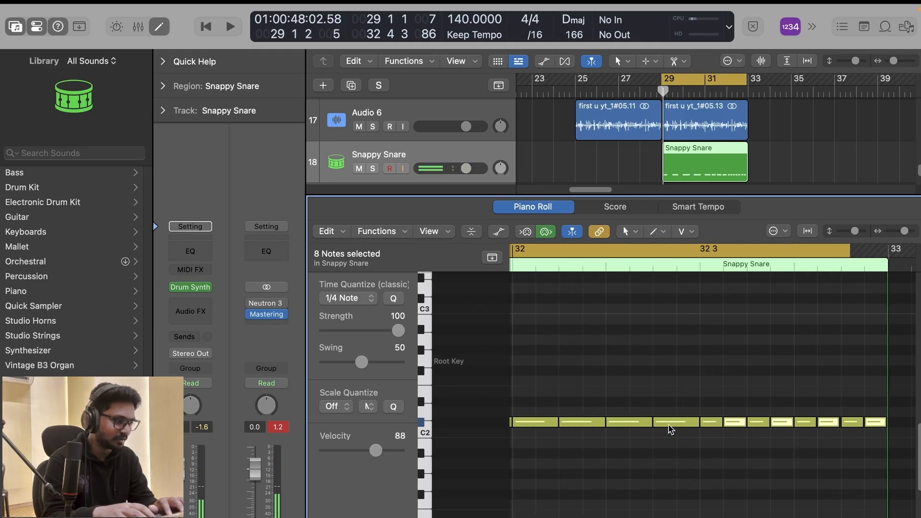
Play the snare build-up from bar 29 past bar 33 with cycling off, and close the Piano Roll.
left_click(671, 429)
key("space")
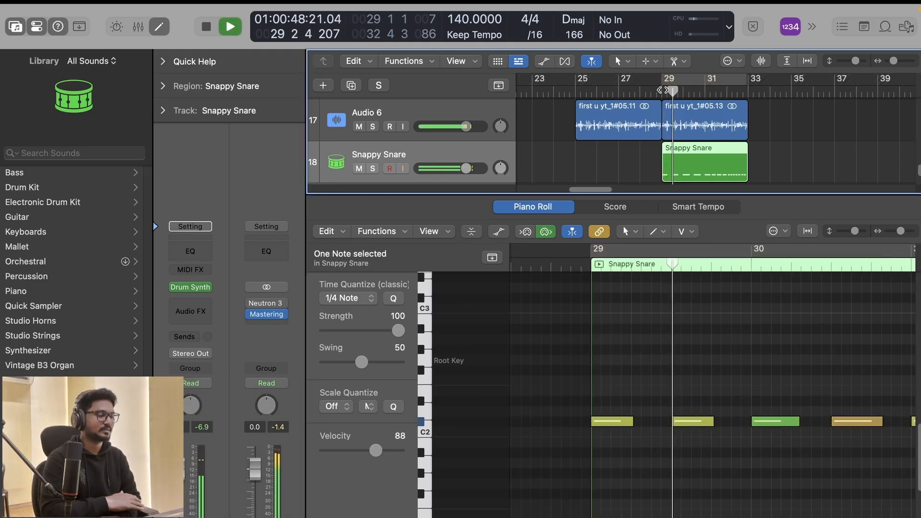
scroll(733, 183, "right", 5)
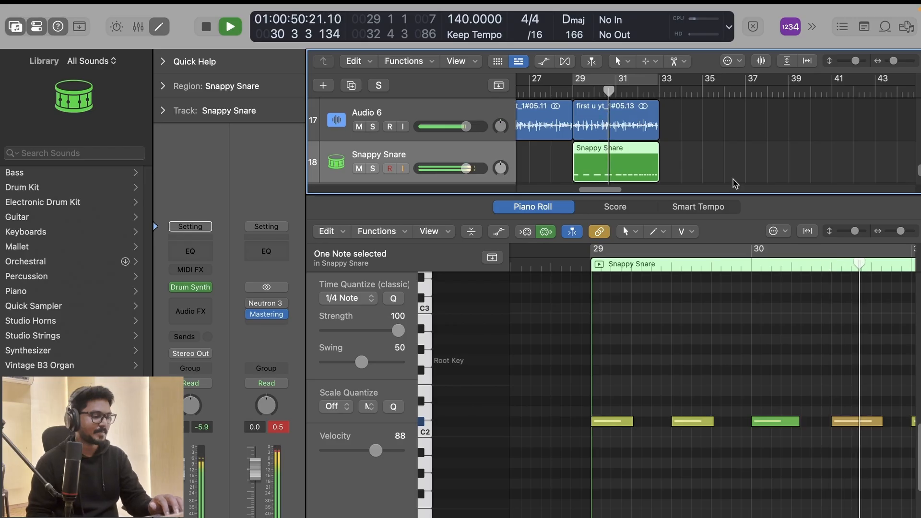
scroll(791, 284, "down", 2)
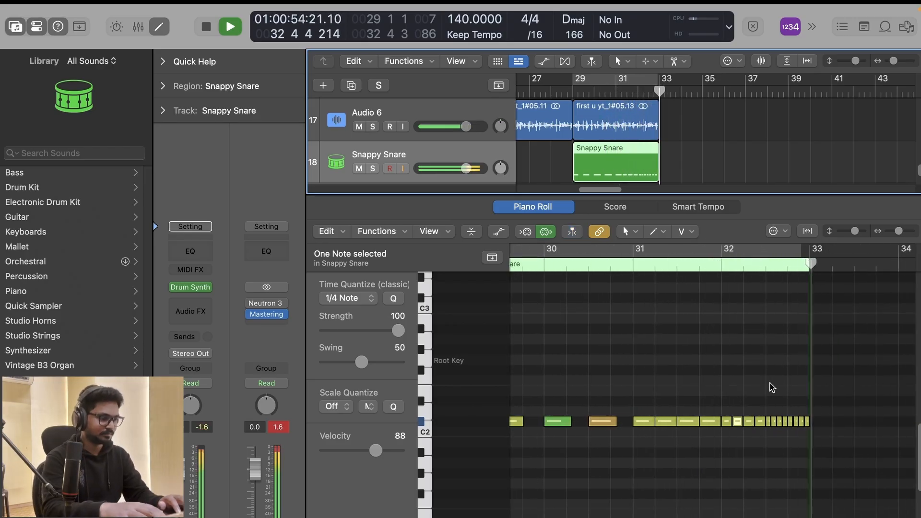
key("p")
key("space")
Create one new software instrument track below Snappy Snare and load Serum as its instrument.
key("z")
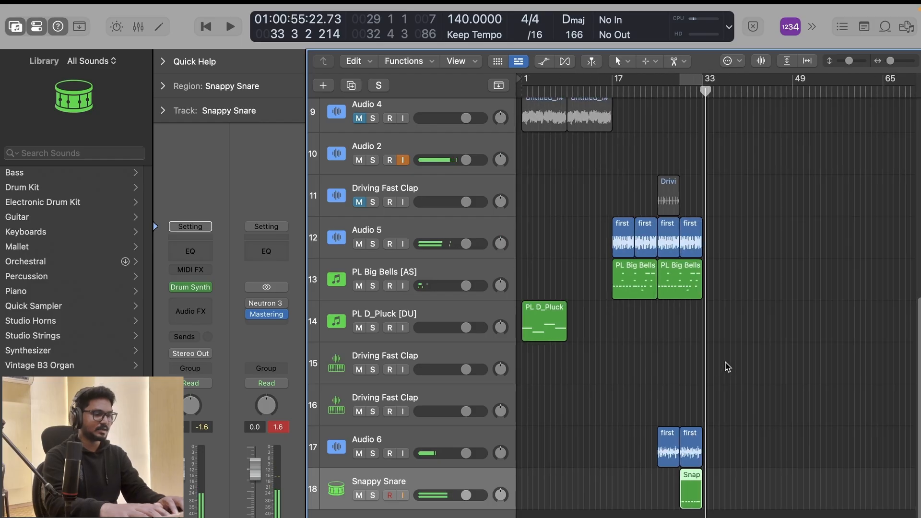
key("z")
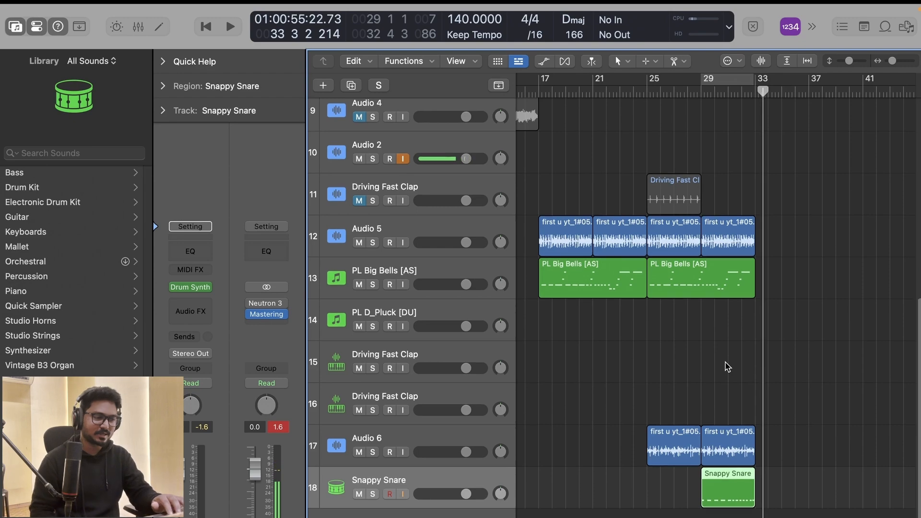
scroll(723, 366, "up", 3)
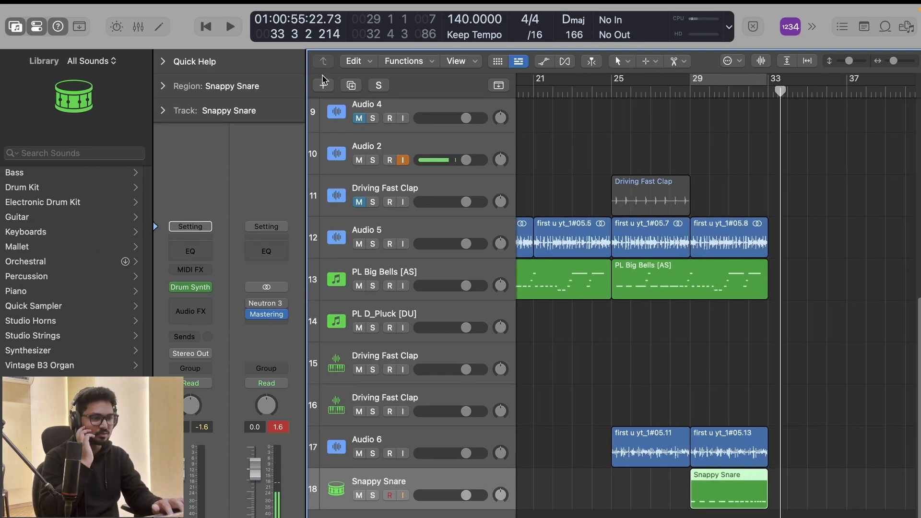
left_click(322, 85)
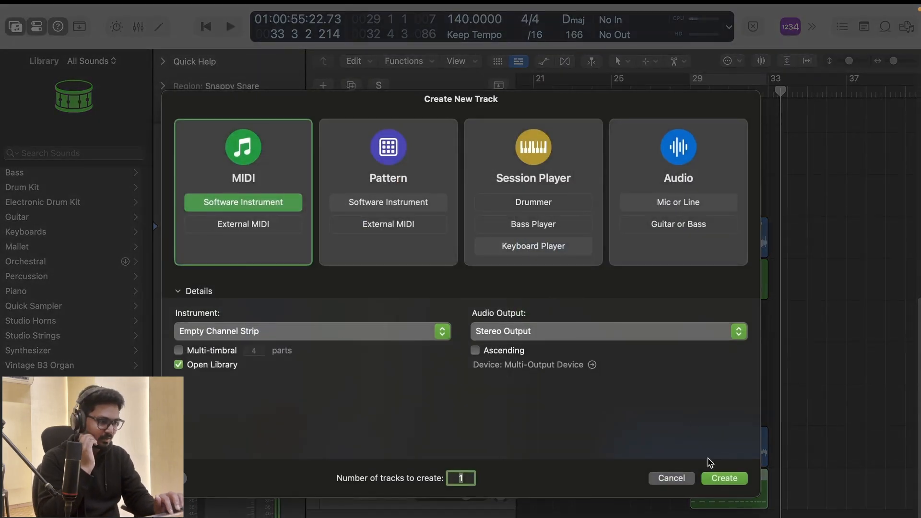
left_click(725, 478)
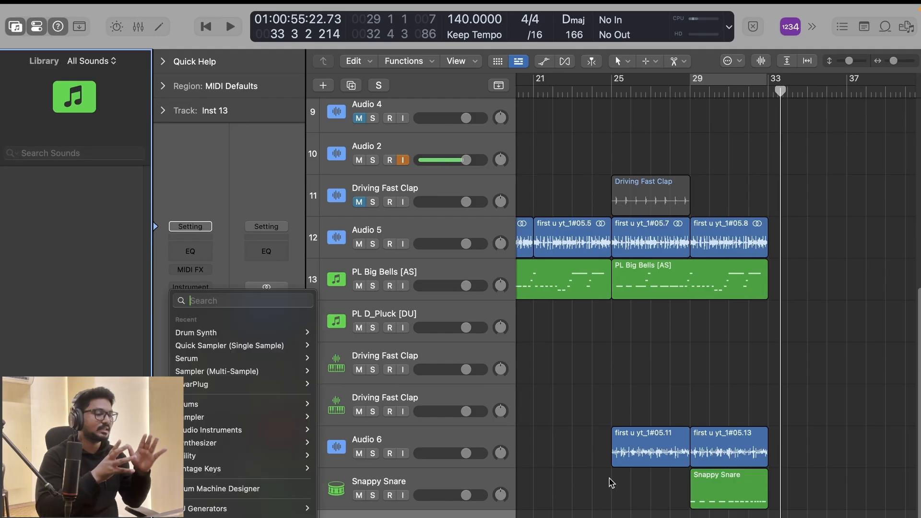
left_click(243, 180)
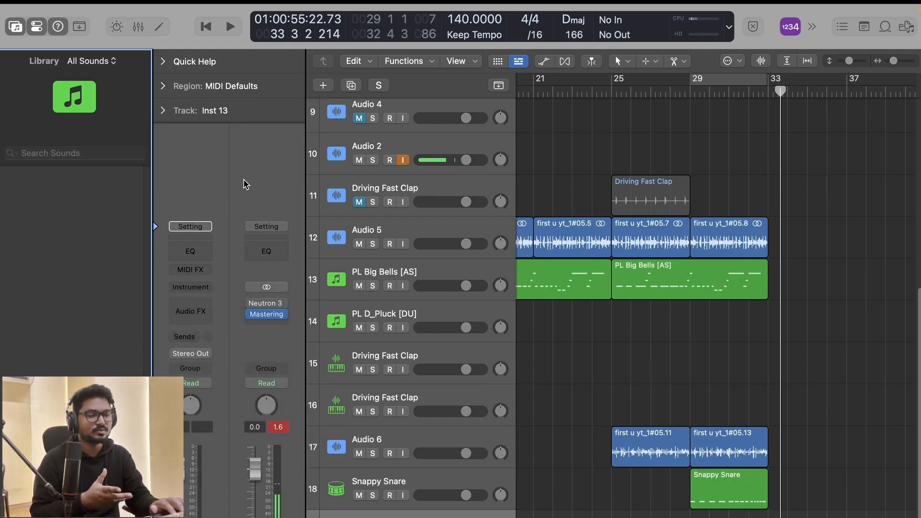
left_click(206, 287)
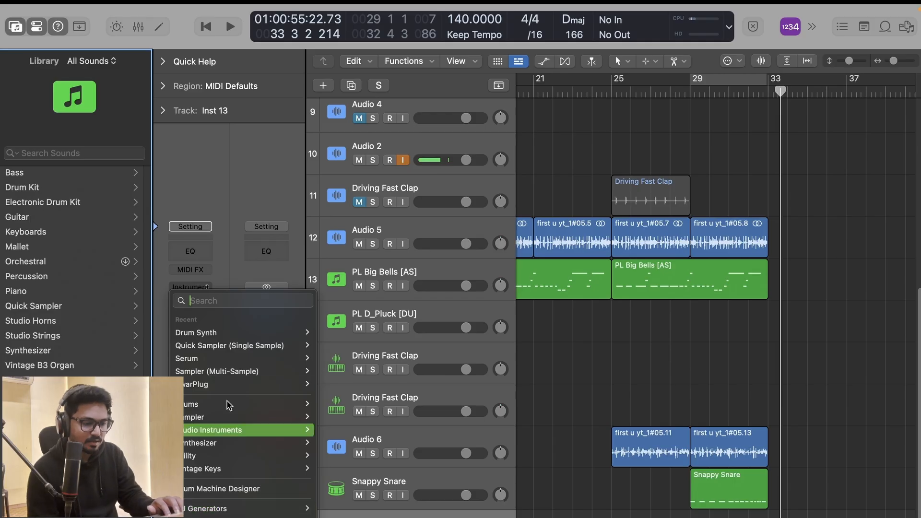
left_click(323, 362)
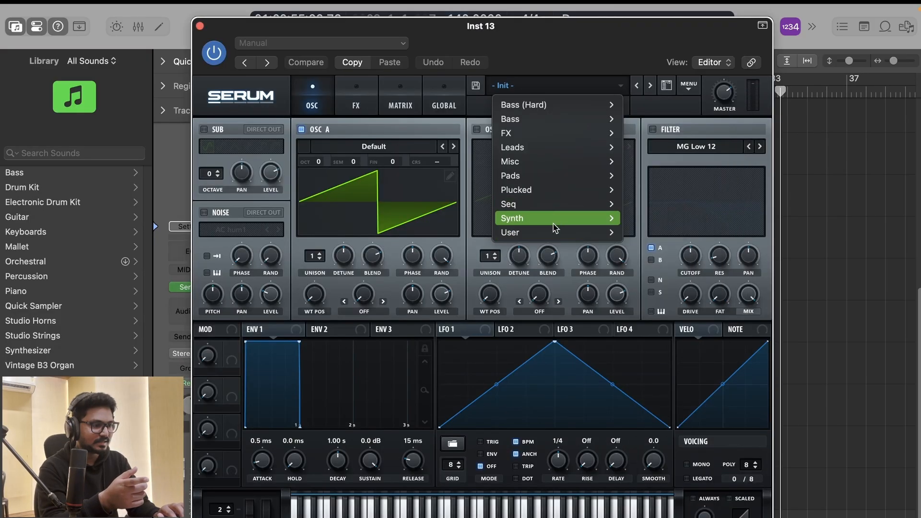
Load the Seq preset SQ 2notes [GS] in Serum and advance to the preset SQ 303Tails [7S].
mouse_move(557, 209)
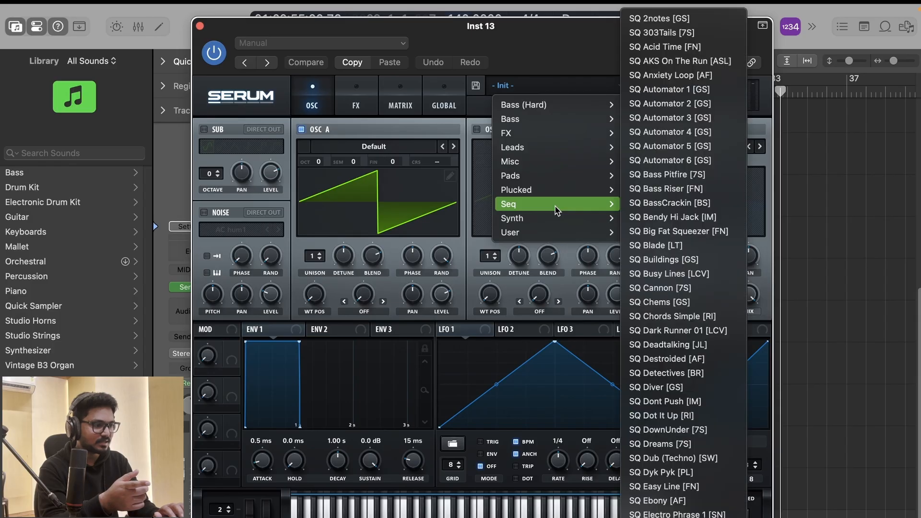
left_click(714, 23)
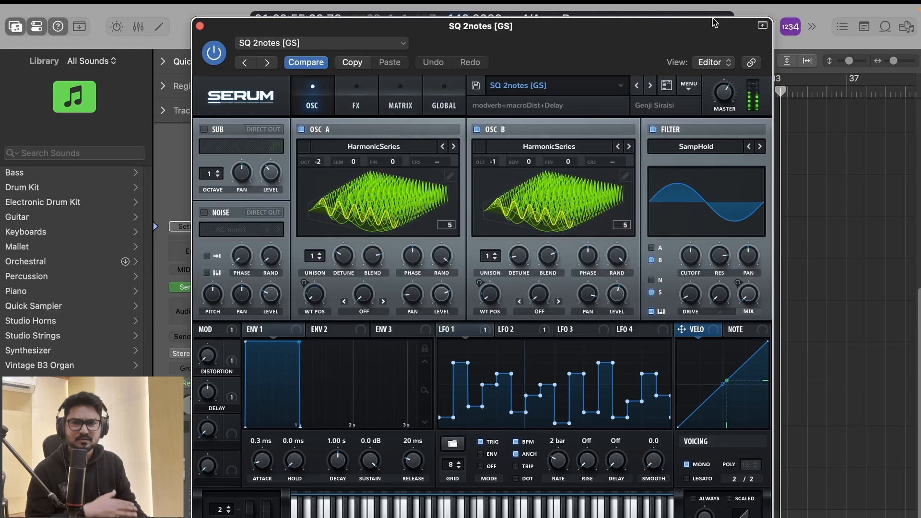
left_click(651, 86)
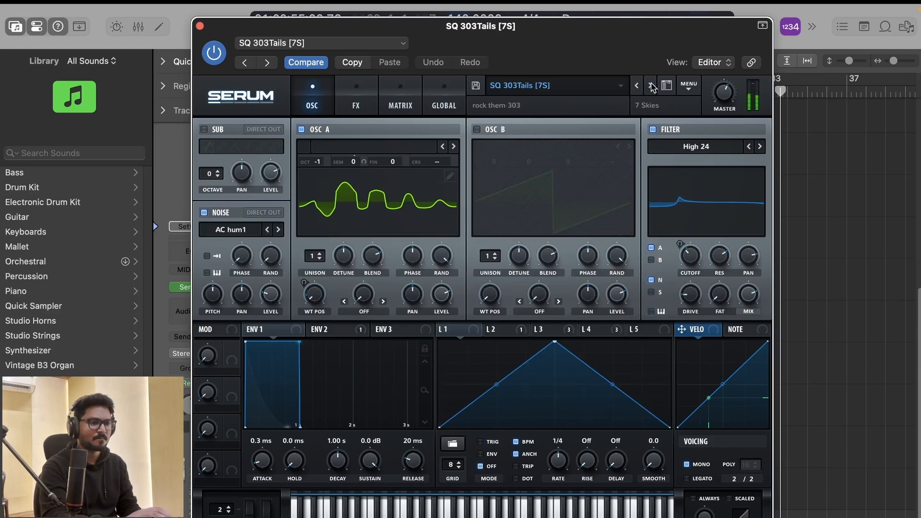
Load the FX preset FX 16-Bar Riser [FP] in Serum and close the plug-in window.
left_click(580, 87)
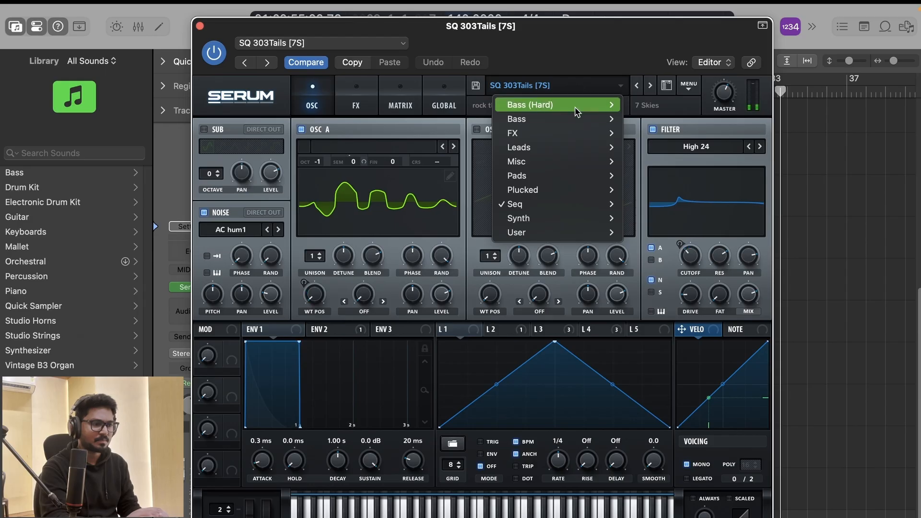
mouse_move(571, 132)
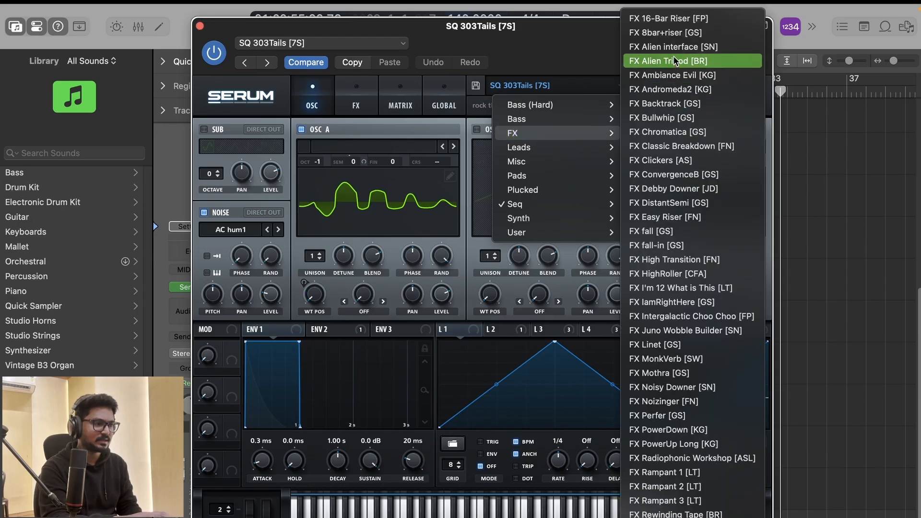
left_click(672, 20)
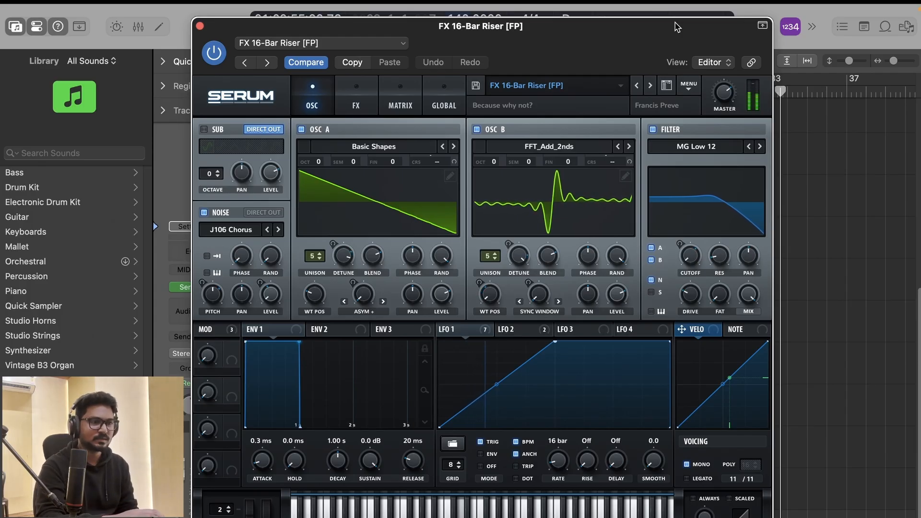
left_click(200, 26)
Record one sustained riser note on the FX 16-Bar Riser track from bar 25 to bar 33, with a three-bar lead-in.
scroll(462, 267, "down", 1)
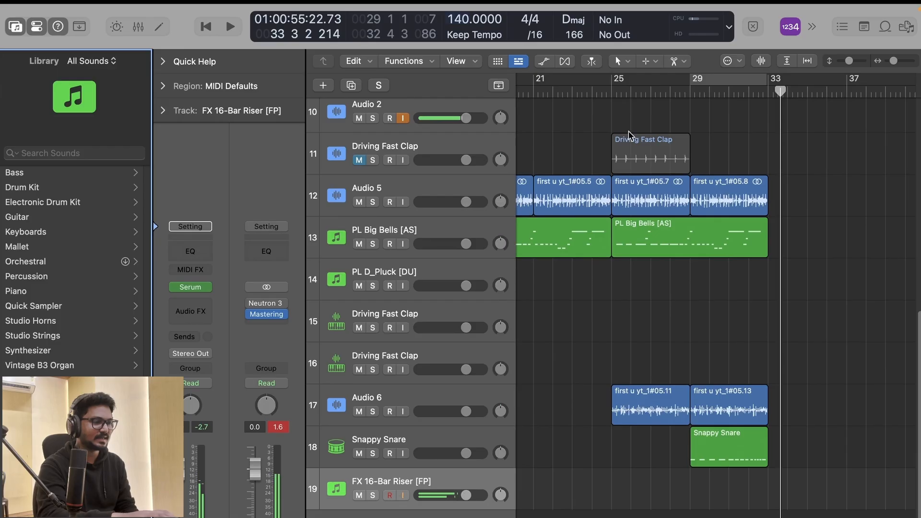
left_click(612, 92)
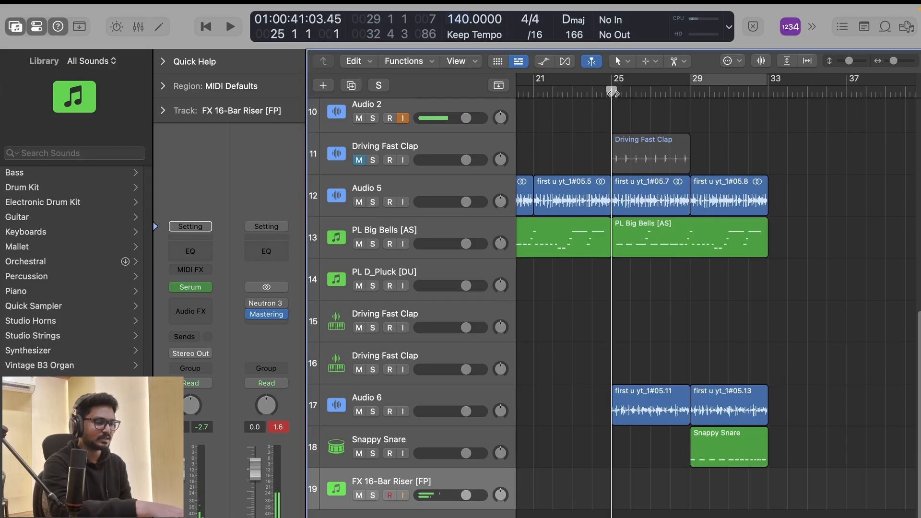
key("comma")
key("comma")
key("comma")
key("space")
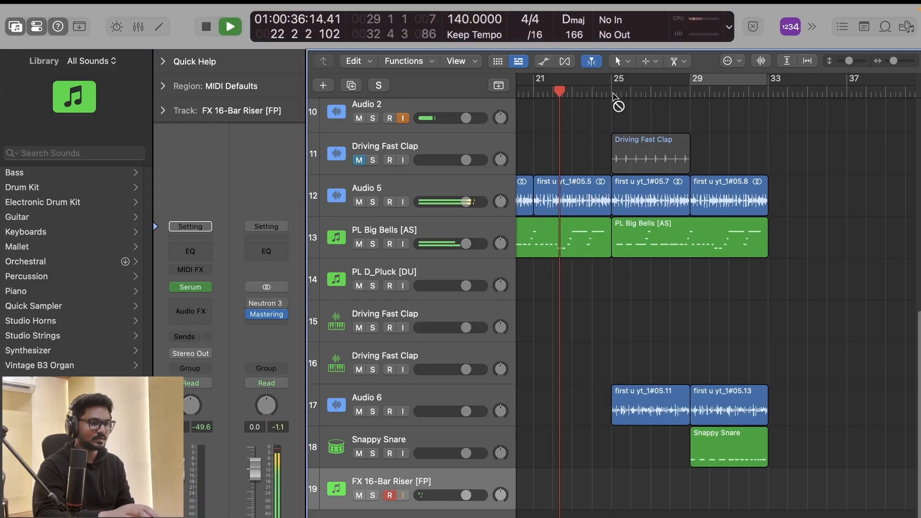
scroll(603, 144, "up", 1)
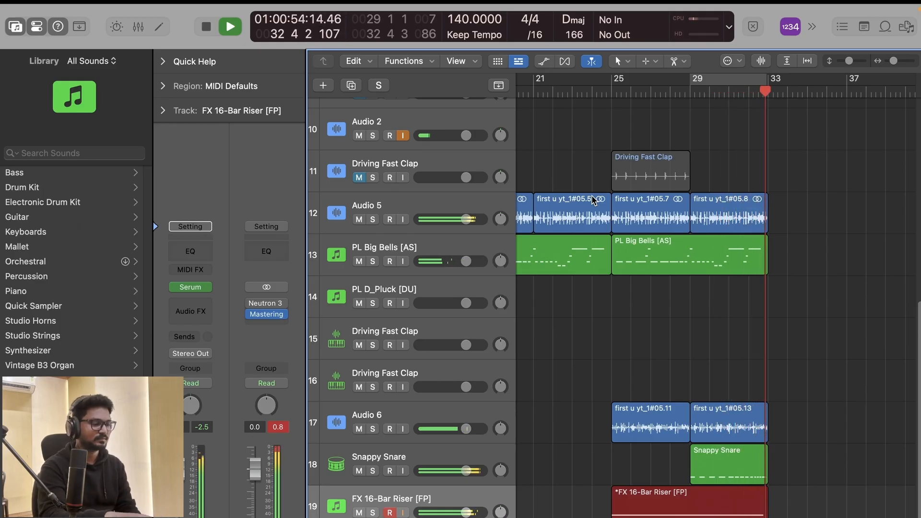
key("space")
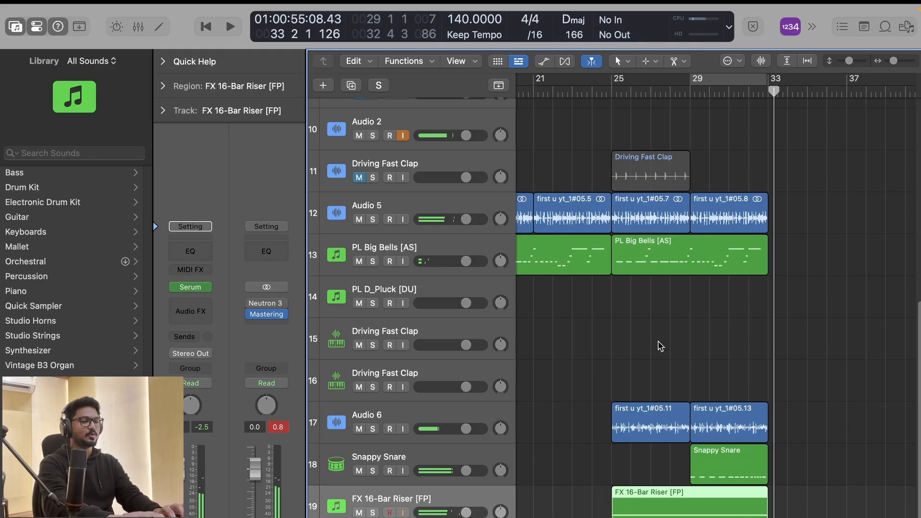
Examine the recorded riser note in the Piano Roll and play the arrangement from bar 25.
scroll(651, 327, "down", 2)
double_click(648, 506)
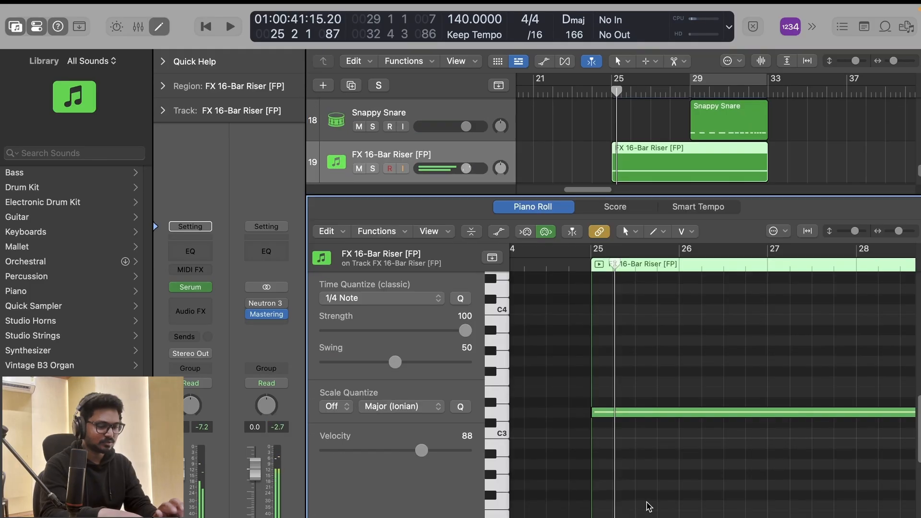
key("super+a")
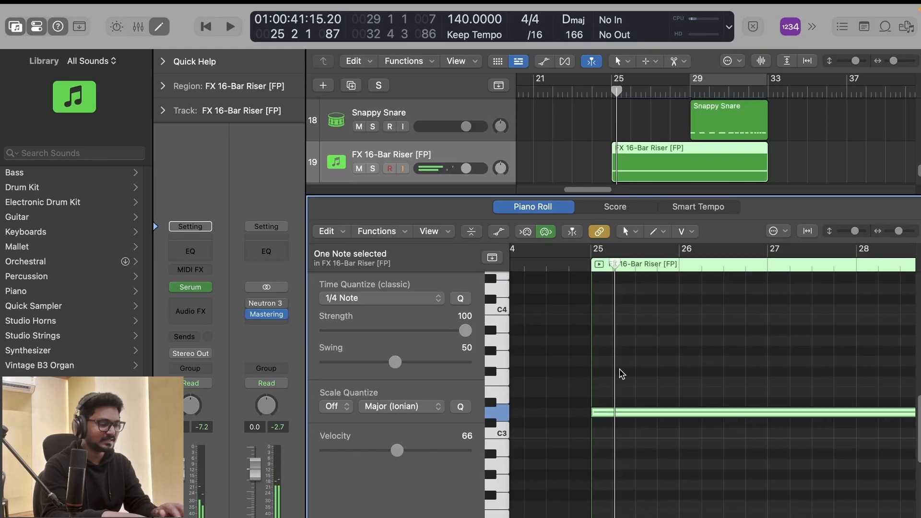
key("e")
key("space")
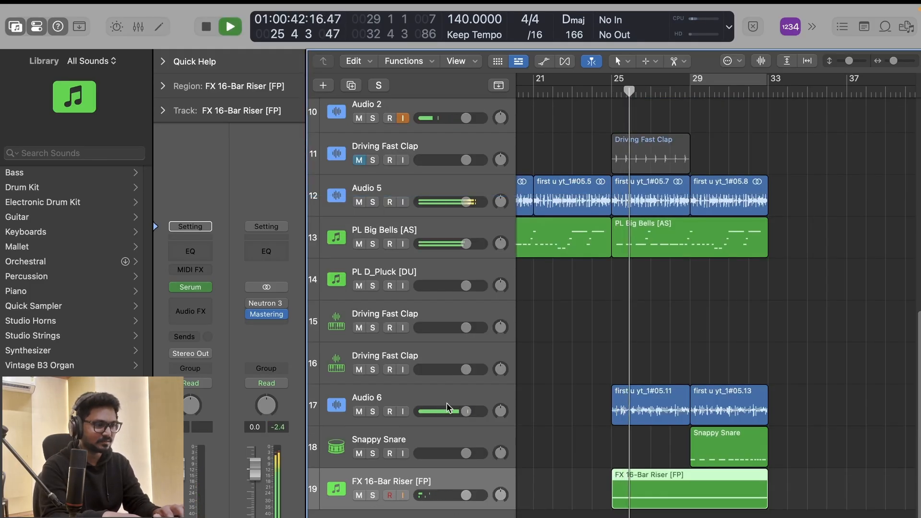
key("space")
key("space")
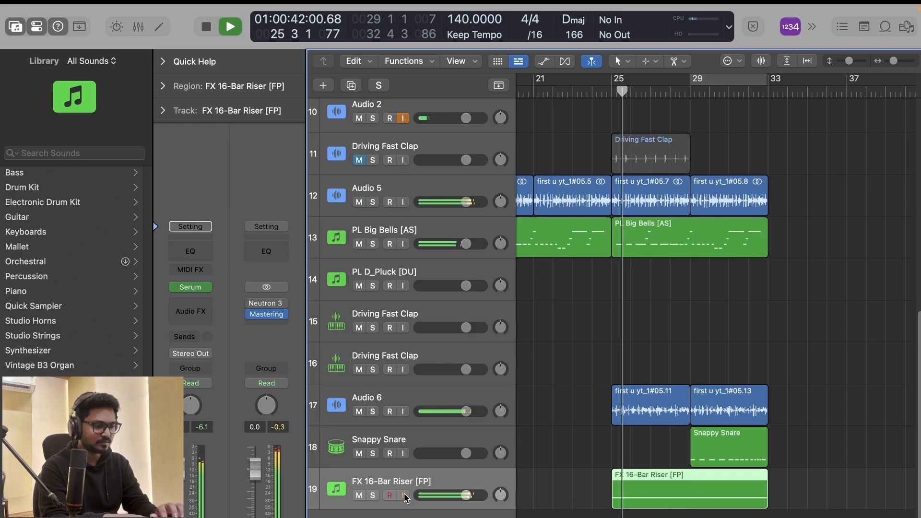
key("space")
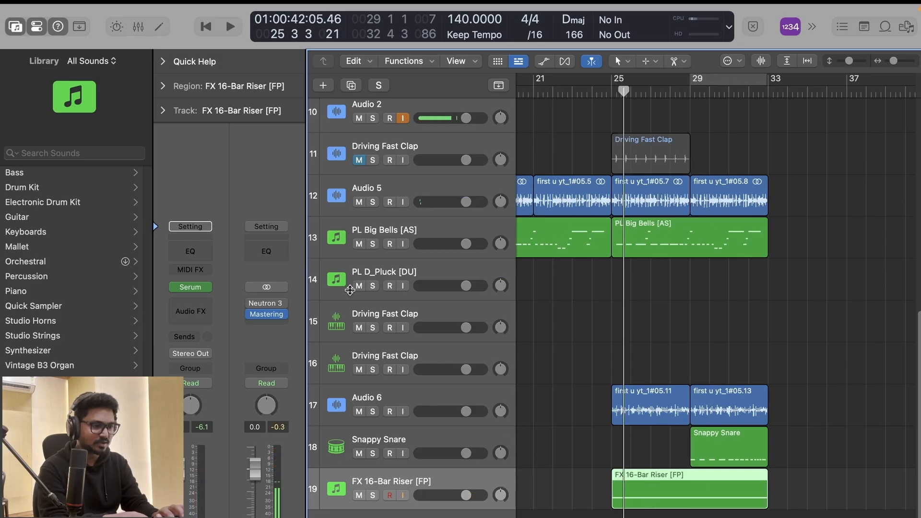
Solo the Audio 2 and FX 16-Bar Riser tracks and select the riser region.
scroll(350, 290, "up", 5)
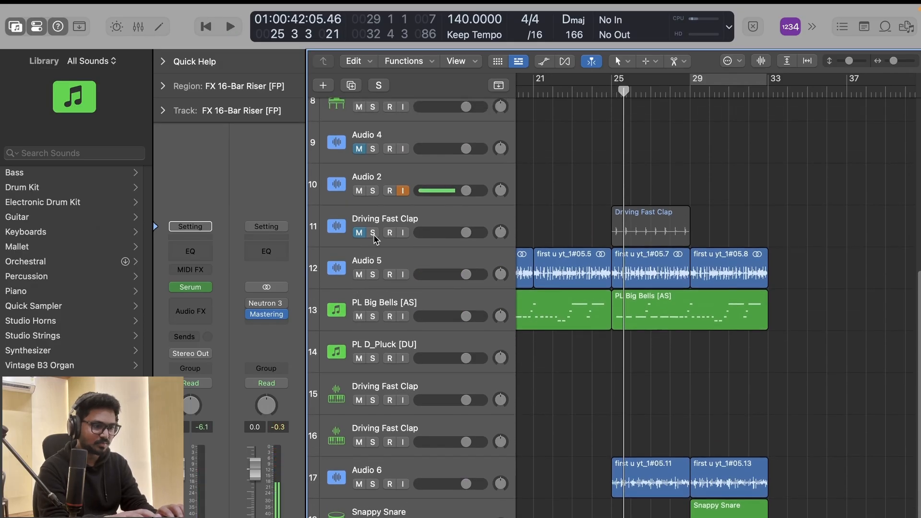
left_click(374, 190)
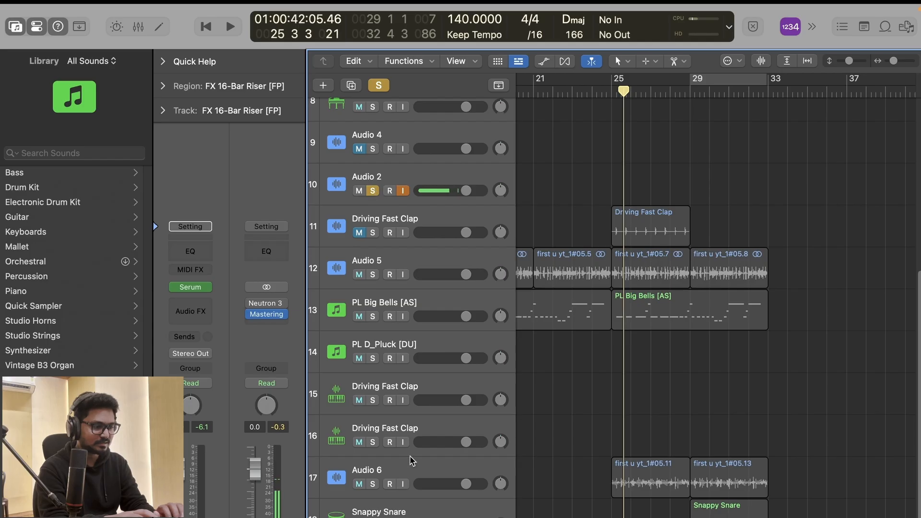
scroll(375, 336, "down", 5)
left_click(373, 495)
left_click(526, 463)
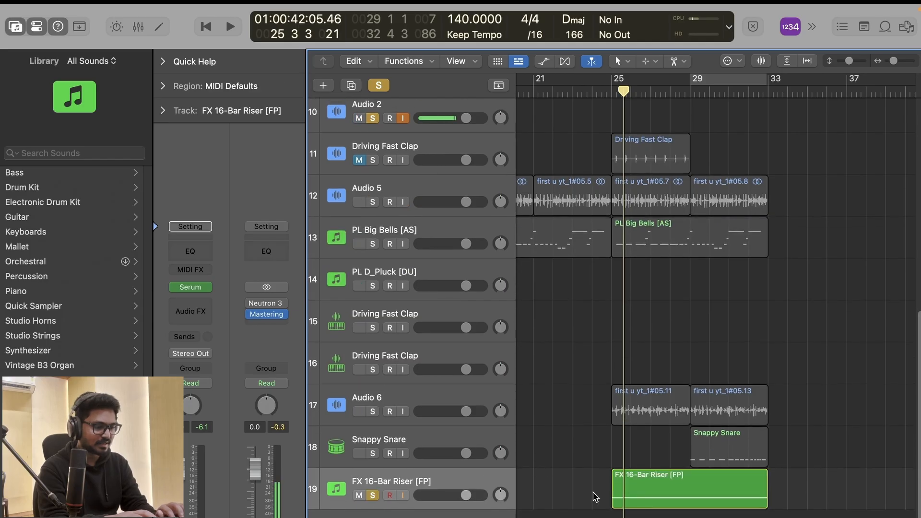
left_click(628, 494)
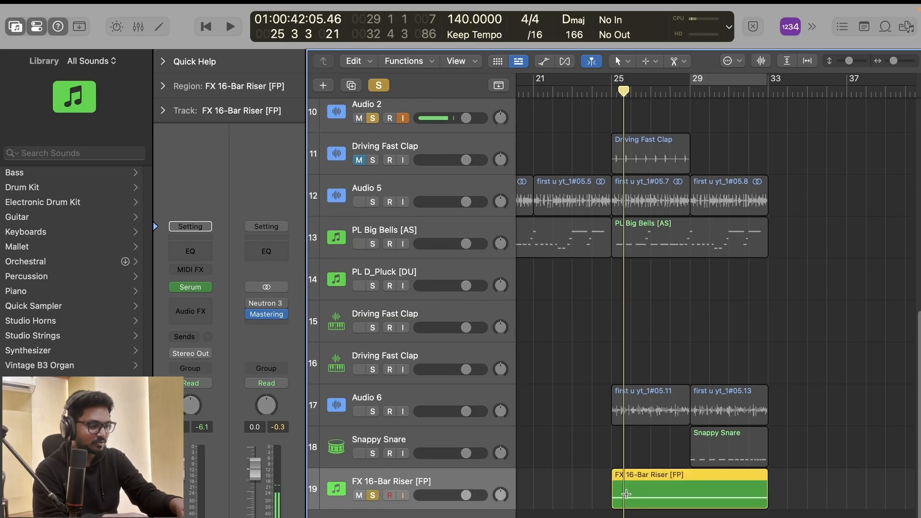
Set the cycle range to the riser region, bars 25 to 33, and bounce the region in place to a new track.
key("super+u")
scroll(628, 499, "up", 2)
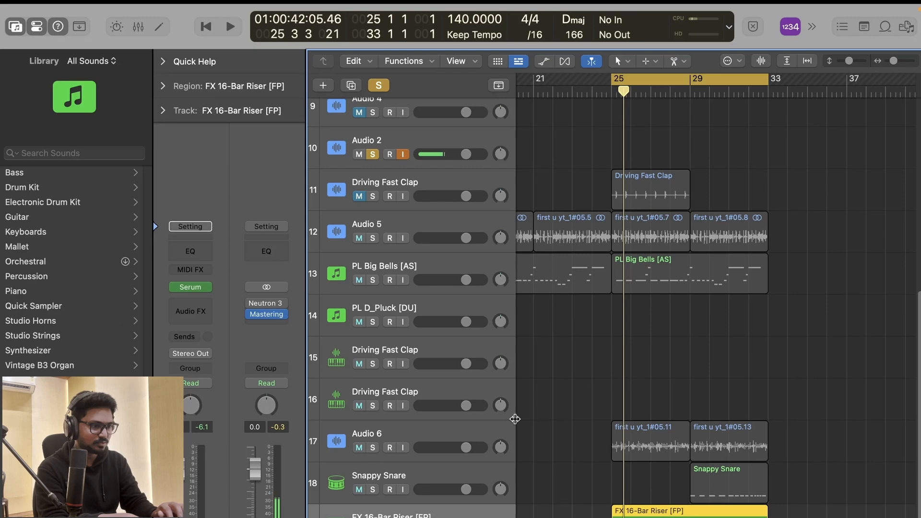
scroll(632, 333, "down", 2)
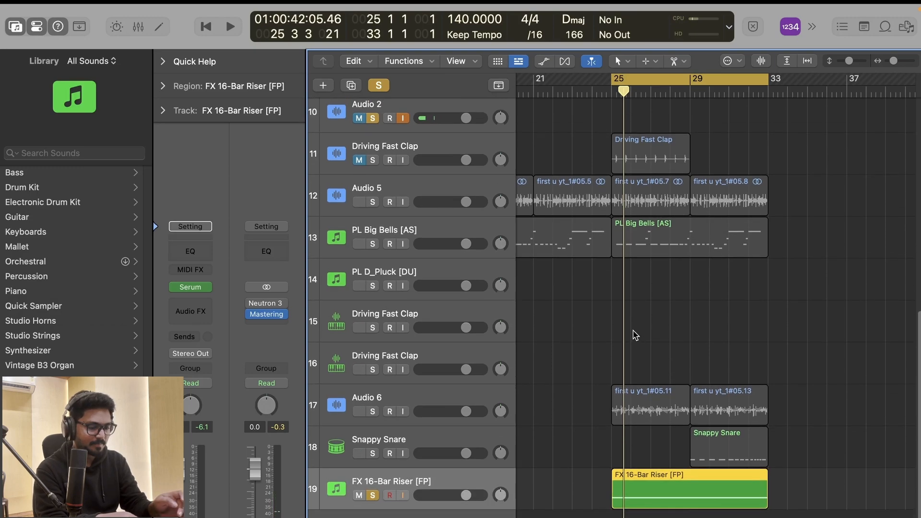
key("ctrl+b")
key("Return")
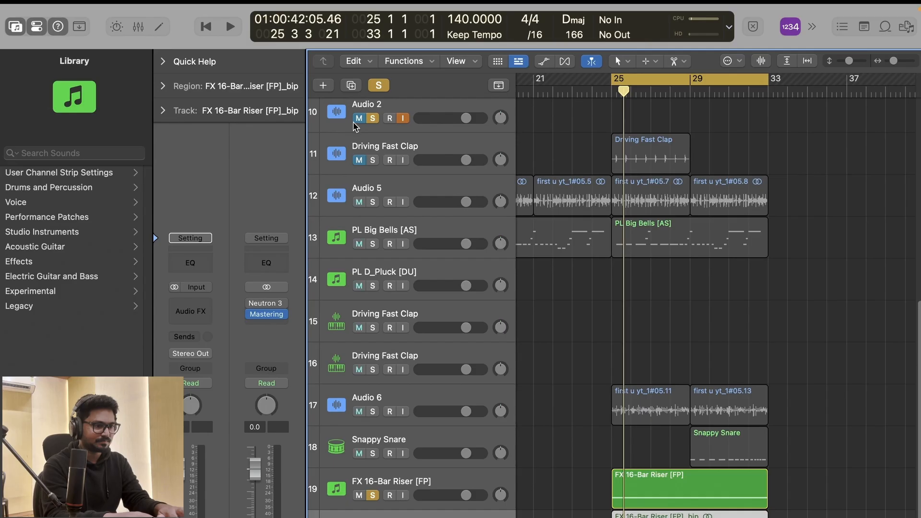
scroll(643, 438, "down", 2)
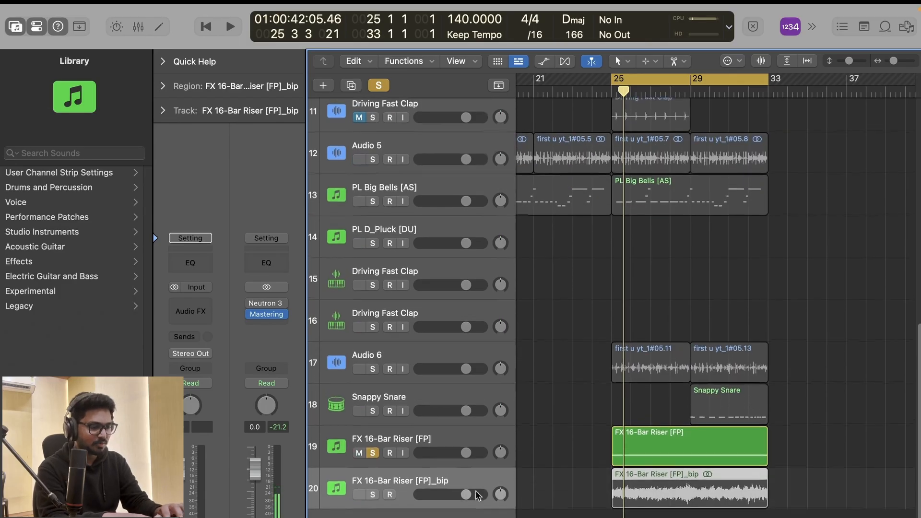
Solo the bounced riser track and play it.
left_click(373, 495)
key("space")
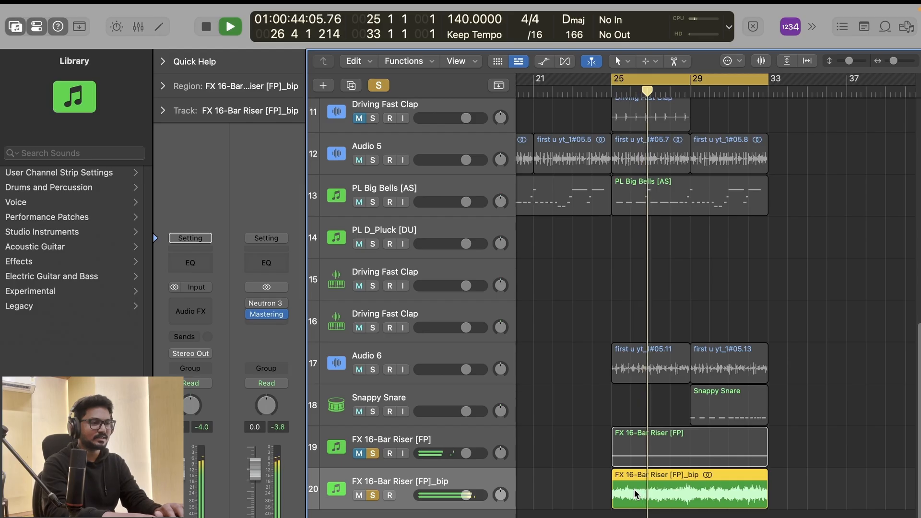
scroll(421, 232, "up", 3)
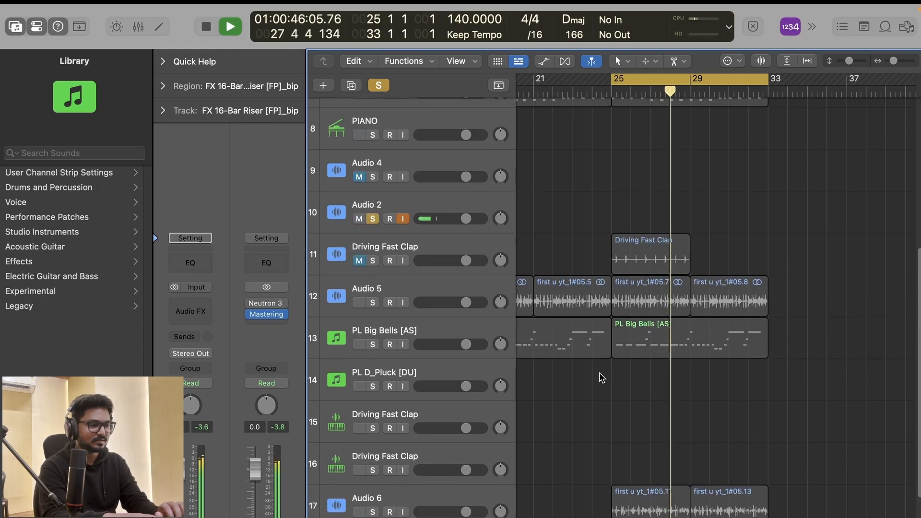
scroll(601, 378, "down", 3)
scroll(602, 378, "up", 2)
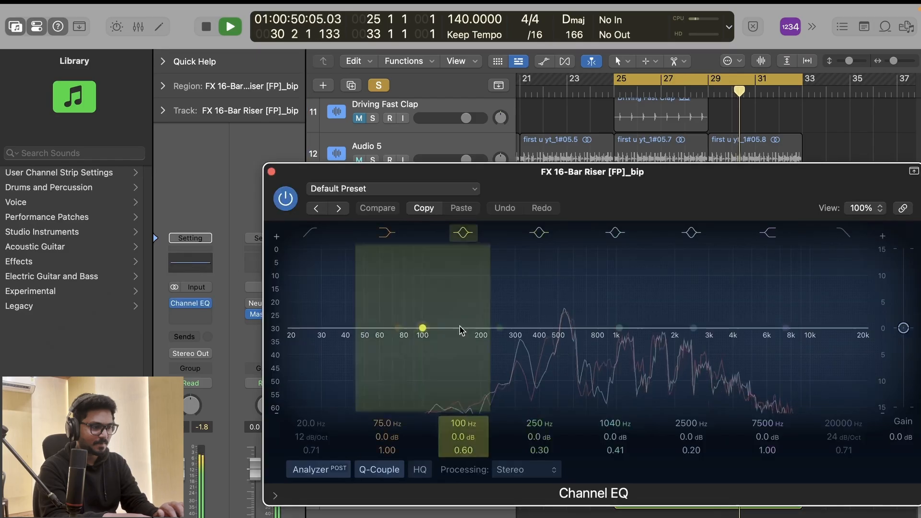
Add a Channel EQ to the bounced riser with a 48 dB/Oct low cut just above 100 Hz.
left_click(190, 263)
key("space")
left_click(311, 233)
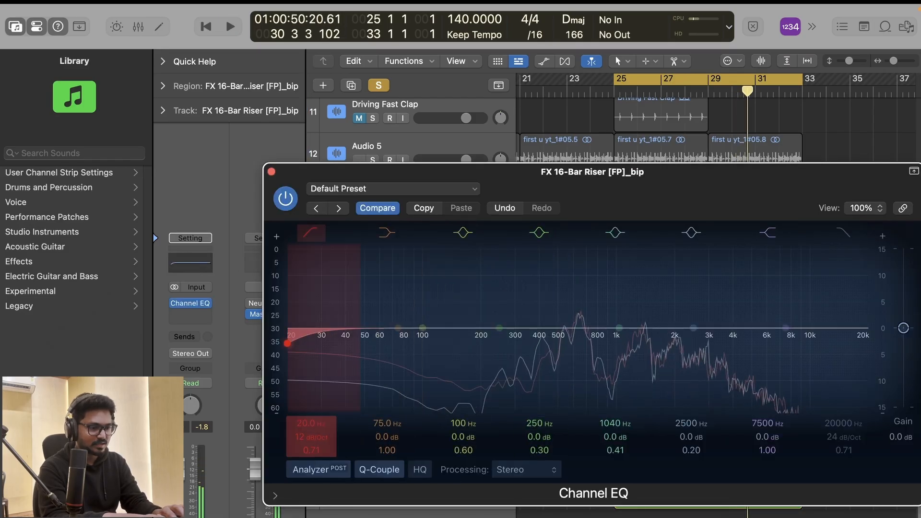
left_click_drag(316, 438, 311, 370)
key("space")
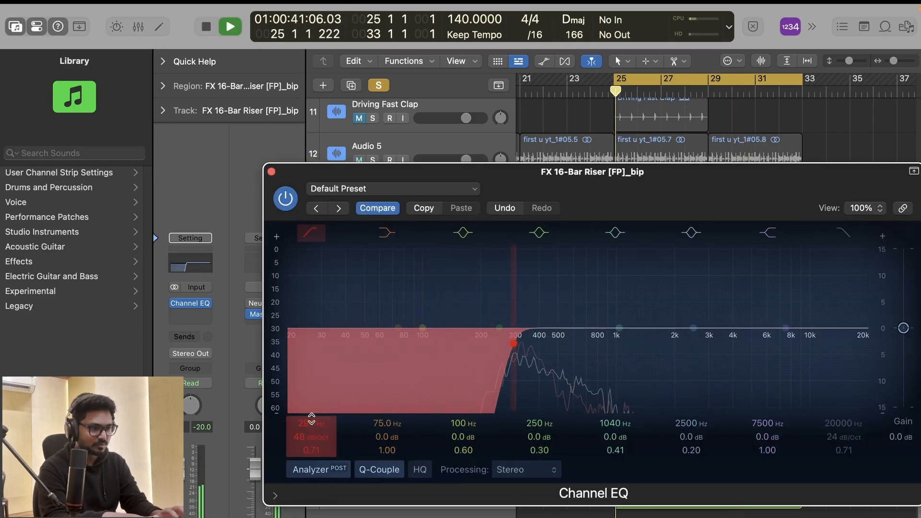
left_click_drag(311, 423, 311, 439)
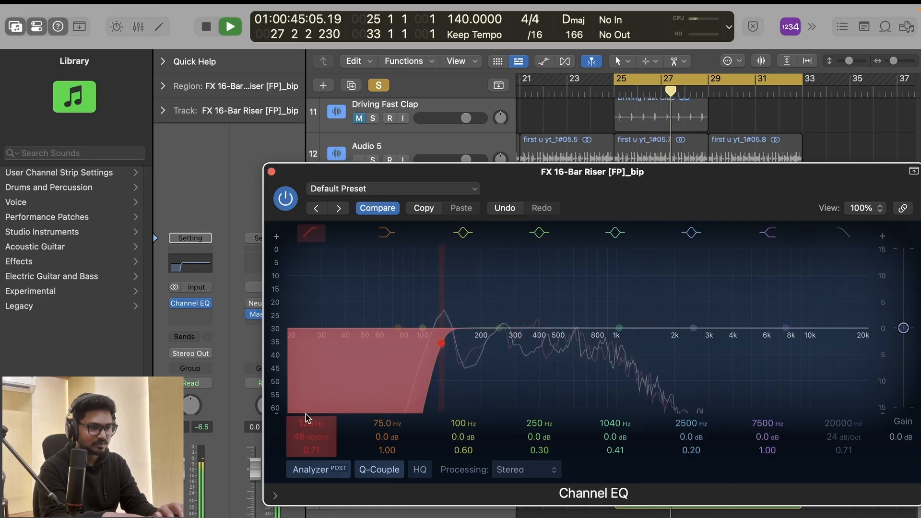
Close the Channel EQ, stop playback and clear all track solos.
left_click(272, 171)
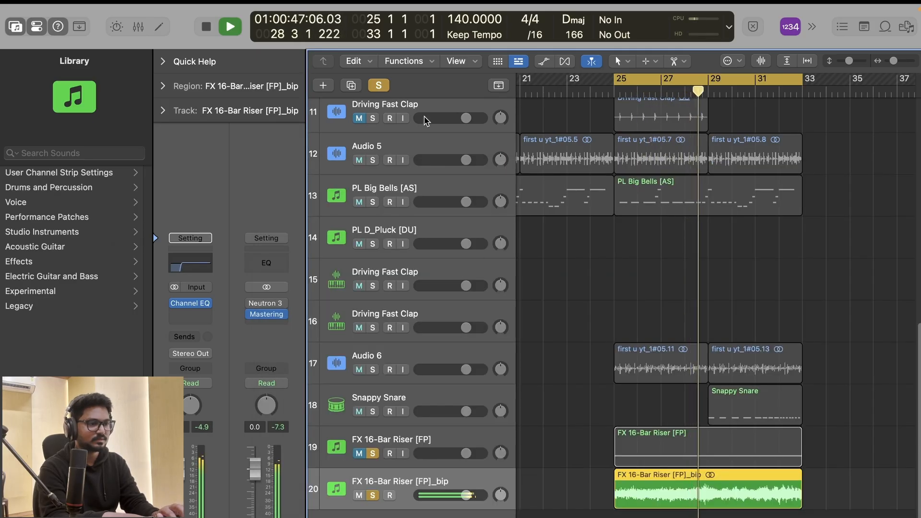
key("space")
left_click(378, 85)
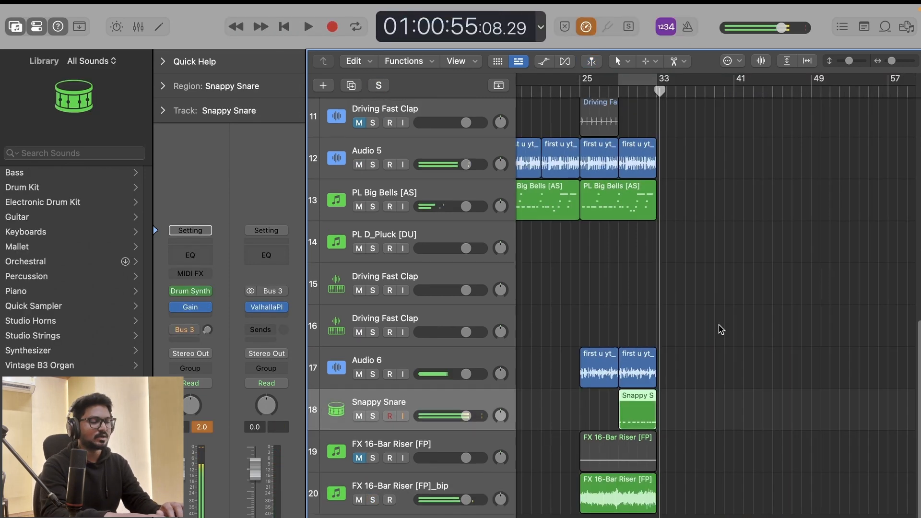
Locate the spare recording on Audio 6 past bar 93 and audition the short sound around bar 111.
scroll(720, 327, "right", 10)
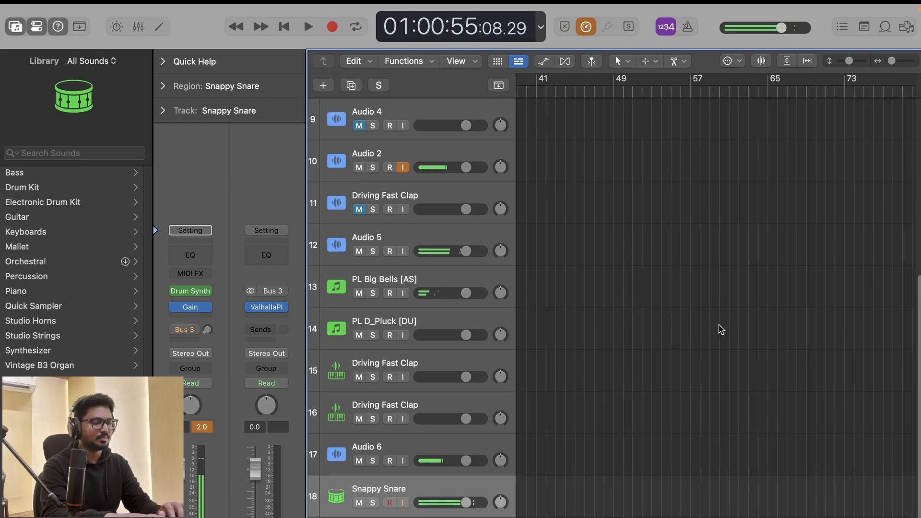
scroll(720, 330, "up", 3)
scroll(748, 307, "left", 5)
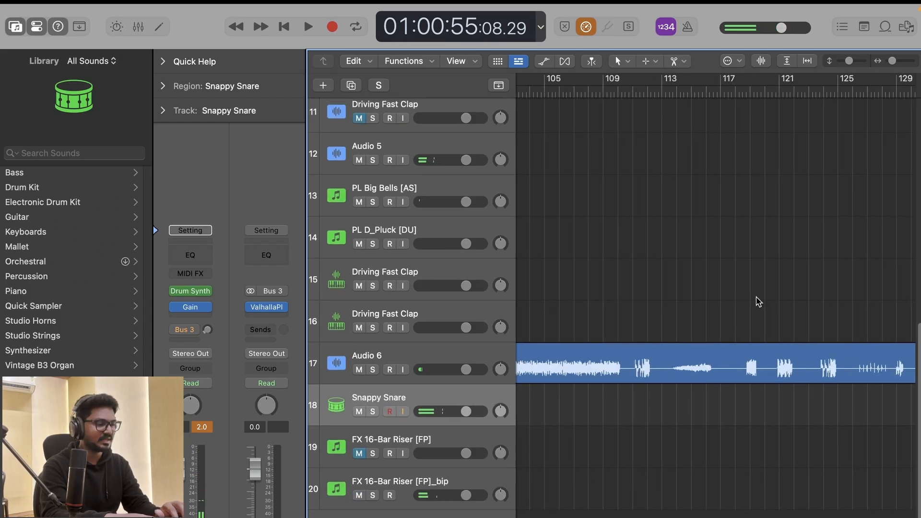
left_click(781, 91)
key("space")
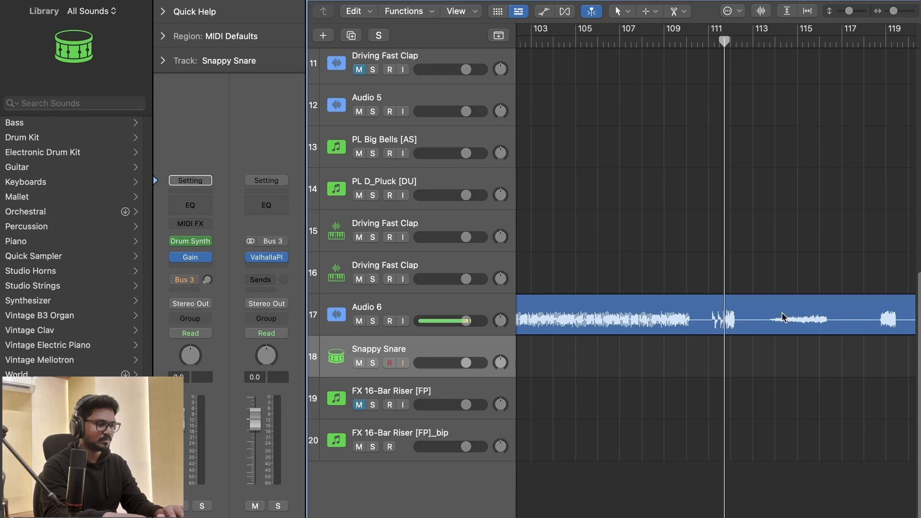
Split the short sound at about bars 111 to 112 out of the Audio 6 recording and move it to a new audio track below the bounced riser.
scroll(783, 317, "up", 3)
double_click(650, 314, "super")
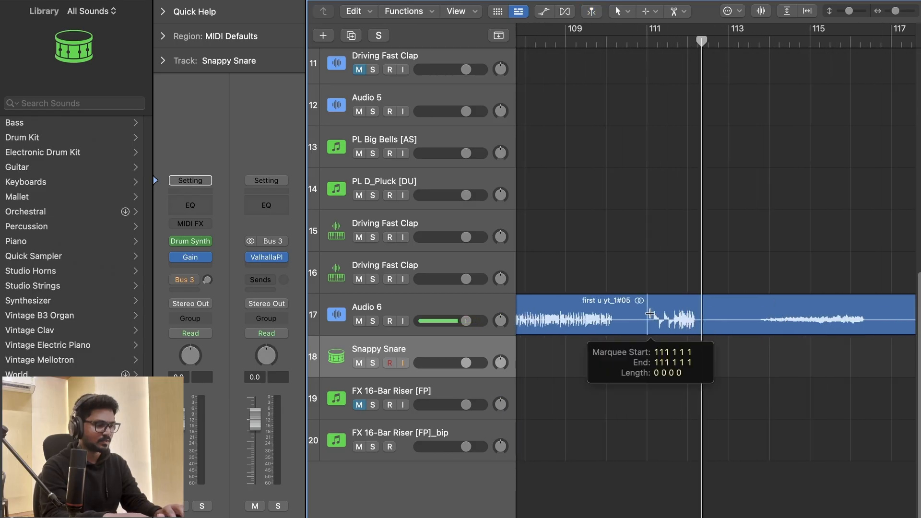
left_click(700, 323)
scroll(701, 323, "down", 5)
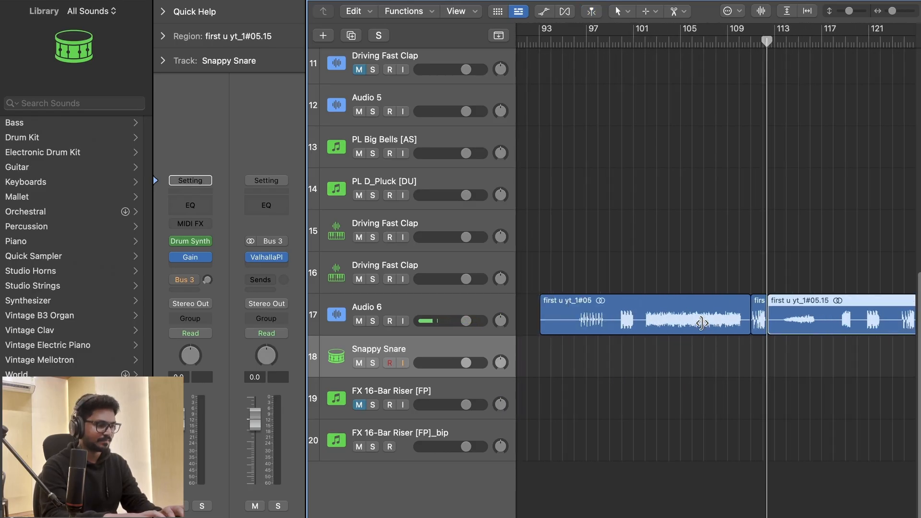
left_click_drag(859, 328, 534, 464)
scroll(535, 467, "left", 3)
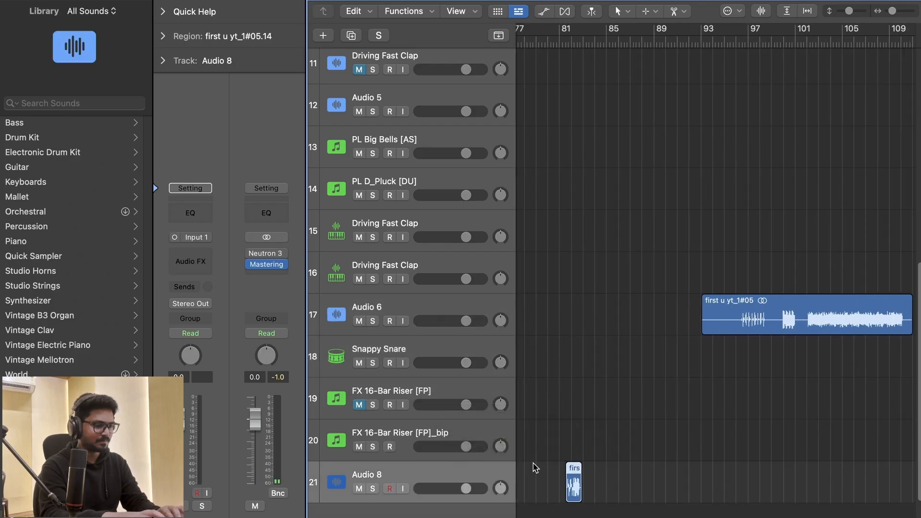
Set the playhead at bar 33 and move the Audio 8 snippet from bar 81 back to the end of the build-up.
scroll(535, 467, "up", 3)
scroll(535, 468, "down", 5)
scroll(535, 468, "left", 8)
scroll(535, 467, "up", 3)
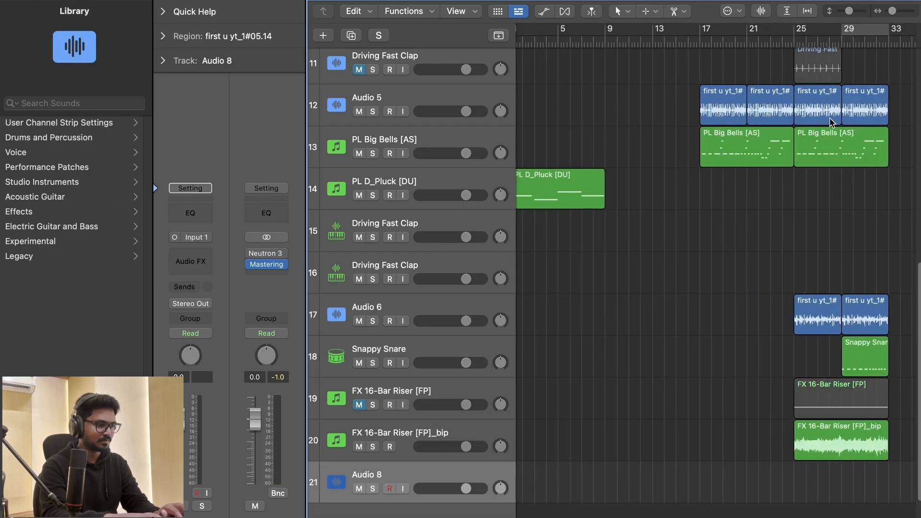
left_click(878, 43)
scroll(796, 257, "right", 3)
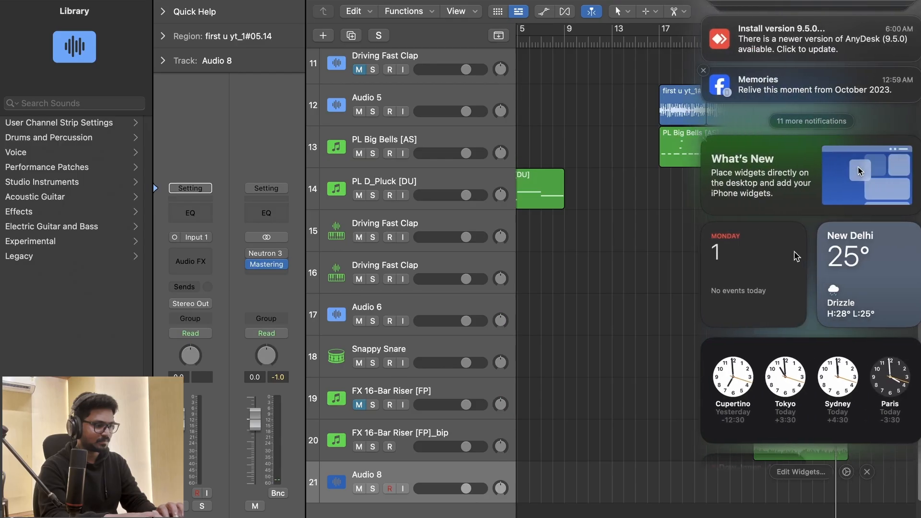
scroll(796, 256, "left", 3)
scroll(750, 289, "right", 2)
scroll(749, 289, "right", 5)
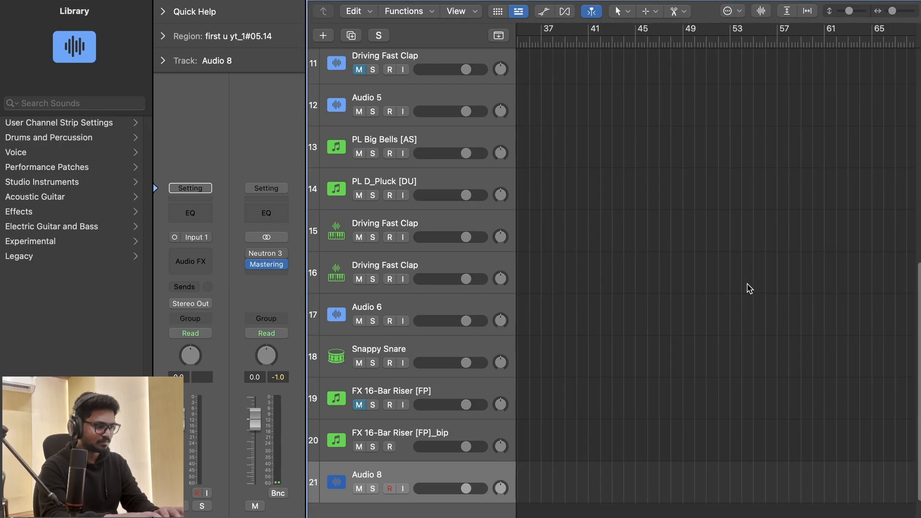
scroll(749, 289, "down", 4)
scroll(750, 419, "down", 3)
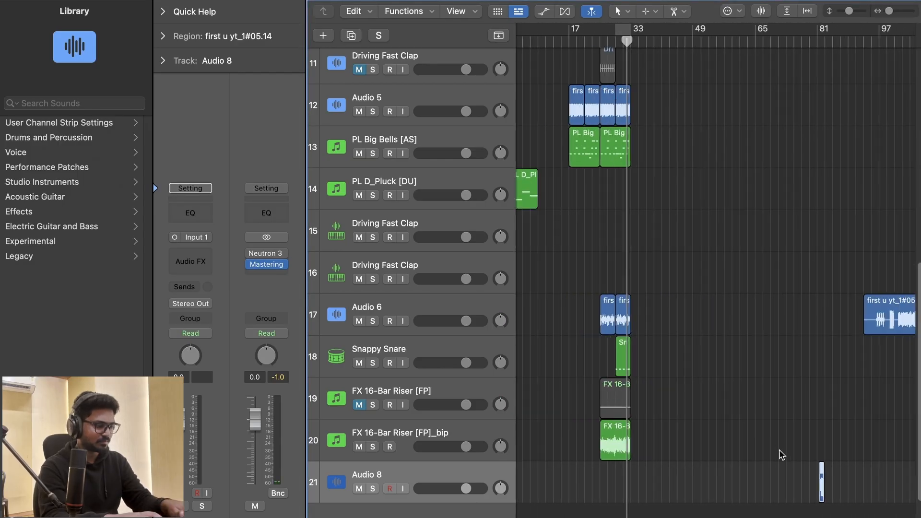
scroll(681, 466, "up", 5)
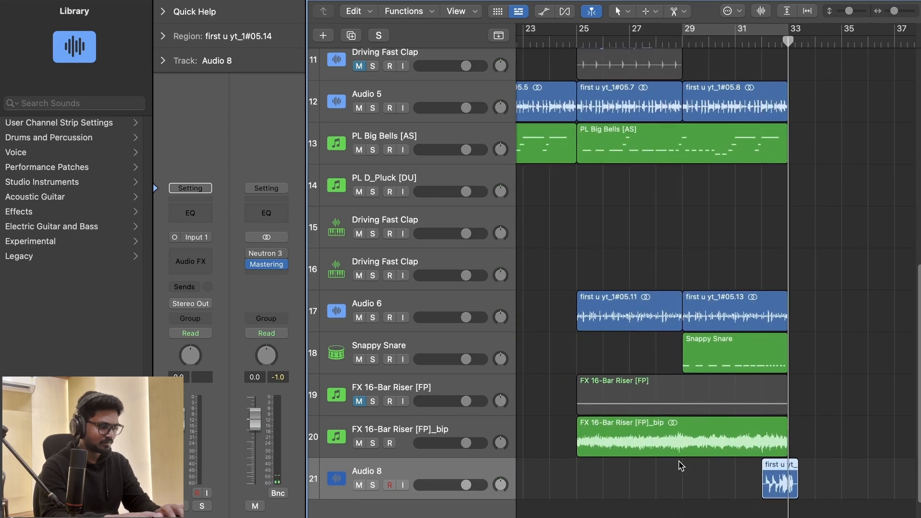
Fine-align the Audio 8 snippet so its first hit lands on bar 33.
scroll(731, 516, "up", 3)
mouse_move(721, 489)
left_mouse_down()
mouse_move(757, 493)
mouse_move(729, 482)
mouse_move(663, 495)
mouse_move(719, 492)
mouse_move(706, 490)
left_mouse_up()
scroll(757, 493, "up", 4)
key("super+Right")
key("super+Right")
key("super+Right")
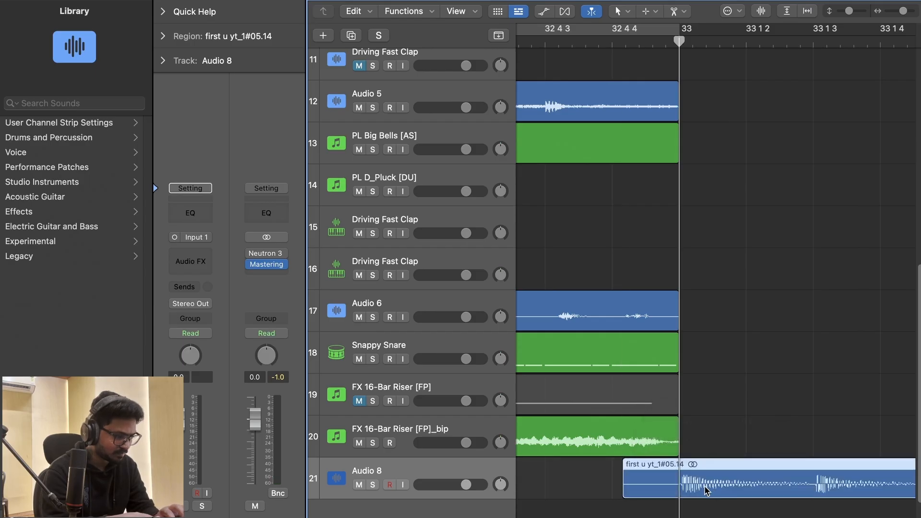
Split the Audio 8 snippet at bar 33 and delete the silent part before it.
key("super+t")
left_click(667, 482)
key("Delete")
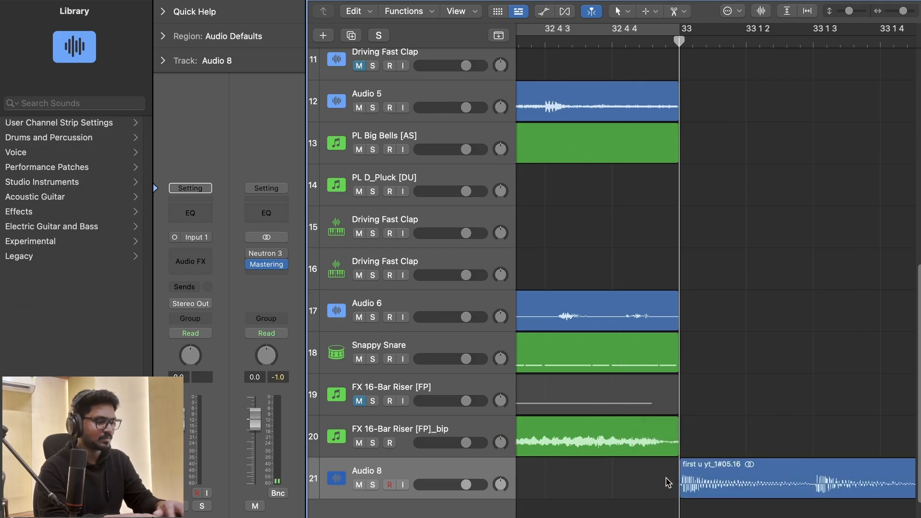
Place the playhead at bar 31, ahead of the transition into the Audio 8 snippet.
key("super+Left")
key("super+Left")
key("super+Left")
key("super+Left")
key("super+Left")
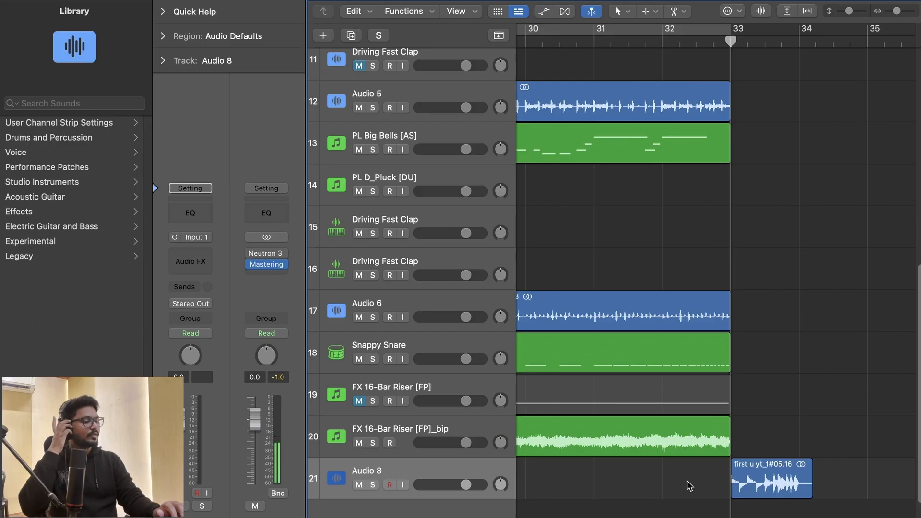
scroll(609, 132, "left", 2)
left_click(636, 43)
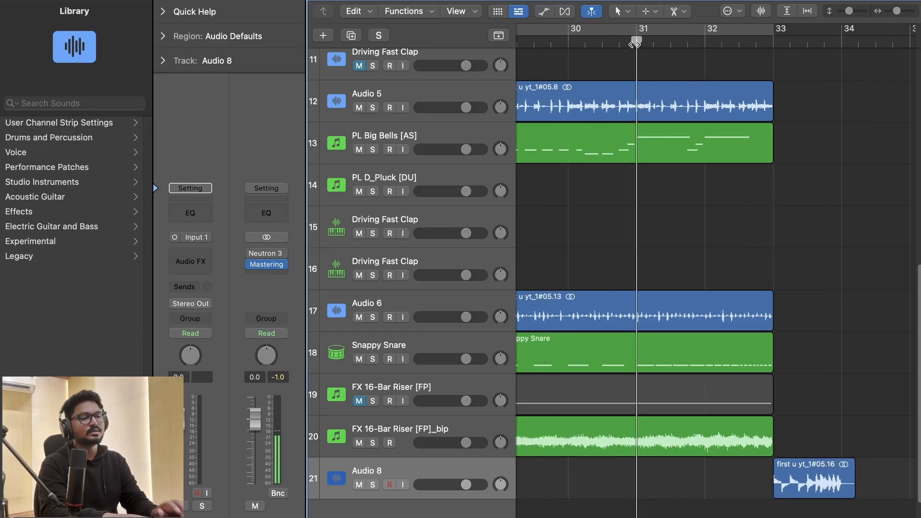
scroll(636, 44, "left", 1)
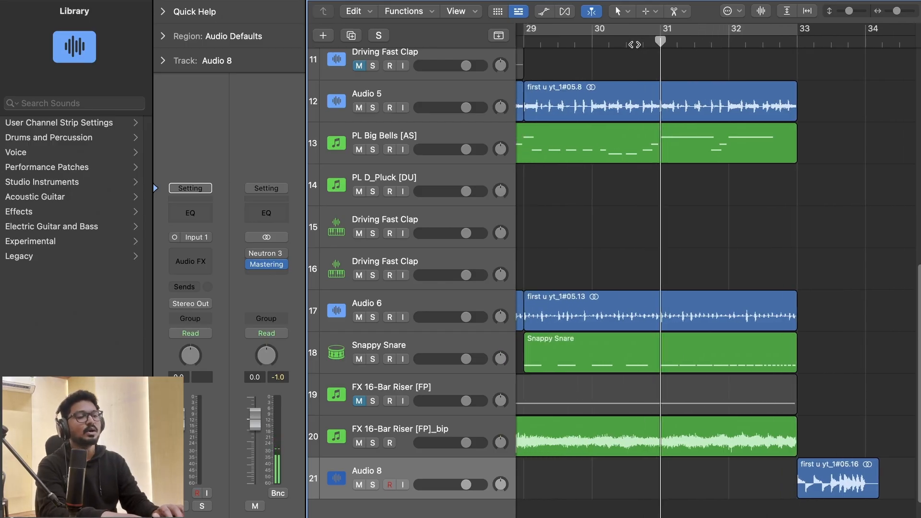
Hide the inspector and play the build-up from bar 31 through the snippet at bar 33.
left_click(91, 1)
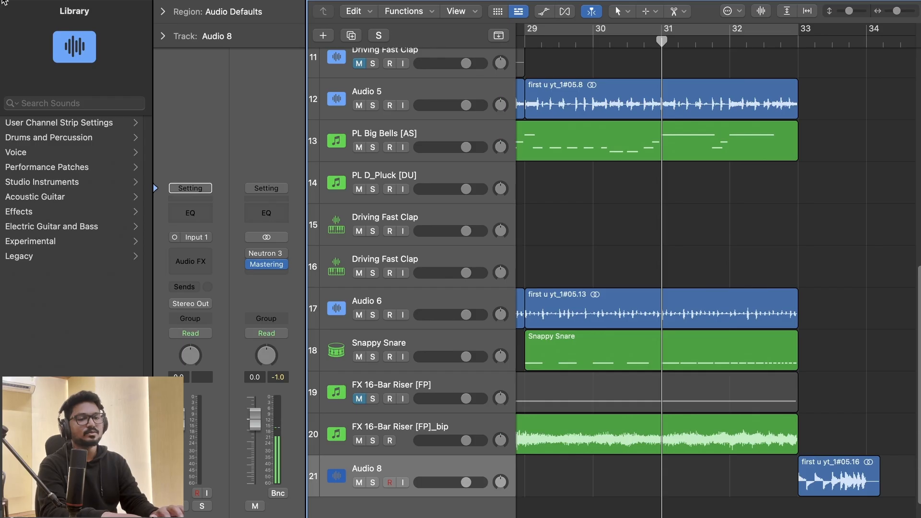
key("i")
scroll(575, 197, "up", 1)
scroll(575, 197, "down", 1)
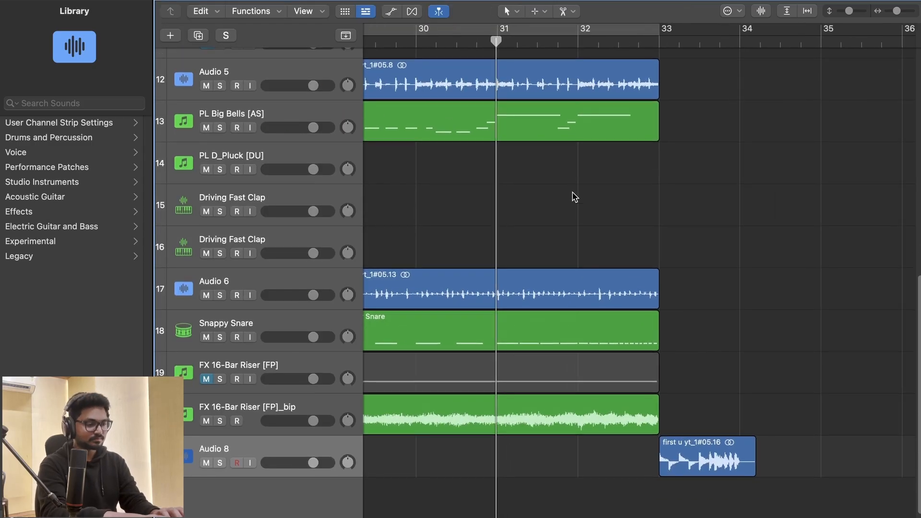
key("space")
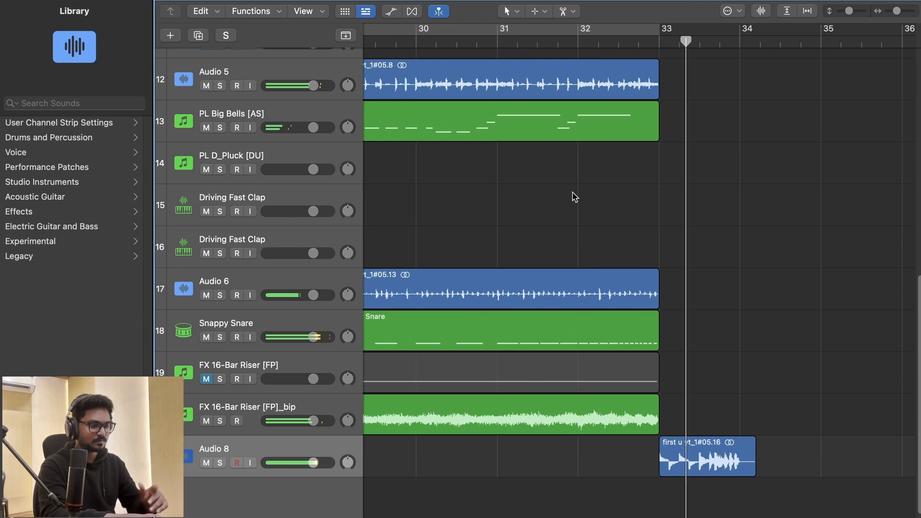
key("space")
Split the Audio 8 snippet at bar 34 and remove the leftover tail so it fills exactly one bar.
scroll(574, 196, "up", 3)
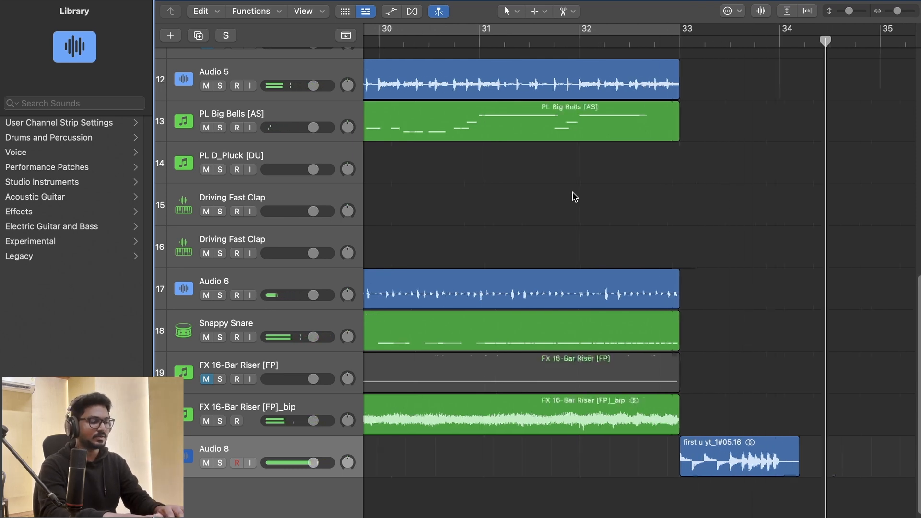
scroll(692, 295, "right", 2)
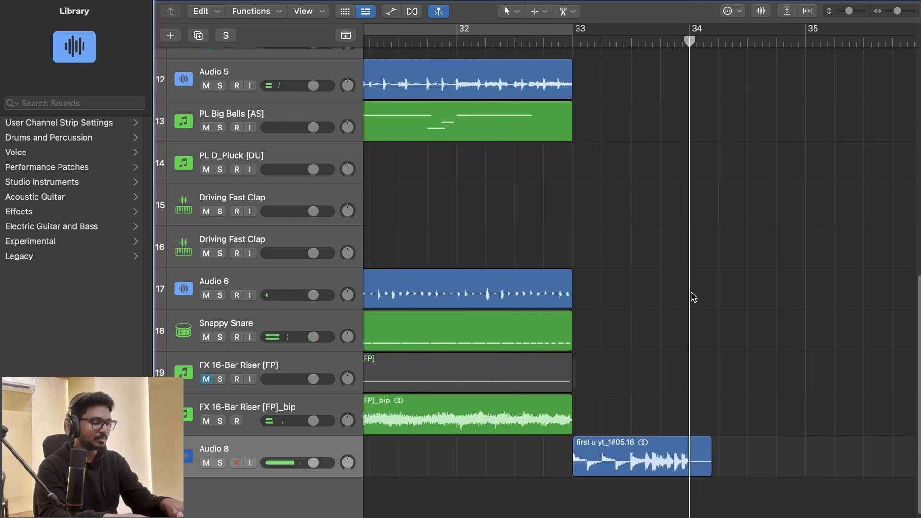
left_click(657, 465)
key("super+t")
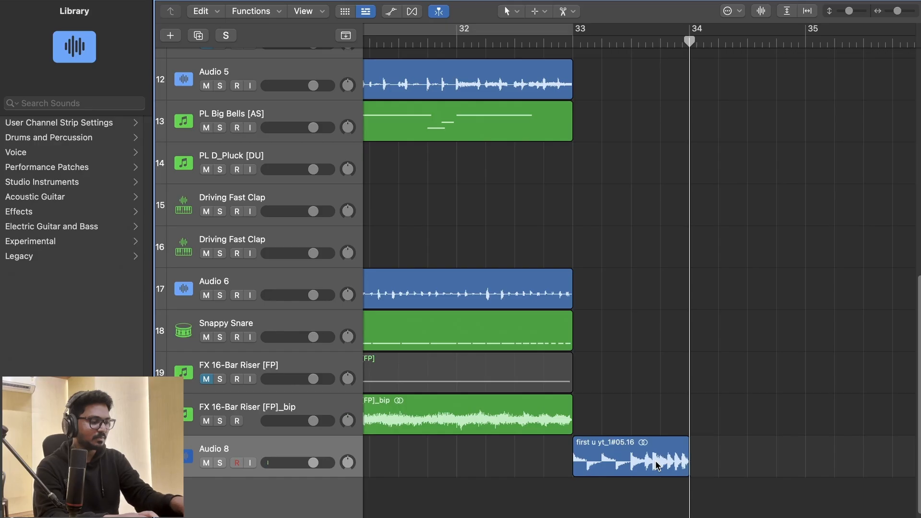
Hide the sound library to widen the arrangement area.
scroll(658, 466, "left", 3)
scroll(657, 466, "down", 5)
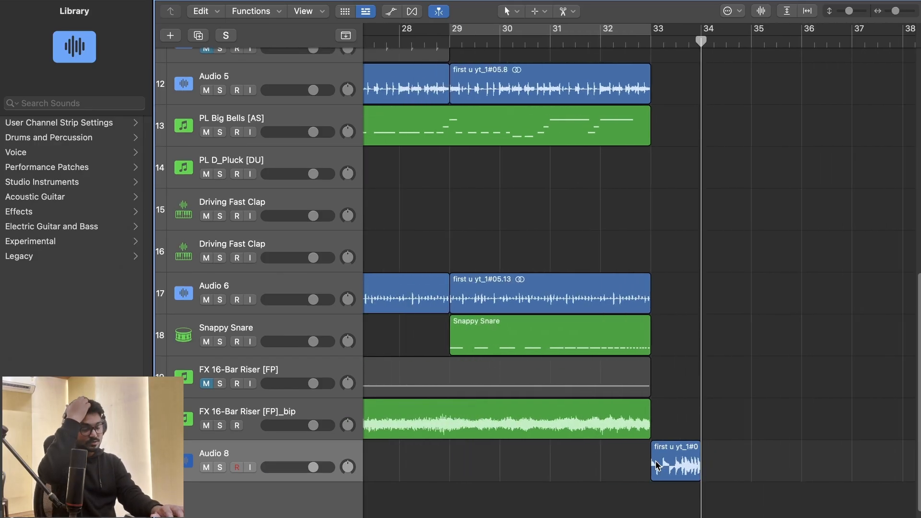
scroll(658, 465, "down", 3)
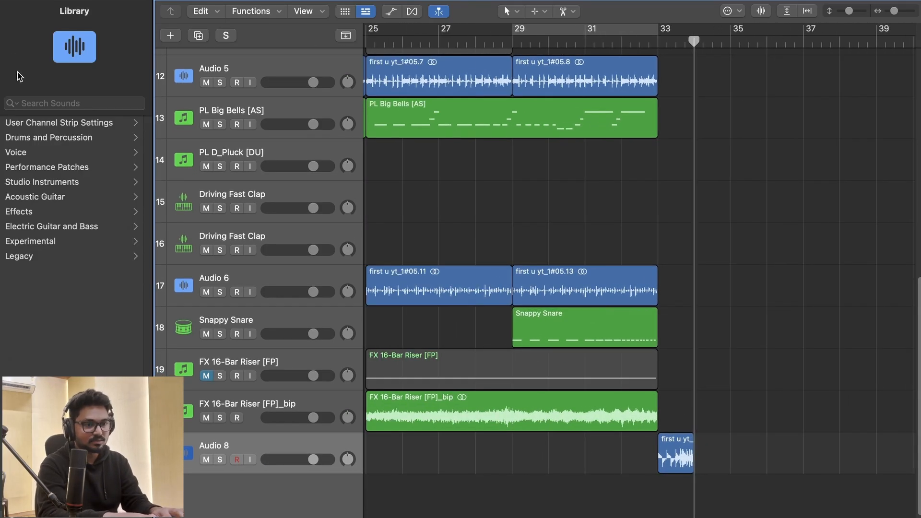
key("y")
scroll(483, 257, "down", 6)
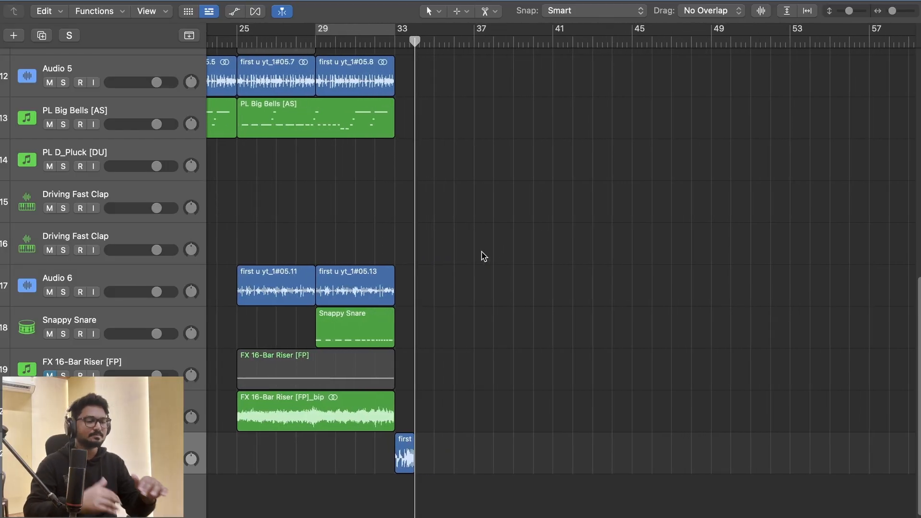
Split the bounced riser region at bar 32 beat 4.
scroll(483, 257, "right", 15)
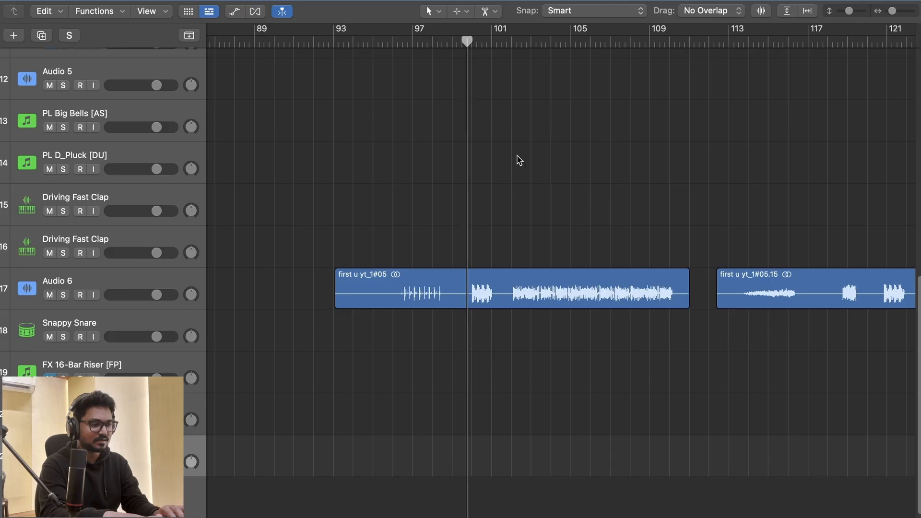
scroll(532, 274, "up", 5)
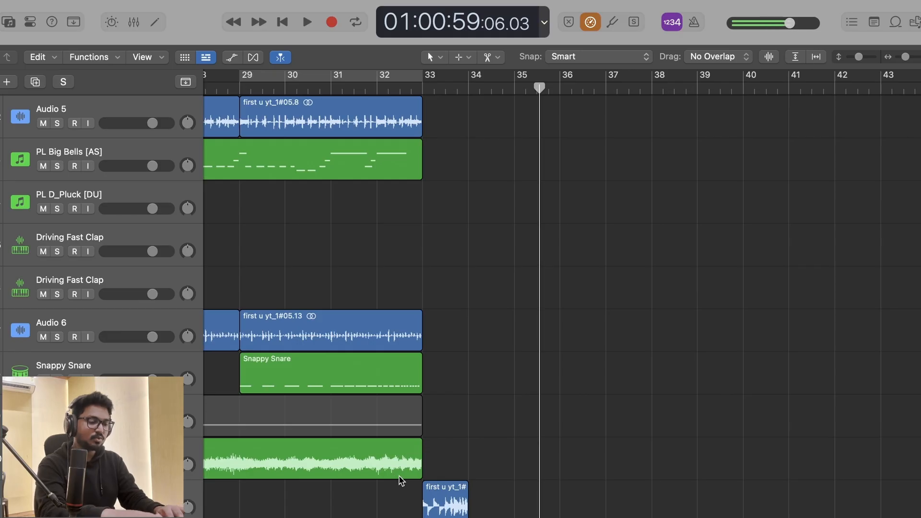
right_click(411, 465)
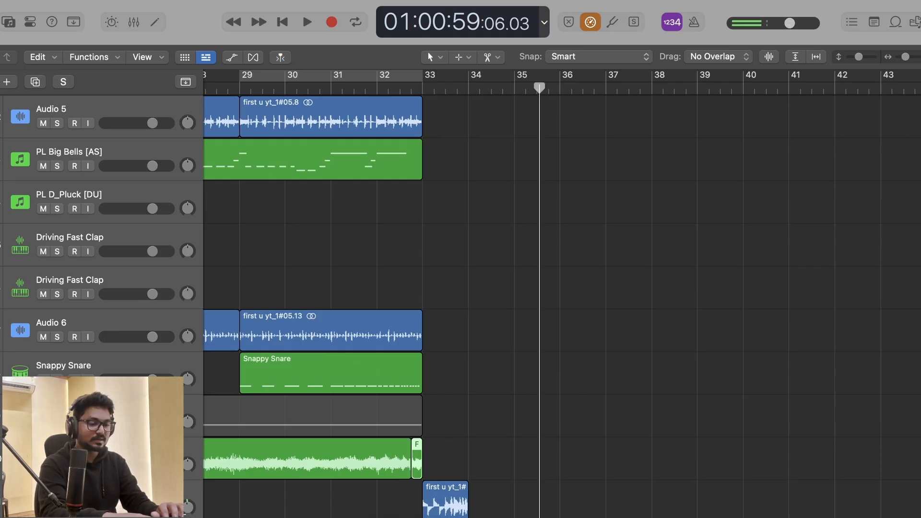
Find the spare recording on Audio 6 past bar 137 and audition the short sound at its start.
scroll(561, 308, "down", 10)
scroll(561, 307, "right", 15)
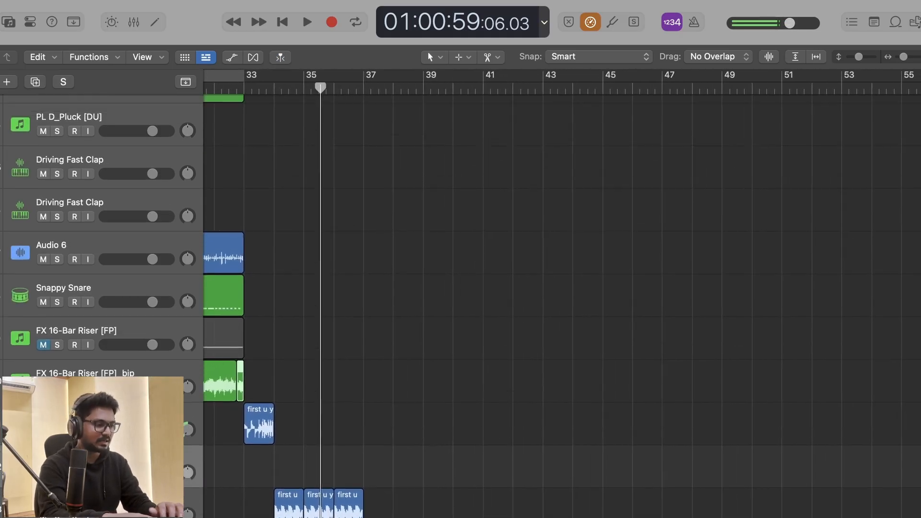
scroll(804, 370, "down", 5)
scroll(804, 369, "right", 20)
key("space")
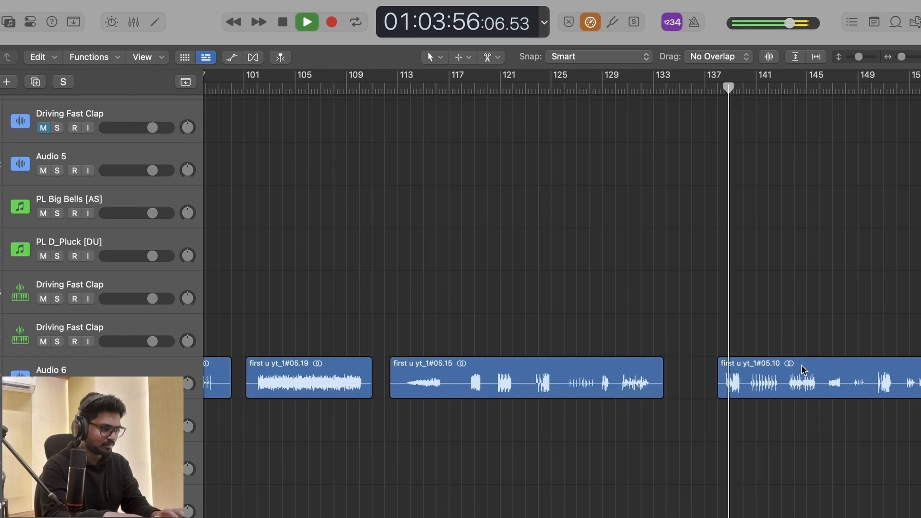
key("space")
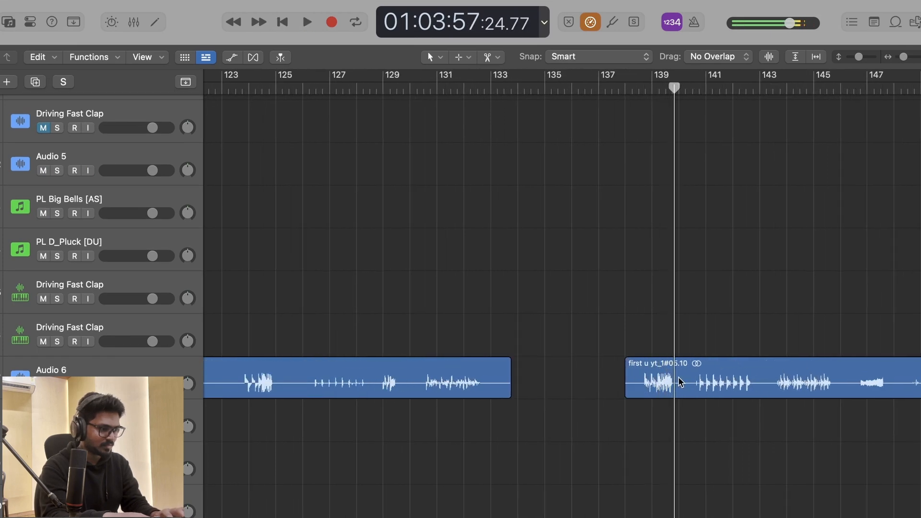
Split off the short sound at about bars 138 to 140 of the Audio 6 recording and move it to the empty track below Audio 8.
right_click(678, 379)
left_click_drag(641, 386, 702, 445)
scroll(703, 448, "left", 15)
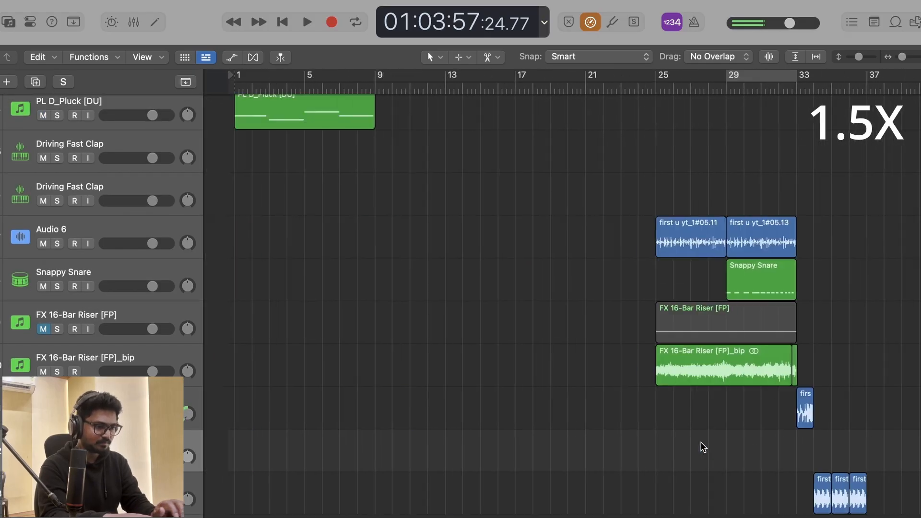
Position the newly cut snippet so its first hit lines up with bar 33, under the Audio 8 snippet.
left_click(763, 114)
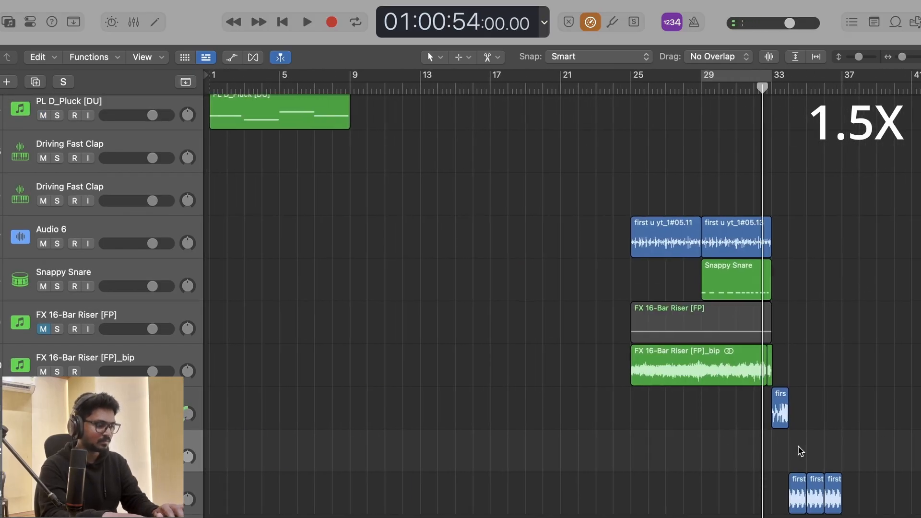
key("super+Left")
key("super+Left")
key("super+Right")
key("super+Right")
key("super+Right")
key("super+Right")
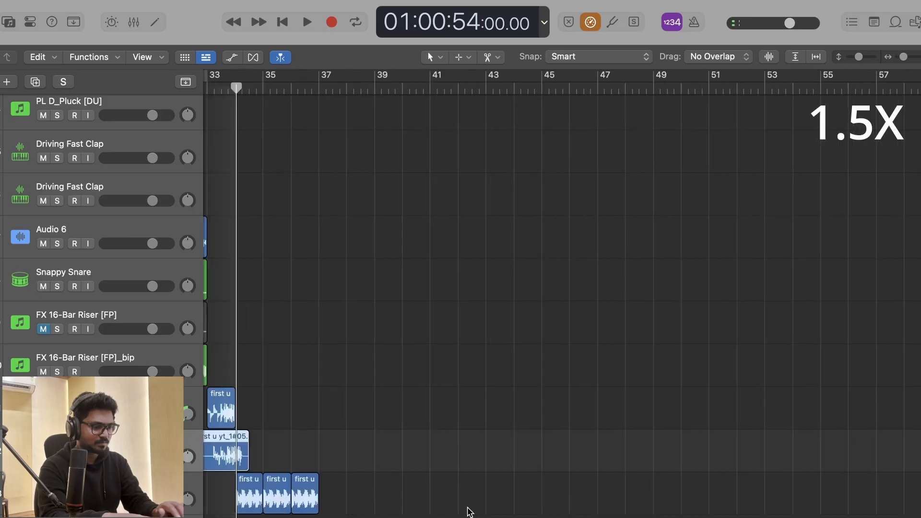
scroll(468, 509, "up", 2)
left_click_drag(518, 451, 457, 448)
scroll(491, 447, "up", 7)
Play the two layered snippets from just before bar 33 to past bar 34.
key("space")
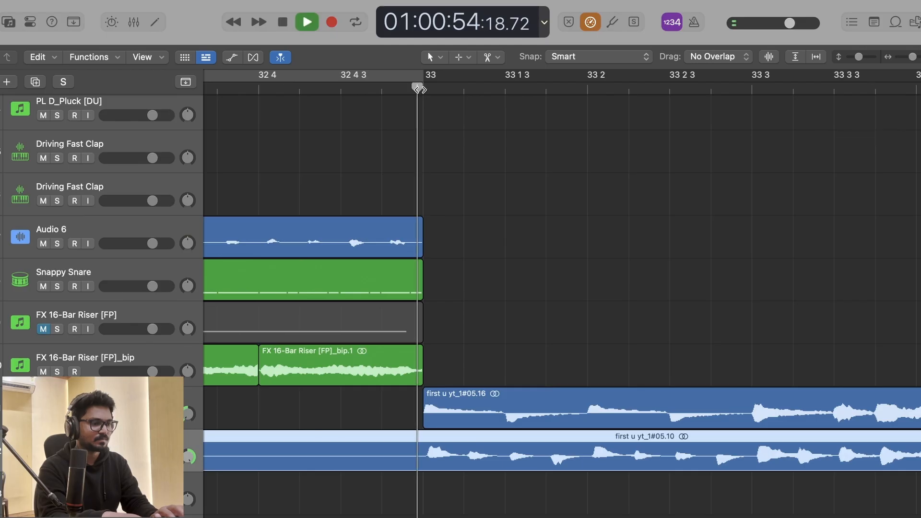
scroll(457, 325, "down", 5)
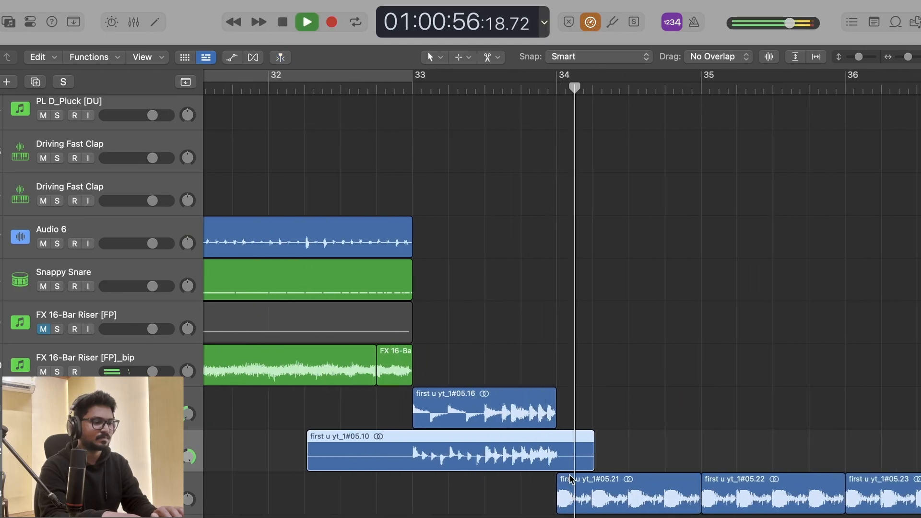
scroll(569, 478, "up", 4)
scroll(571, 479, "down", 4)
key("space")
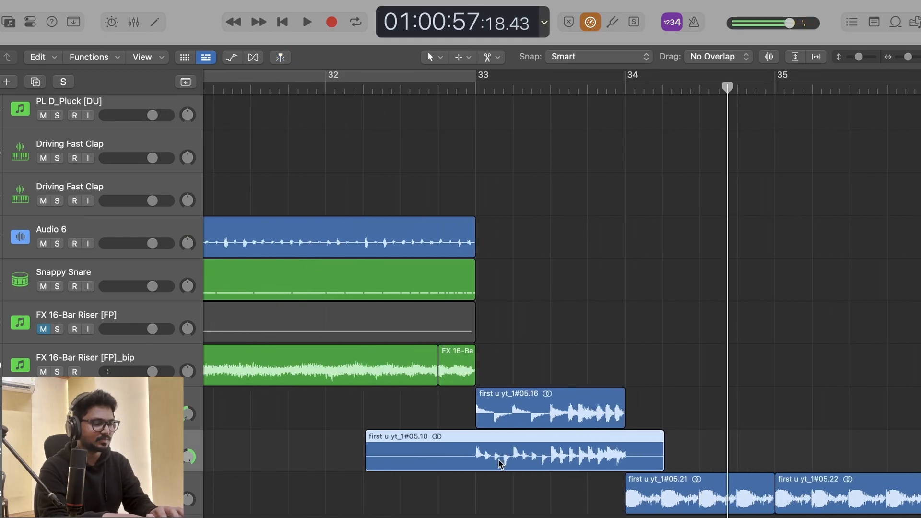
scroll(499, 463, "up", 3)
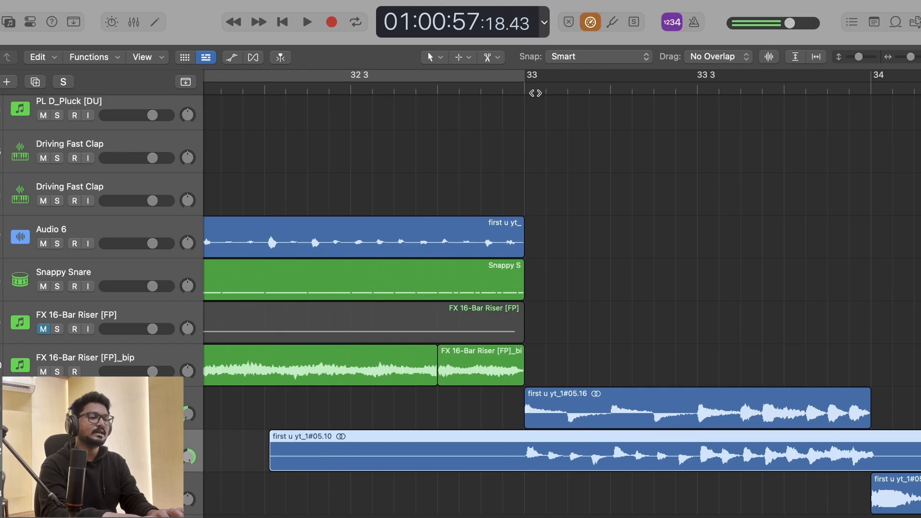
Split the snippet on the track below Audio 8 at bar 33 and delete the part before it.
left_click(532, 91)
scroll(576, 442, "up", 3)
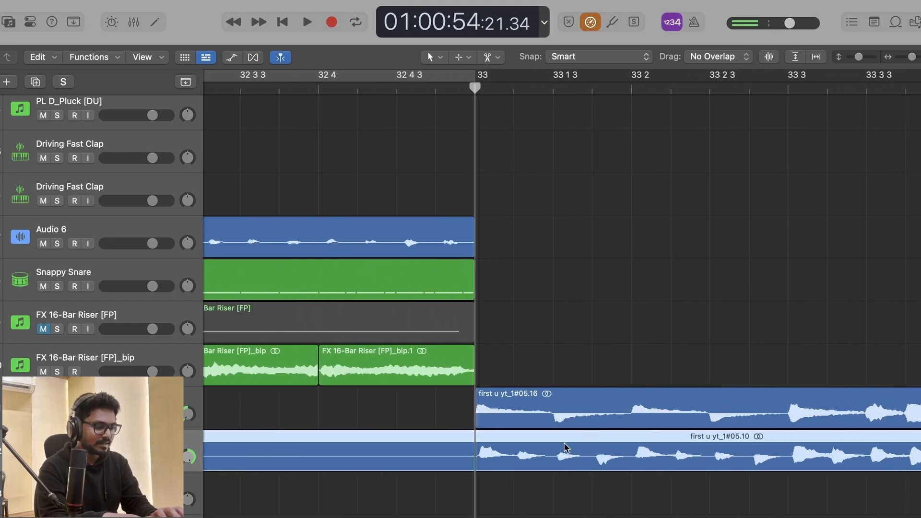
left_click(564, 448)
scroll(486, 467, "up", 3)
left_click(487, 464)
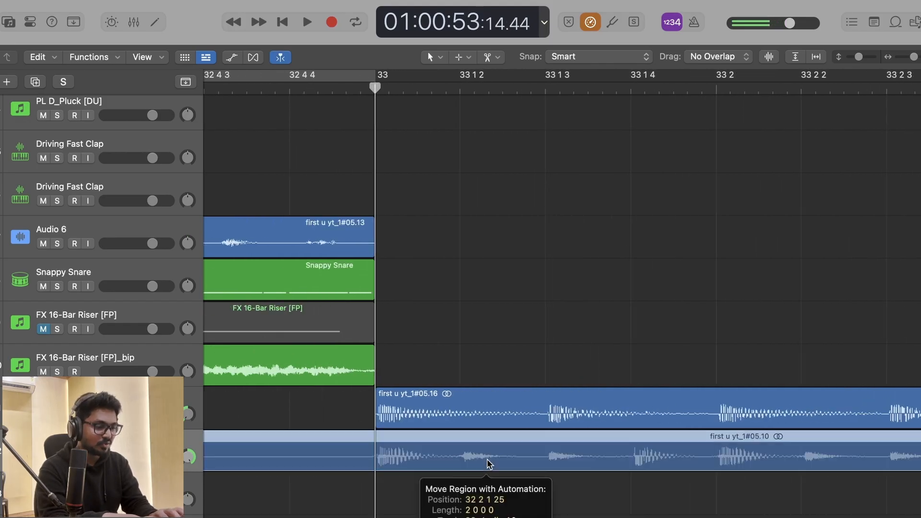
key("super+t")
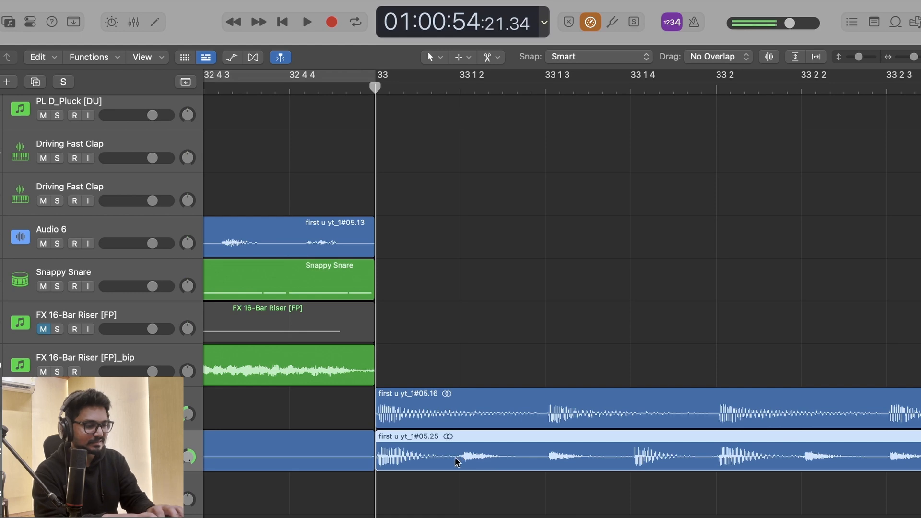
left_click(338, 454)
key("Delete")
Split the same snippet at bar 34 and delete its leftover tail, making it exactly one bar long.
scroll(461, 428, "down", 4)
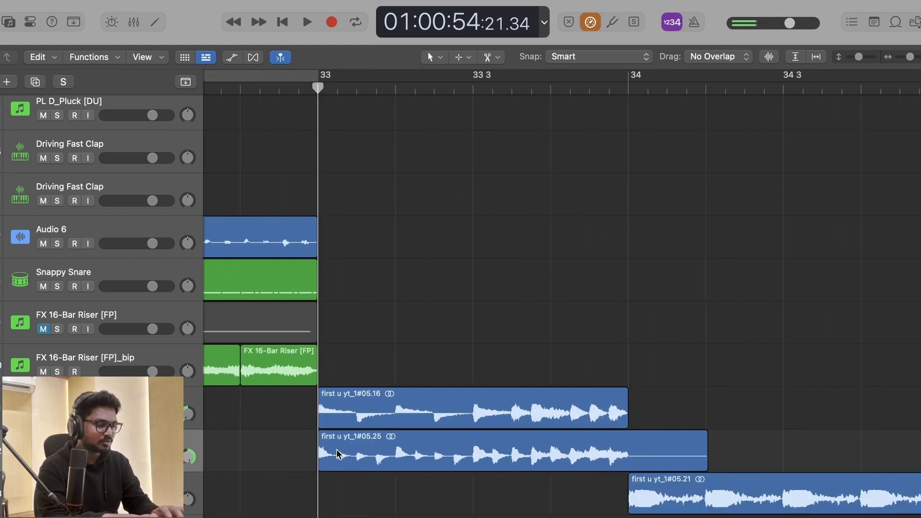
key("period")
key("period")
key("comma")
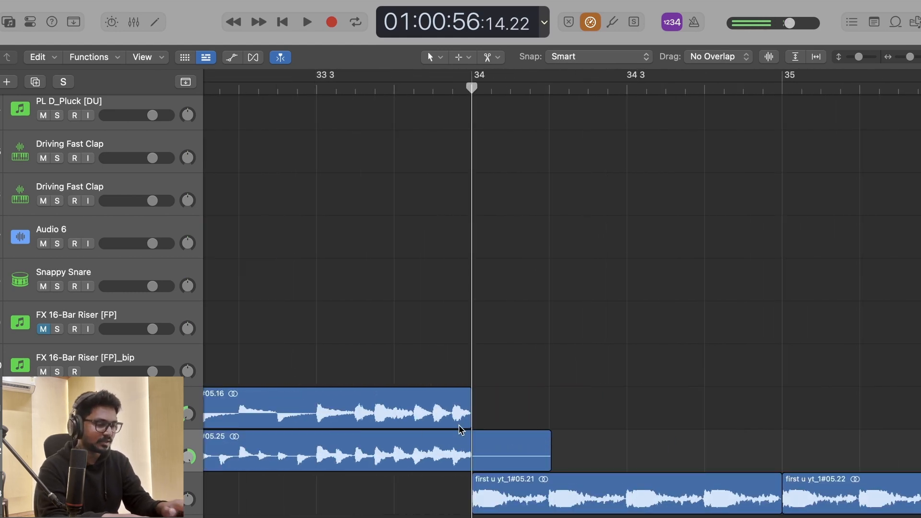
left_click(447, 447)
key("super+t")
key("Delete")
Play the build-up and the layered one-bar fill from bar 25 to past bar 35.
scroll(448, 447, "left", 6)
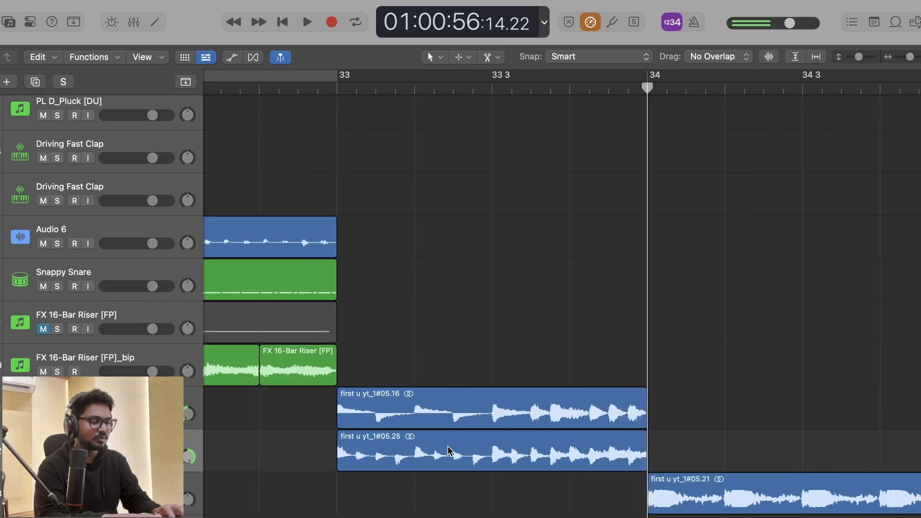
scroll(448, 447, "down", 5)
scroll(448, 451, "left", 5)
scroll(472, 196, "left", 8)
scroll(473, 196, "down", 4)
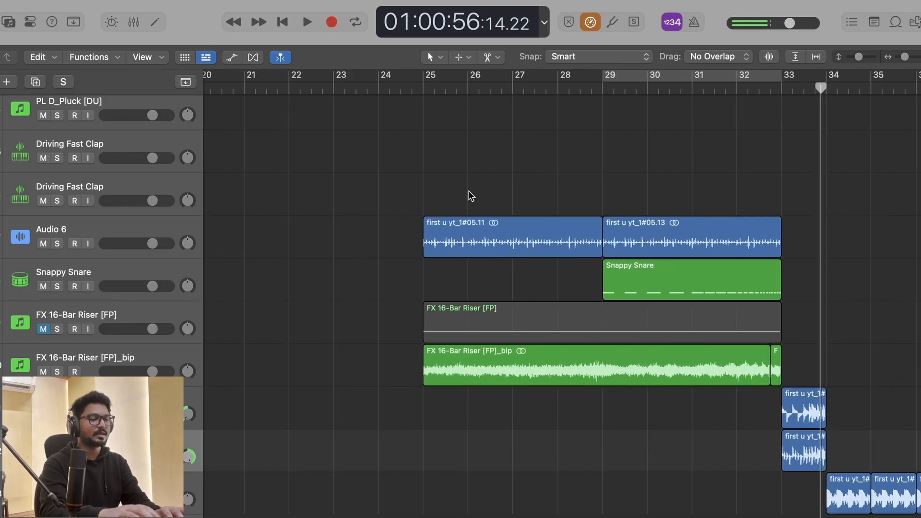
left_click(435, 90)
key("space")
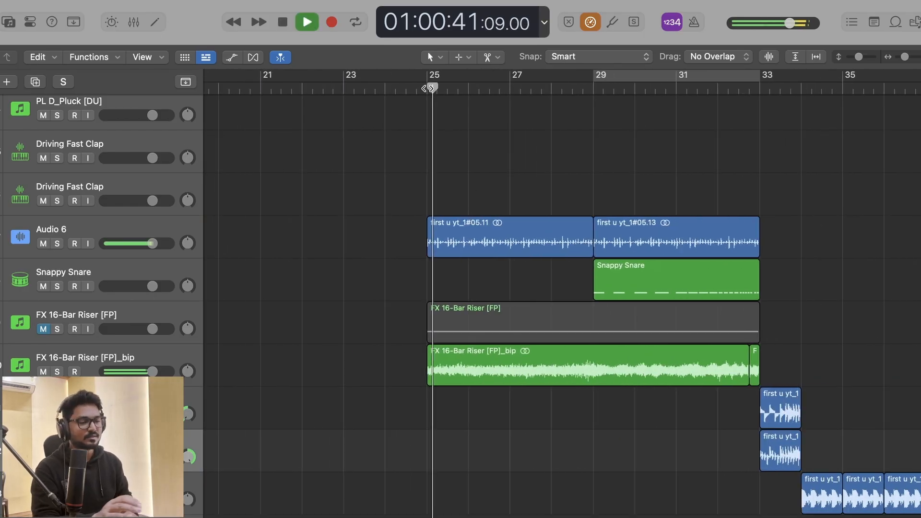
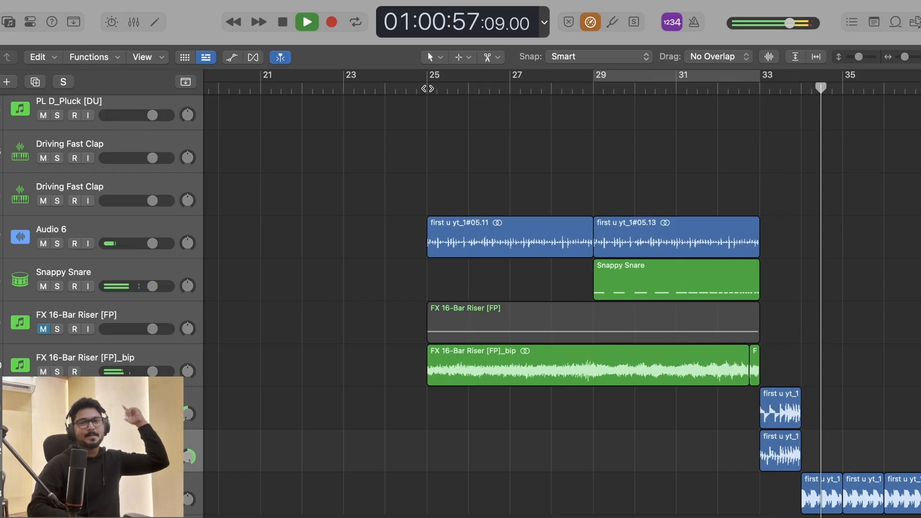
key("space")
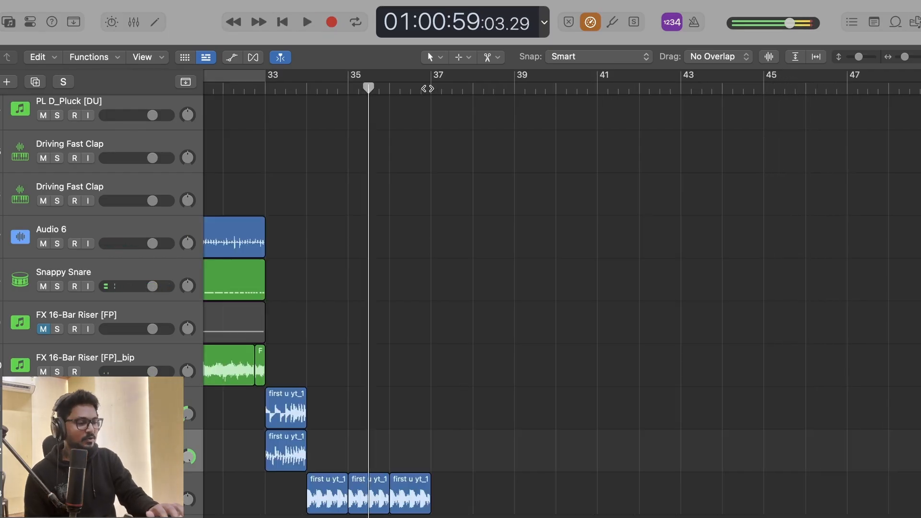
Repeat the three one-bar snippets at bars 34 to 37 twice so they run to bar 43.
scroll(691, 483, "left", 2)
left_click_drag(563, 486, 453, 498)
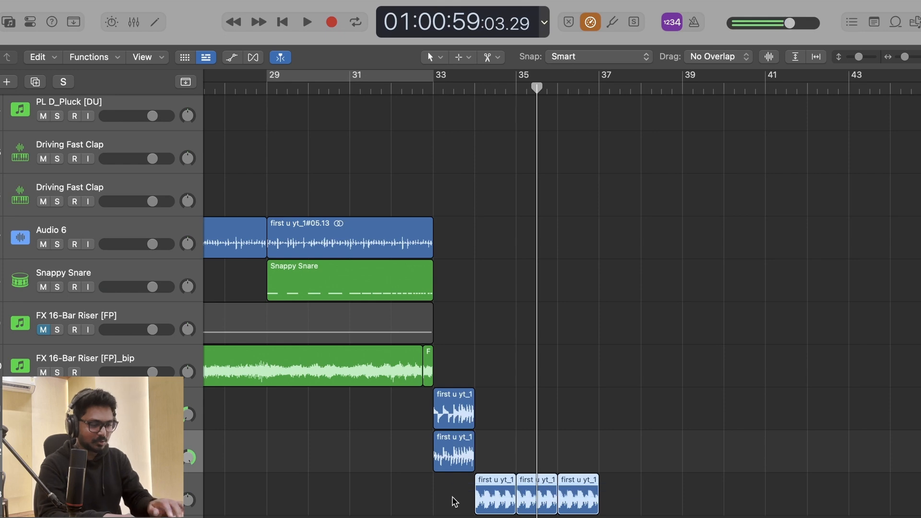
key("super+r")
key("super+r")
scroll(452, 498, "left", 5)
scroll(453, 498, "down", 5)
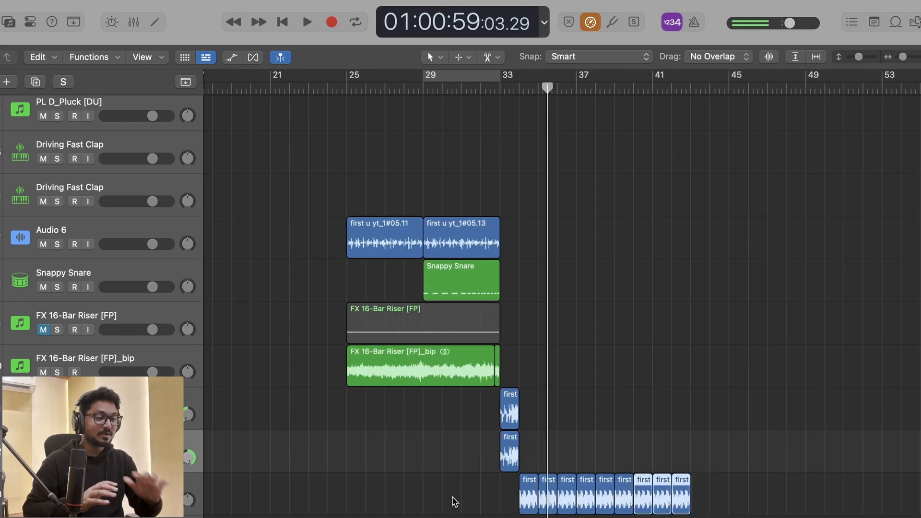
Copy the eight-bar guitar, PD Circling Orch, PD Defiant, Analog Swell and piano parts from the earlier sections to bar 34.
scroll(454, 501, "up", 10)
scroll(455, 501, "left", 5)
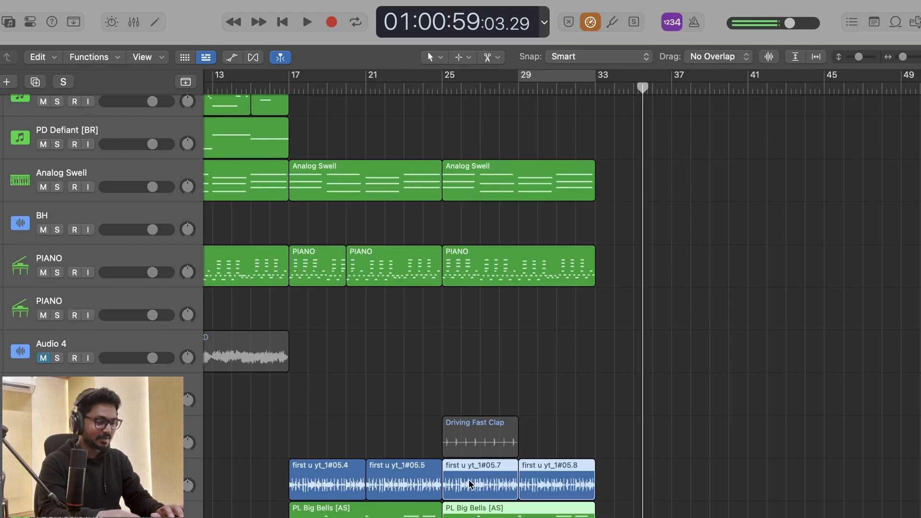
scroll(470, 485, "up", 3)
scroll(646, 426, "down", 4)
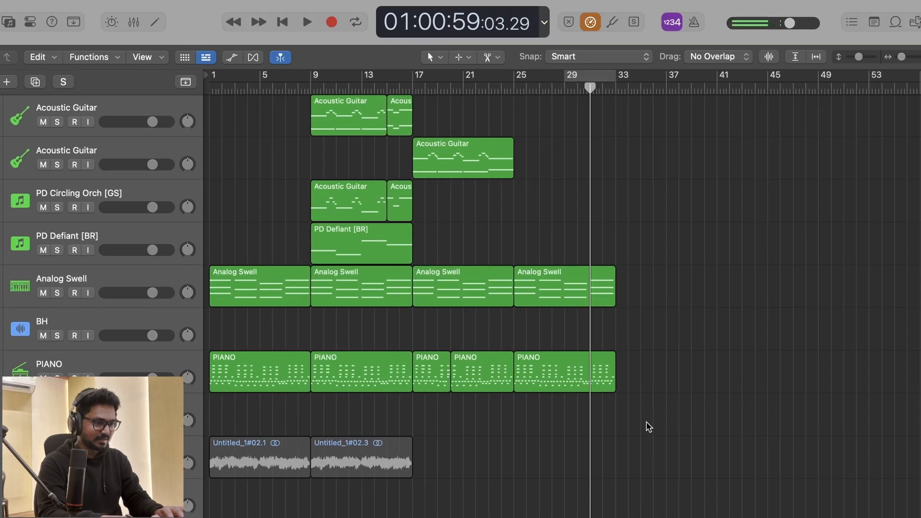
left_click_drag(355, 407, 371, 104)
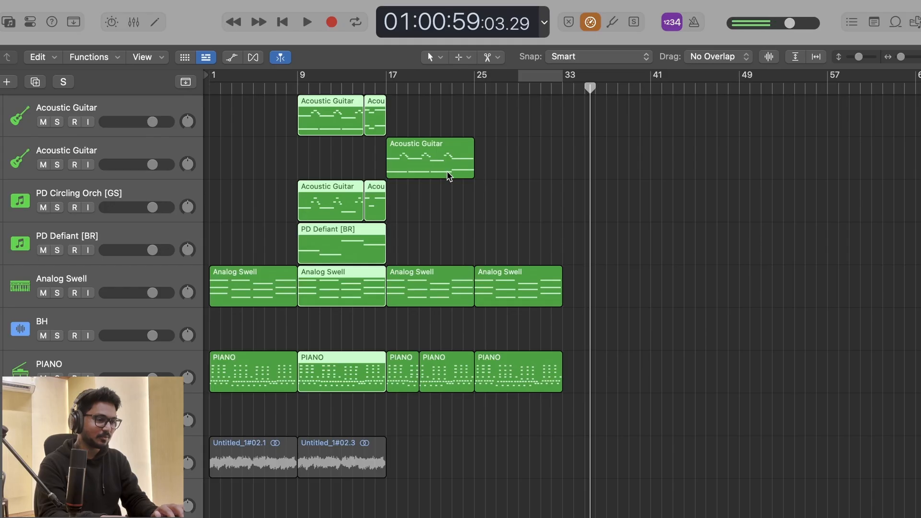
scroll(449, 177, "down", 1)
scroll(444, 142, "right", 2)
scroll(443, 142, "down", 1)
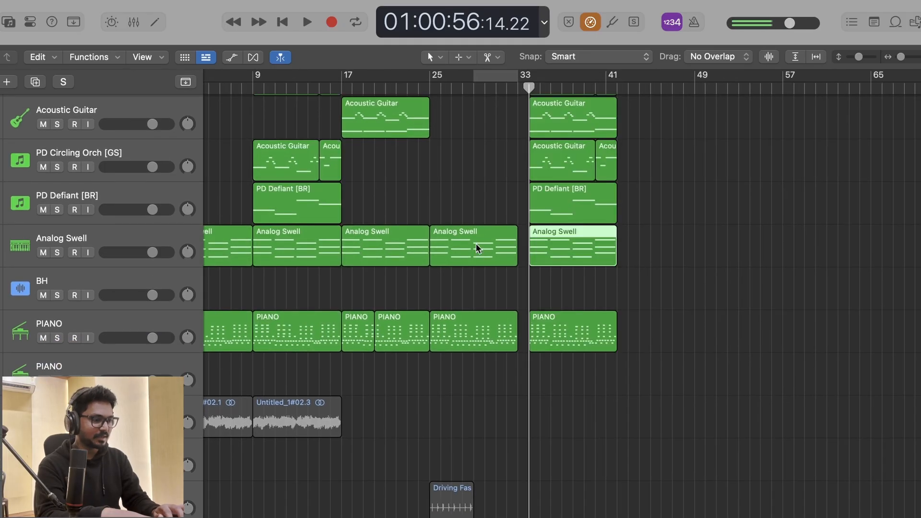
Play the arrangement from about bar 31 to bar 42 and review the tracks through the fill and the new section.
left_click(501, 88)
key("space")
scroll(616, 302, "down", 4)
key("super+Right")
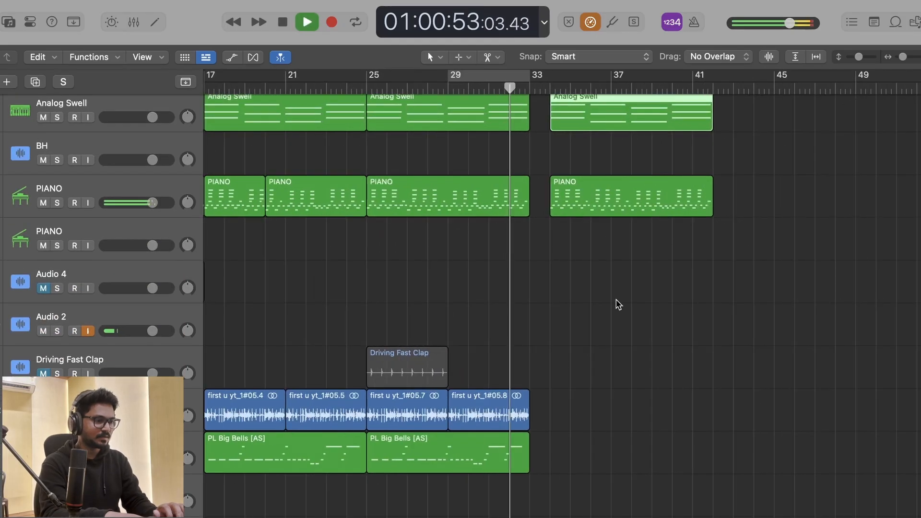
scroll(616, 301, "down", 4)
scroll(618, 305, "down", 5)
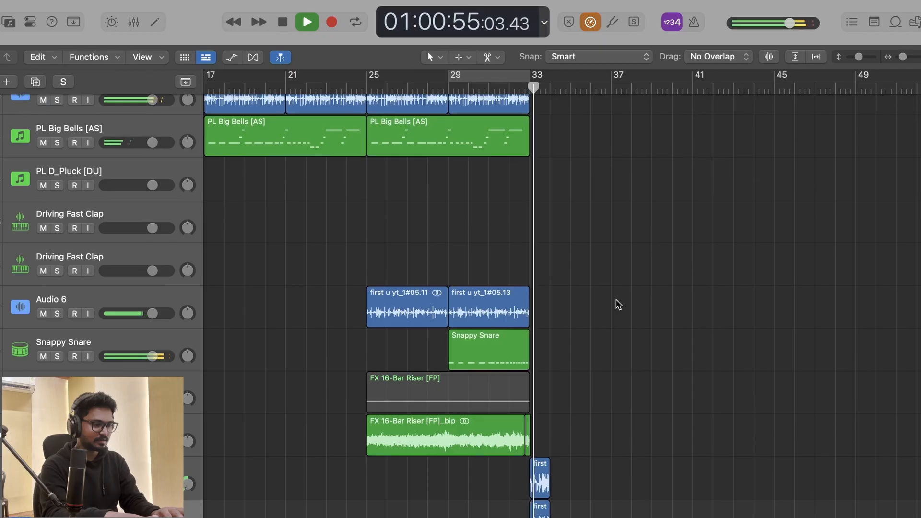
key("super+Right")
scroll(618, 304, "up", 10)
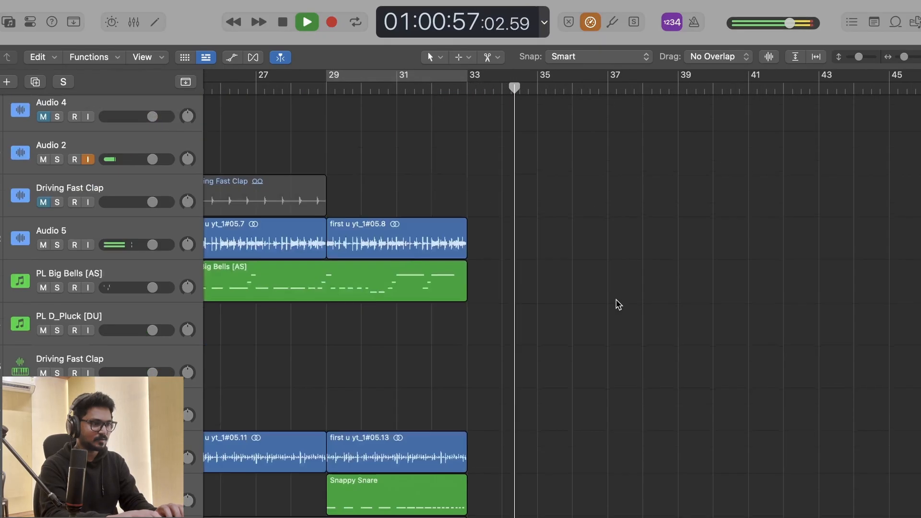
scroll(619, 304, "up", 2)
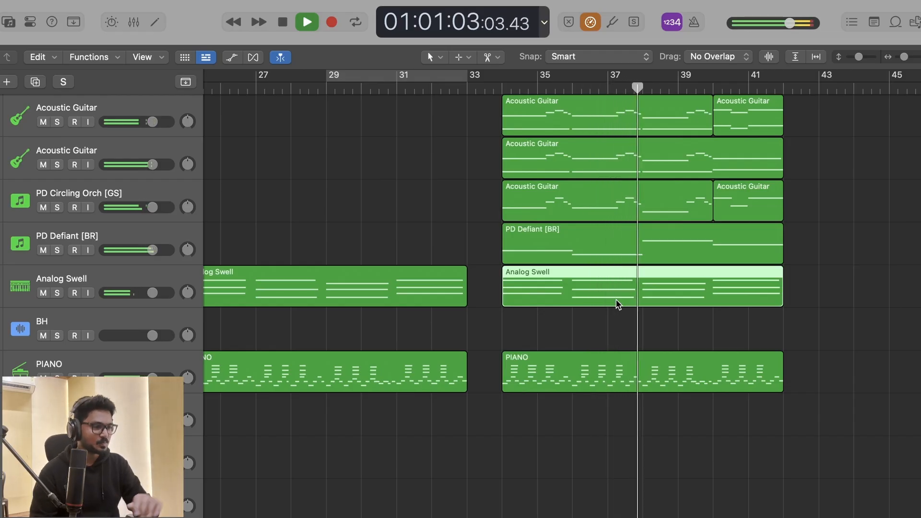
scroll(618, 304, "down", 2)
scroll(618, 304, "down", 8)
scroll(619, 305, "up", 10)
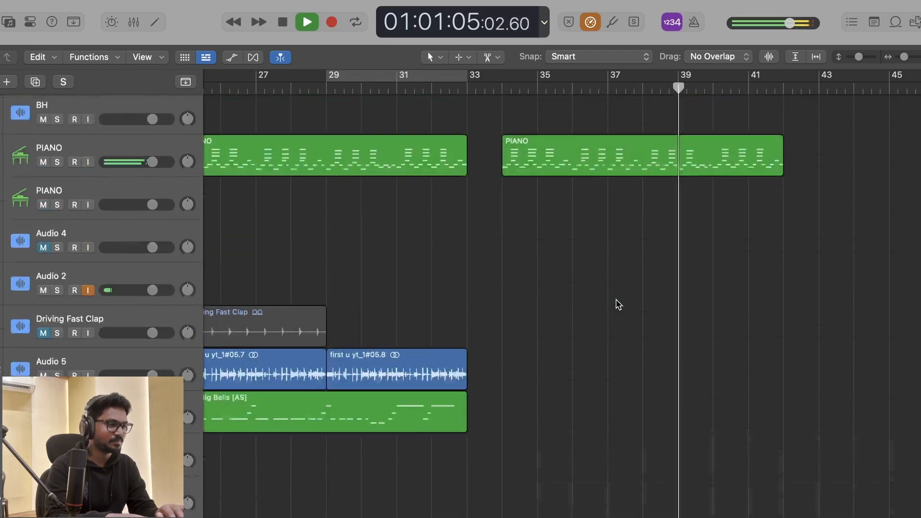
scroll(617, 304, "down", 3)
scroll(617, 305, "up", 3)
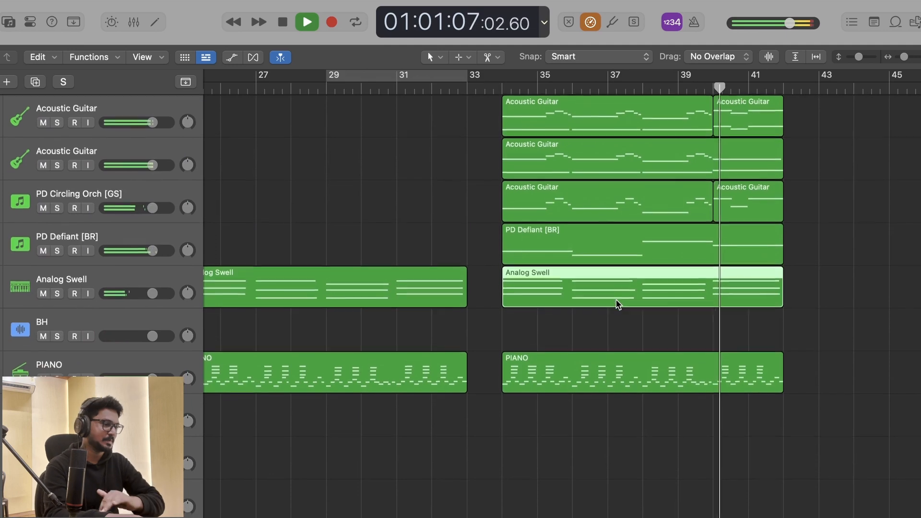
scroll(618, 304, "down", 1)
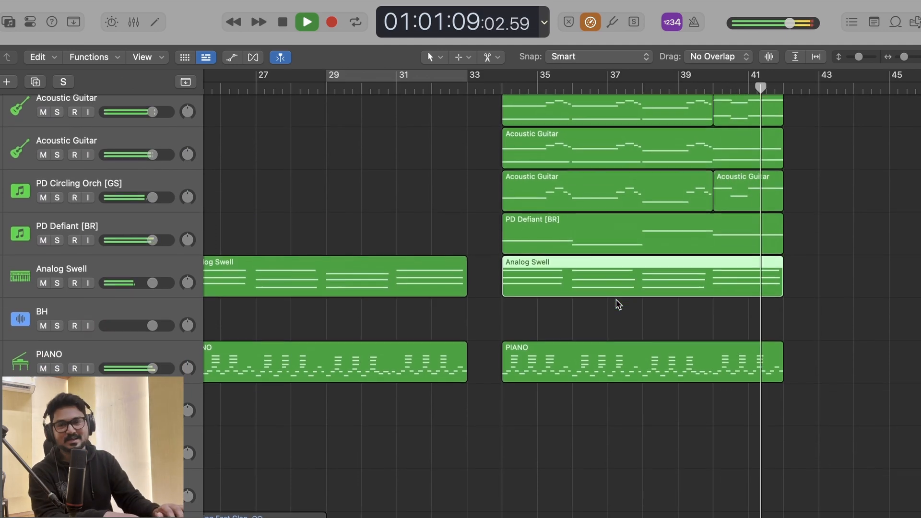
key("space")
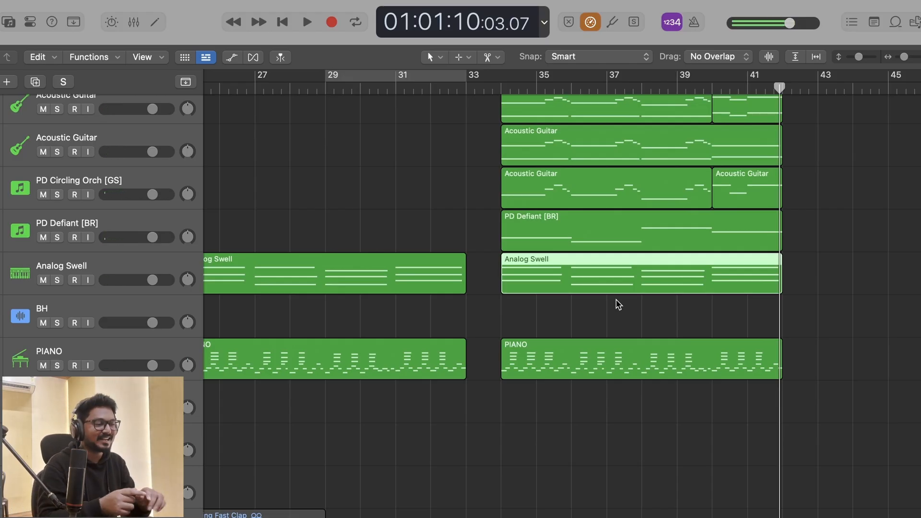
Show the Library and Inspector, and load Serum as the instrument on the new software instrument track.
scroll(618, 305, "down", 10)
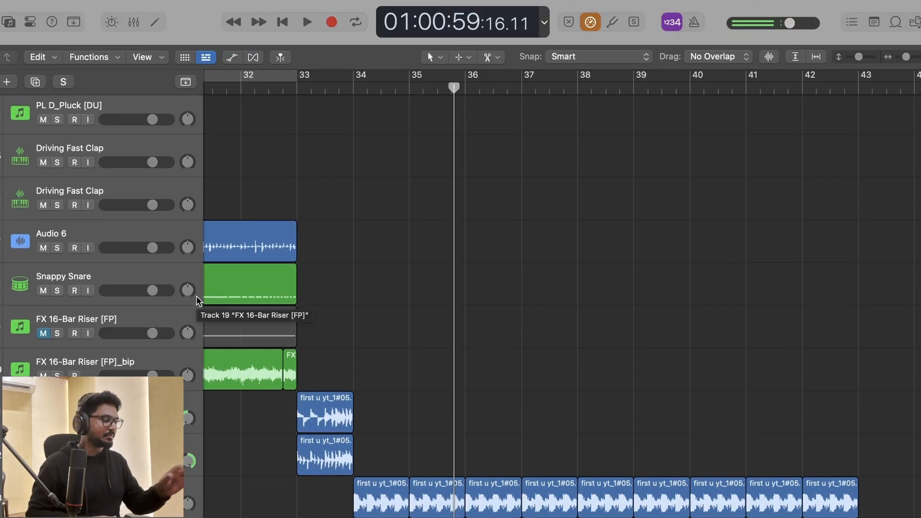
key("y")
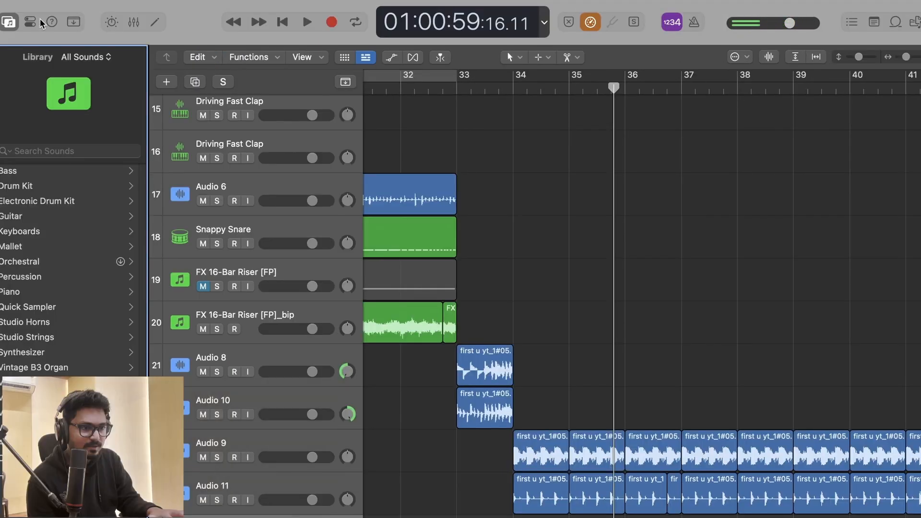
key("i")
left_click(202, 286)
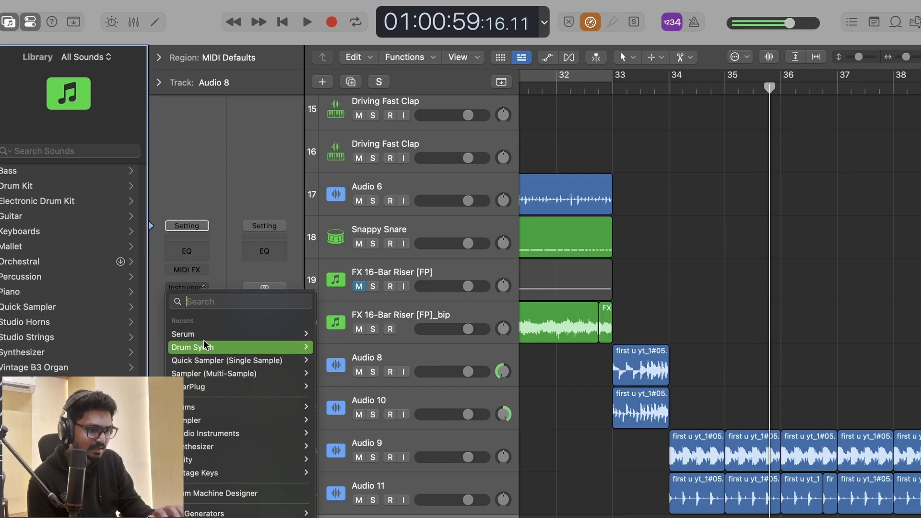
mouse_move(207, 336)
left_click(329, 341)
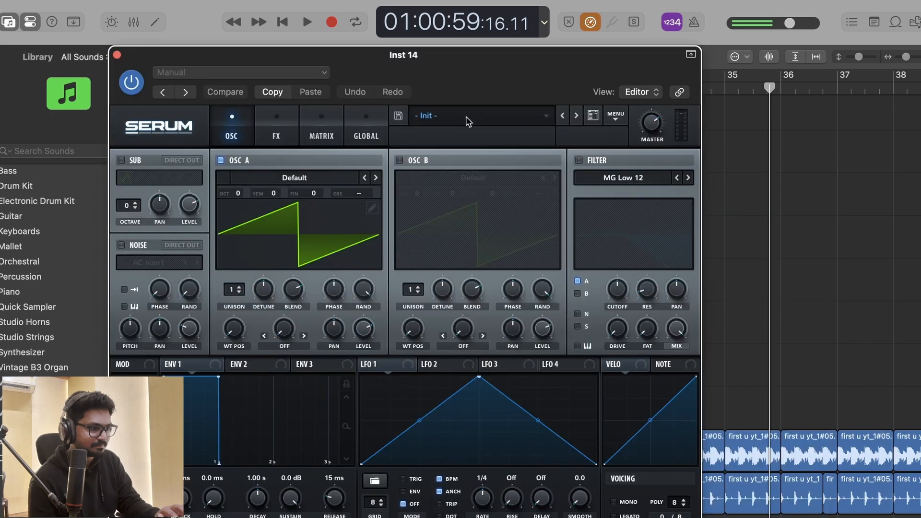
Try the Serum presets BA Chunky Bass Chop 1 [GQ] from Bass and BA 8bitfwap [GI] from Bass (Hard).
left_click(467, 118)
mouse_move(459, 151)
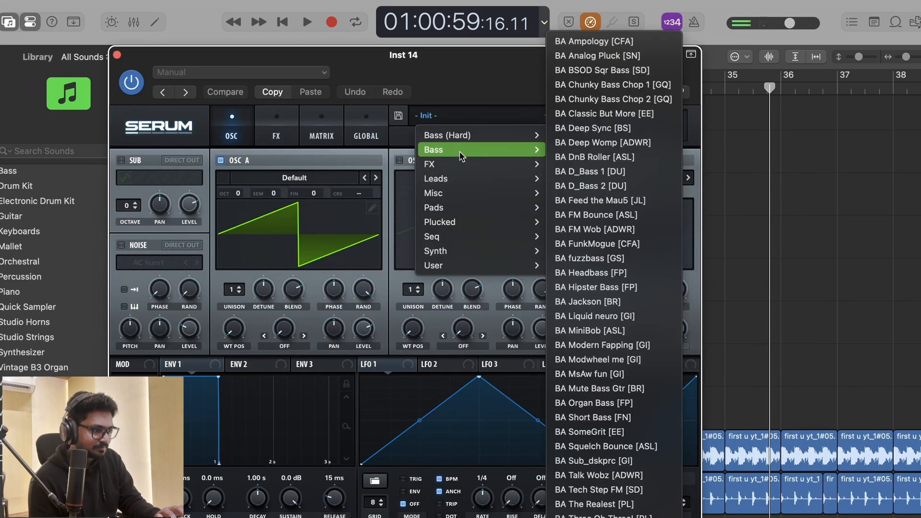
left_click(584, 90)
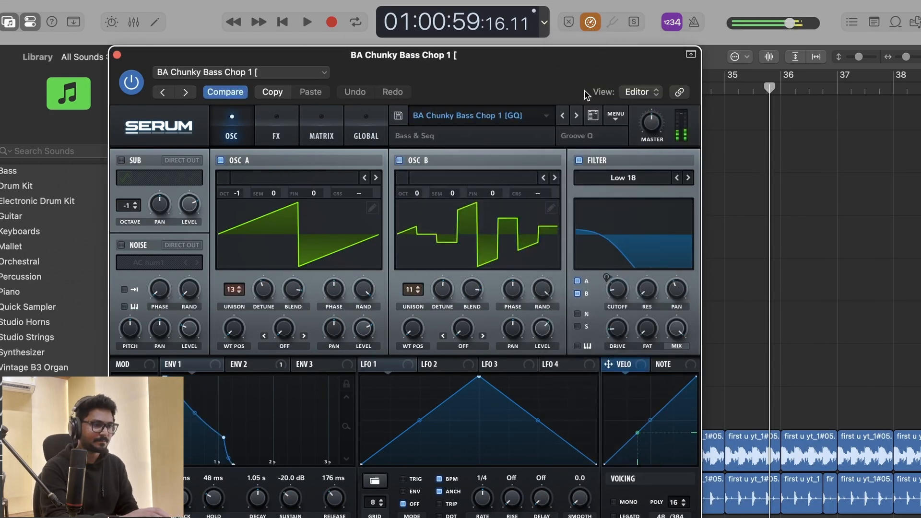
left_click(537, 115)
mouse_move(531, 136)
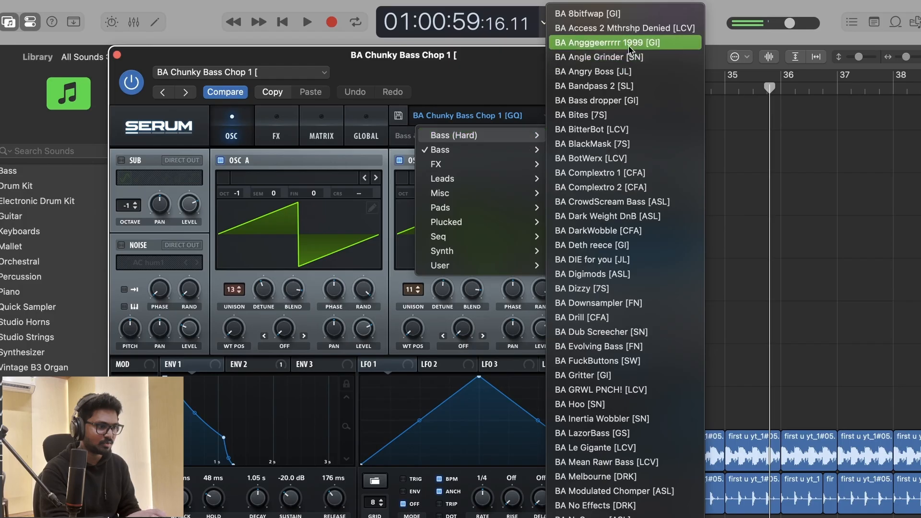
left_click(628, 17)
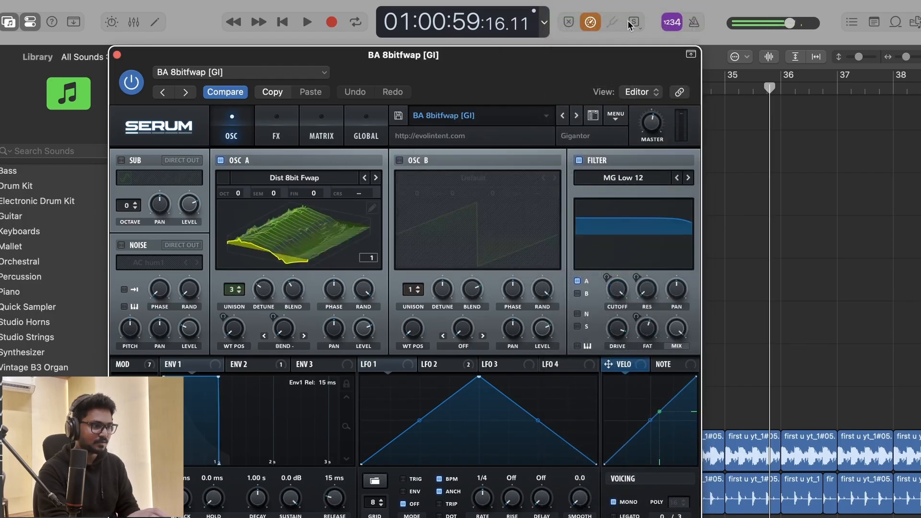
Audition further Serum bass presets, load BA Mute Bass Gtr [BR] and close the plug-in window.
left_click(576, 116)
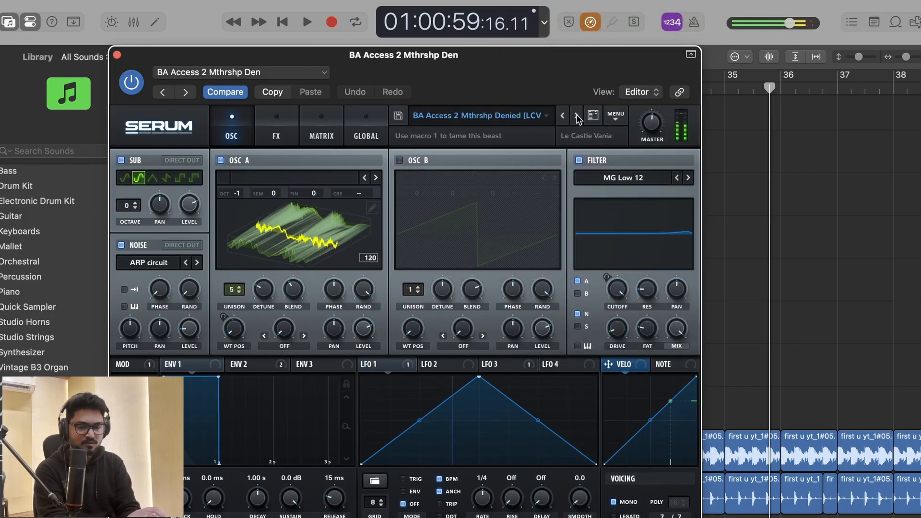
left_click(577, 115)
left_click(576, 116)
left_click(577, 115)
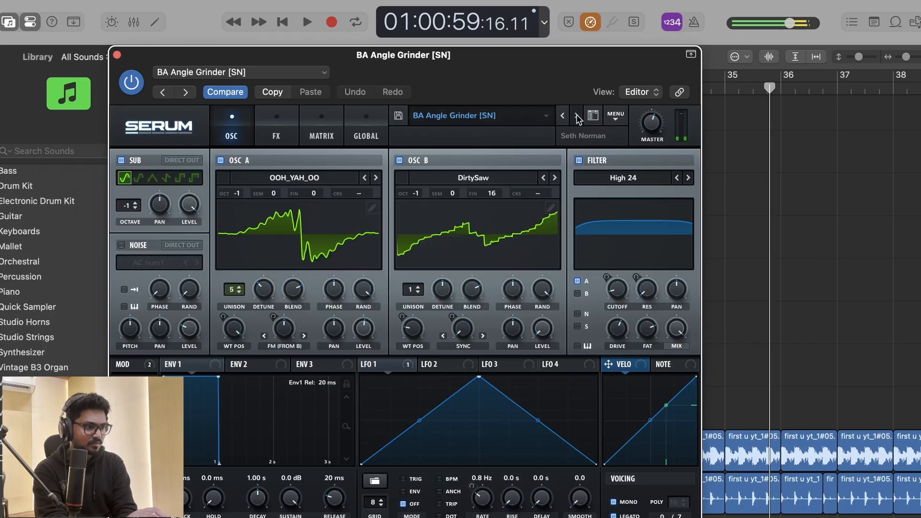
left_click(577, 116)
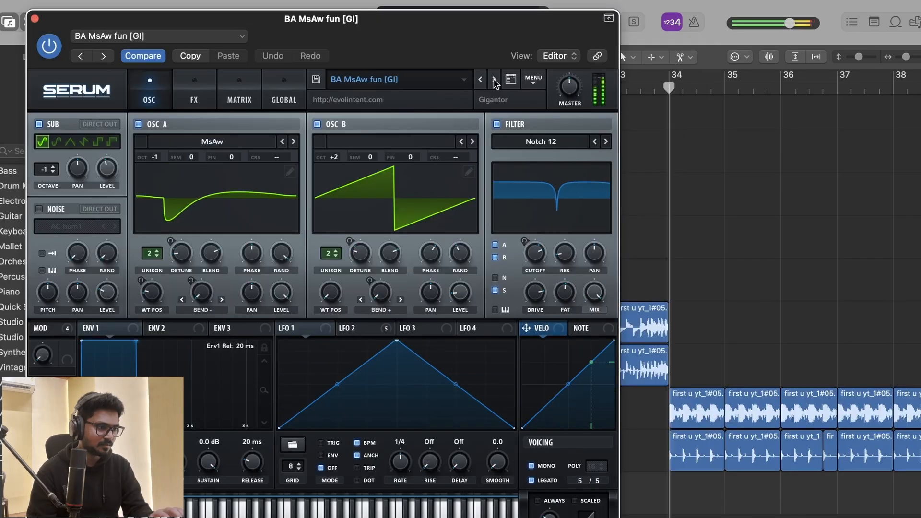
left_click(495, 80)
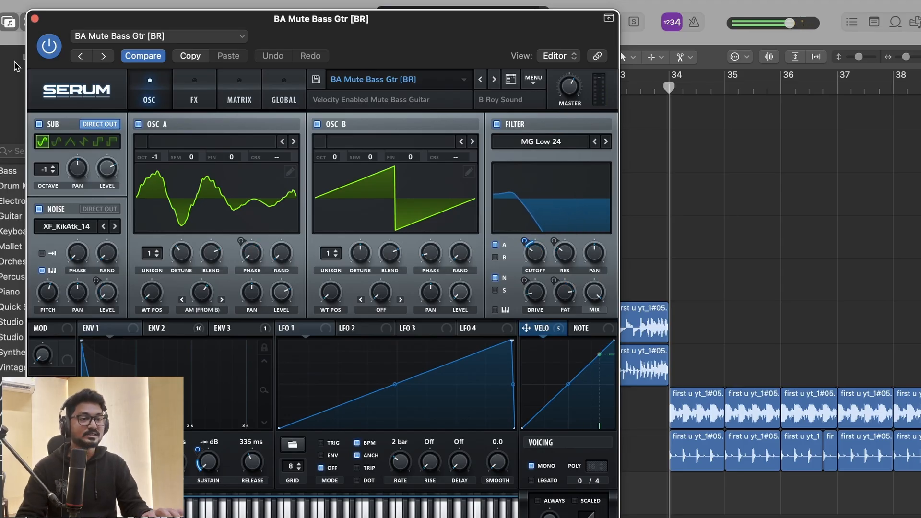
left_click(34, 18)
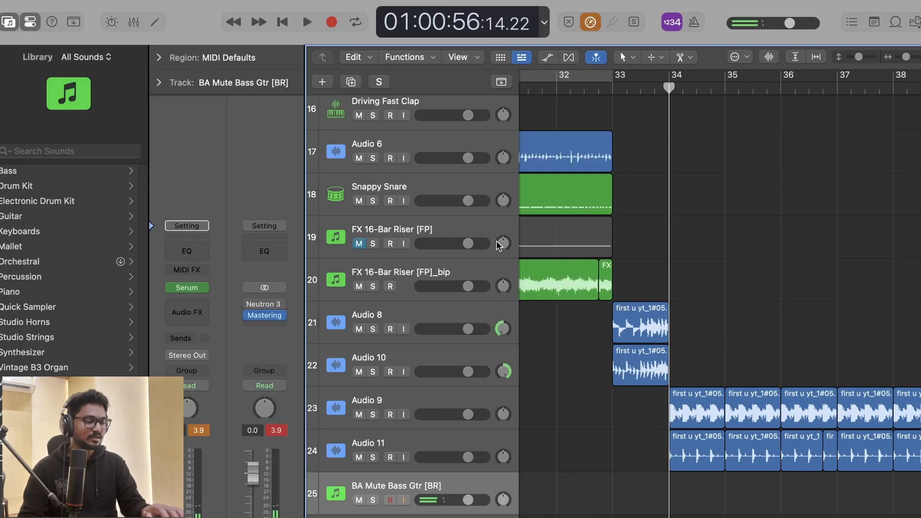
key("comma")
key("r")
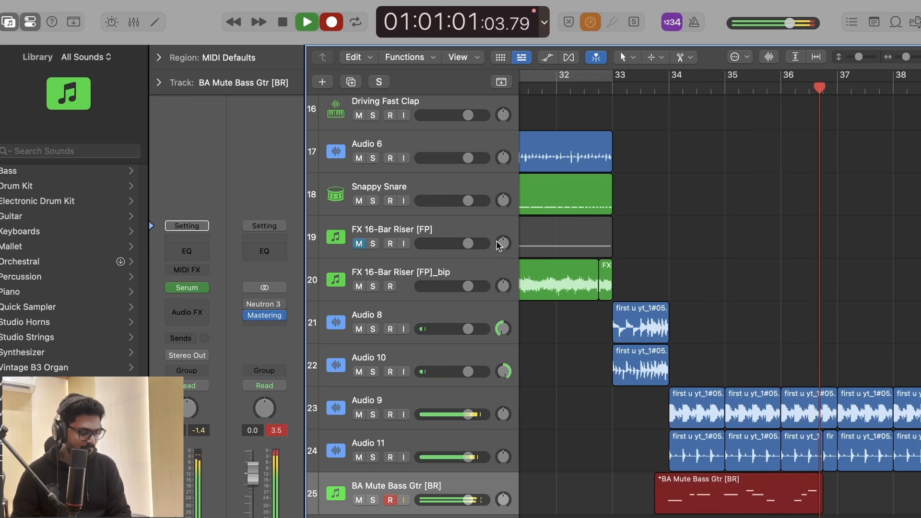
key("space")
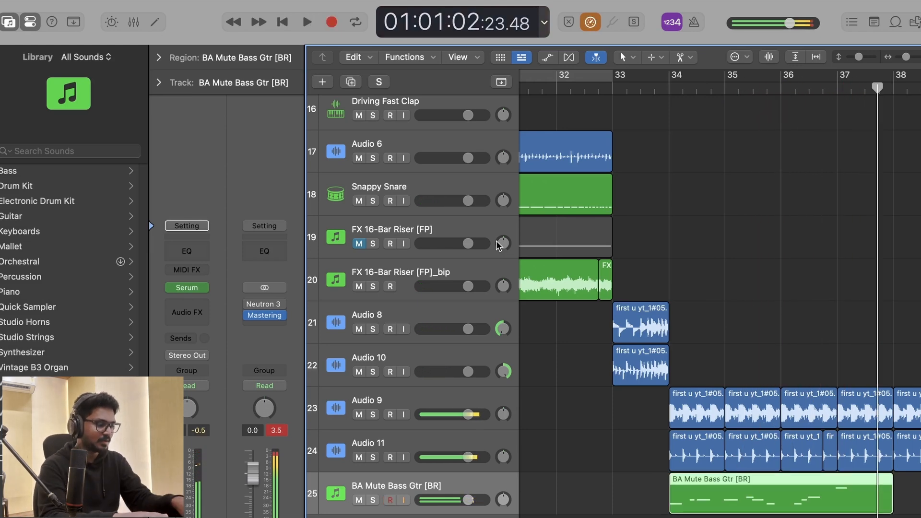
key("Delete")
Record a bass part on the BA Mute Bass Gtr [BR] track over bars 34 to 36, starting from bar 33, and play it back.
left_click(630, 90)
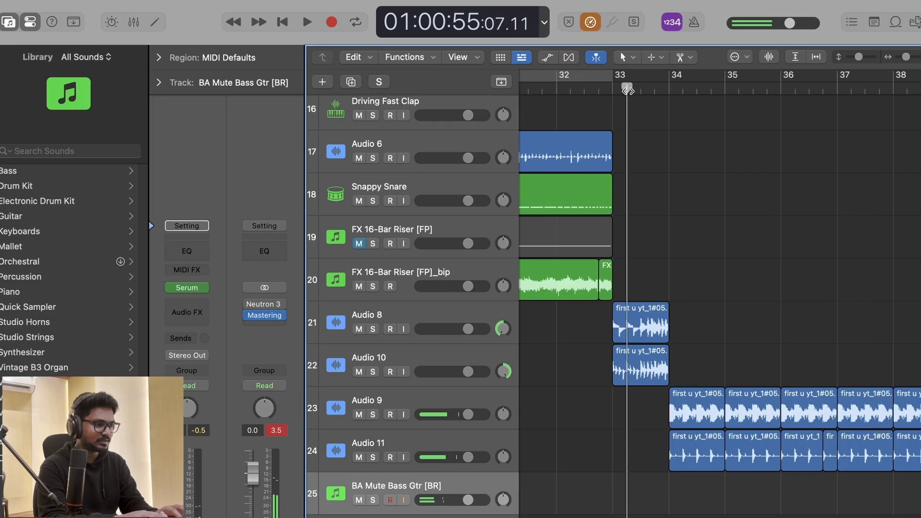
left_click(614, 88)
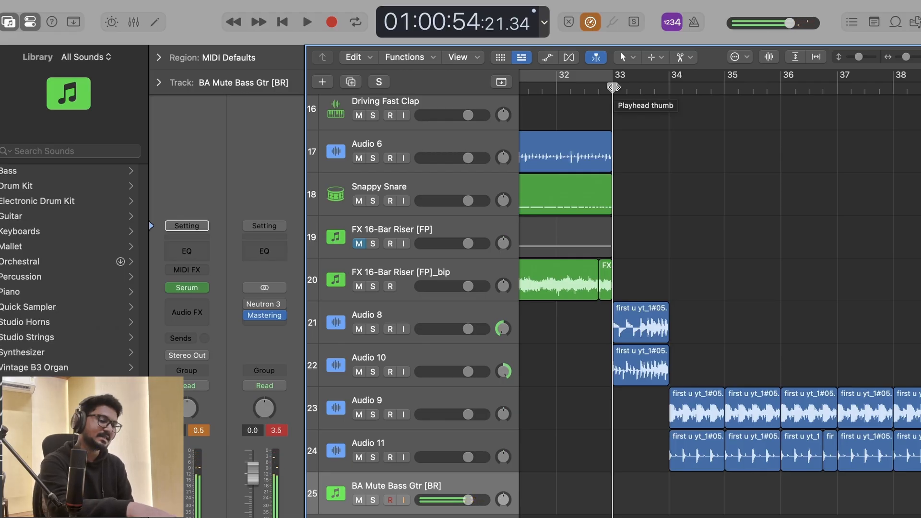
key("r")
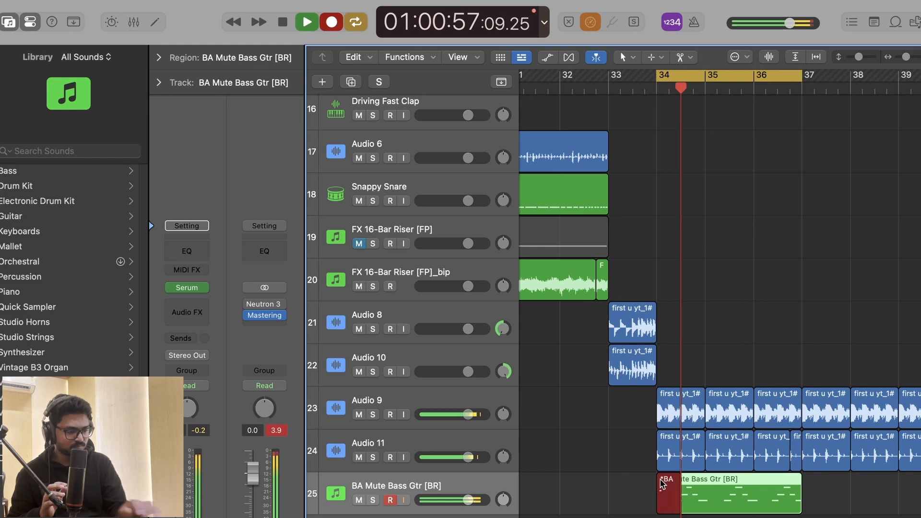
key("space")
key("space")
double_click(724, 505)
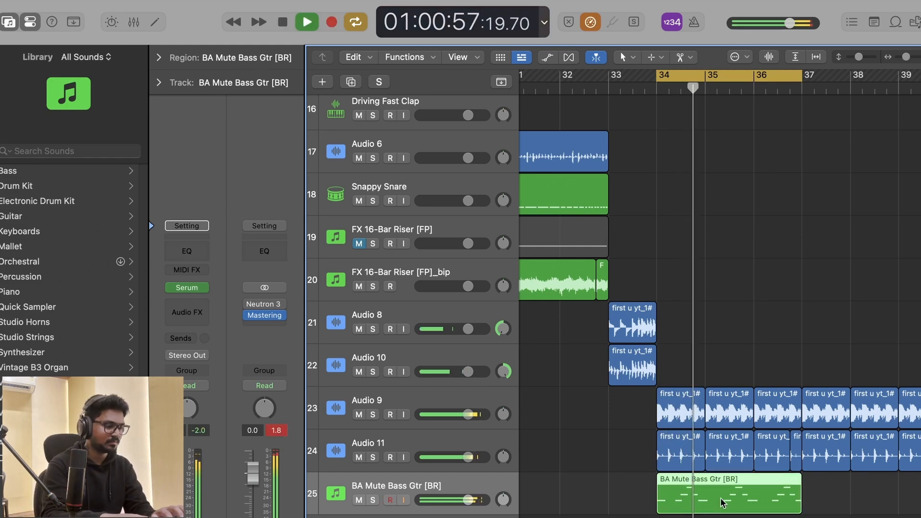
key("space")
Split the bass region at bar 35 using the Shorten option for crossing notes, and delete the part after bar 35.
key("comma")
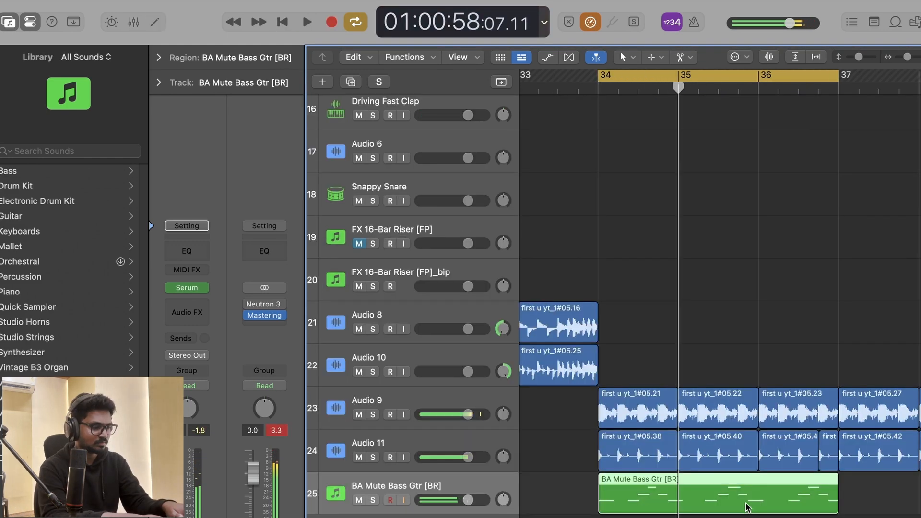
key("comma")
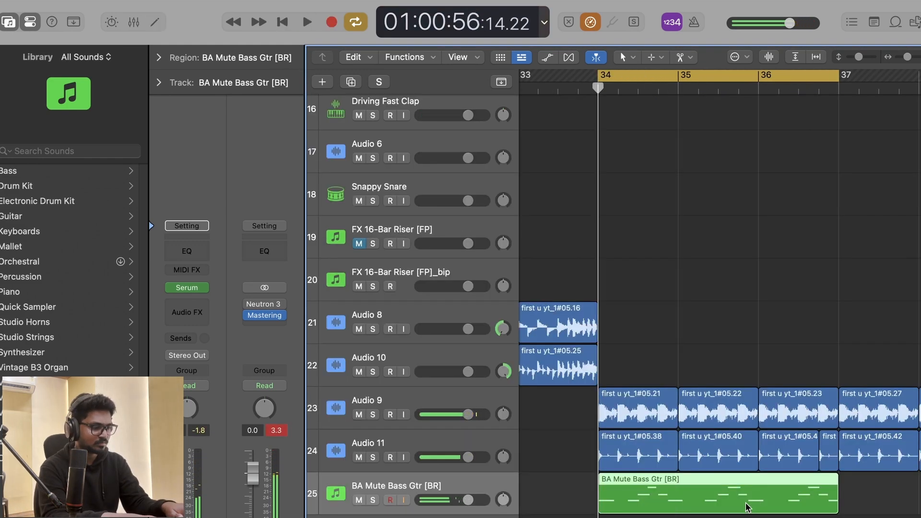
key("period")
key("comma")
key("period")
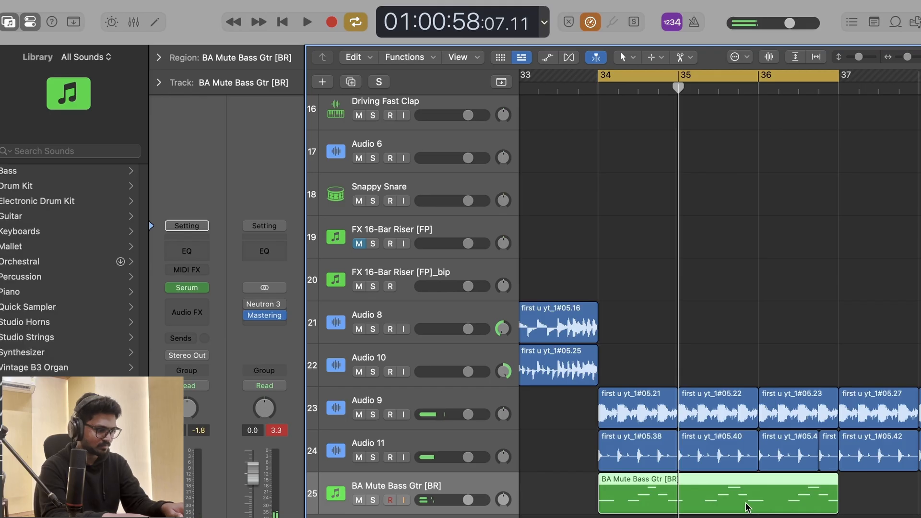
key("super+t")
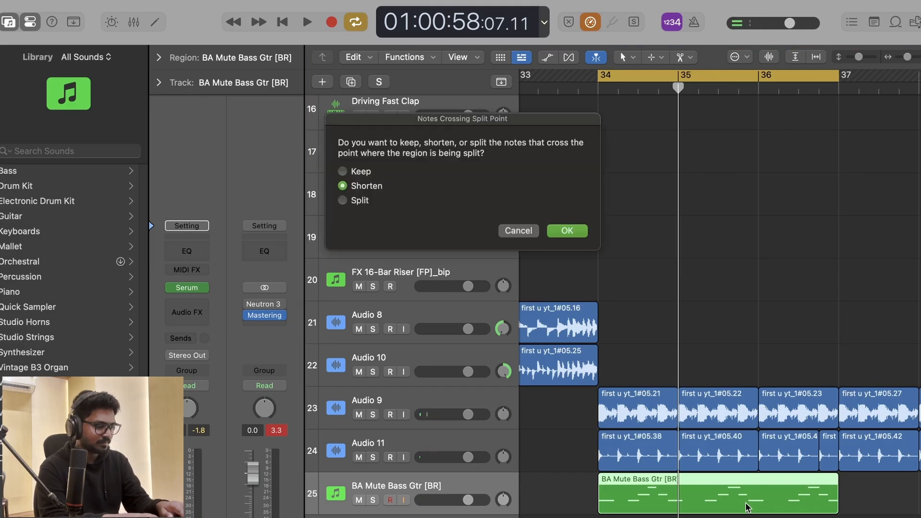
key("Return")
key("Delete")
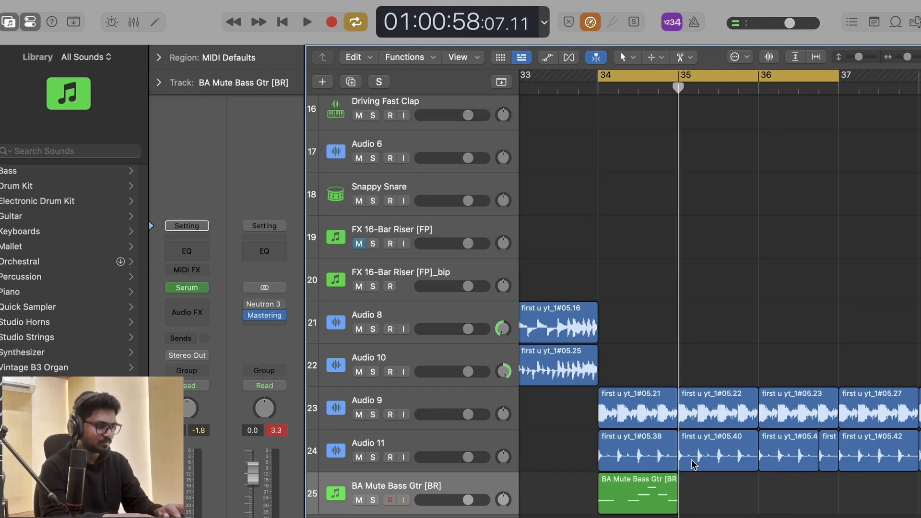
left_click(637, 482)
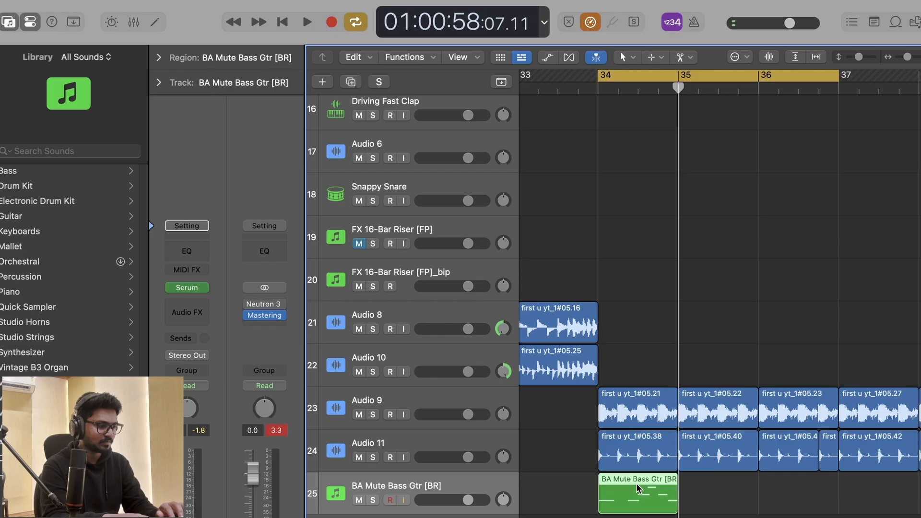
key("super+z")
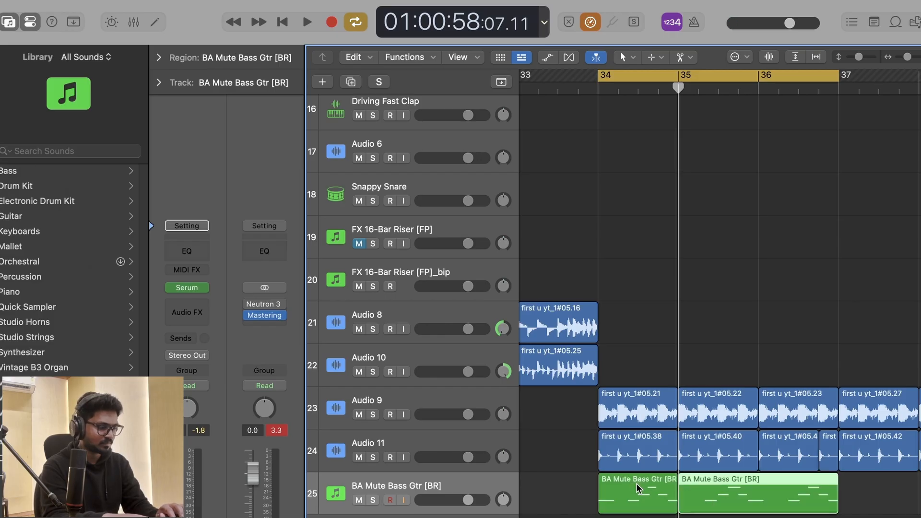
key("Delete")
Repeat the one-bar bass region twice to fill bars 35 and 36, and play the result.
left_click(612, 500)
key("super+r")
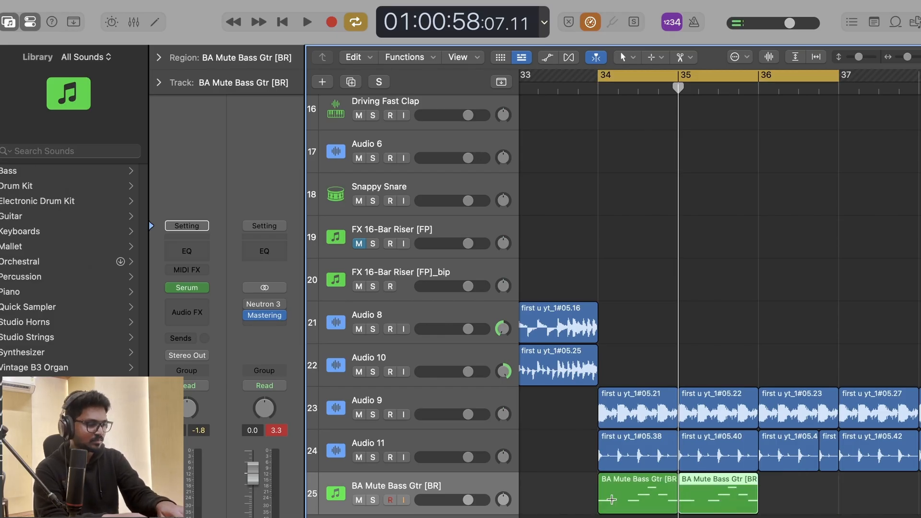
key("super+r")
key("space")
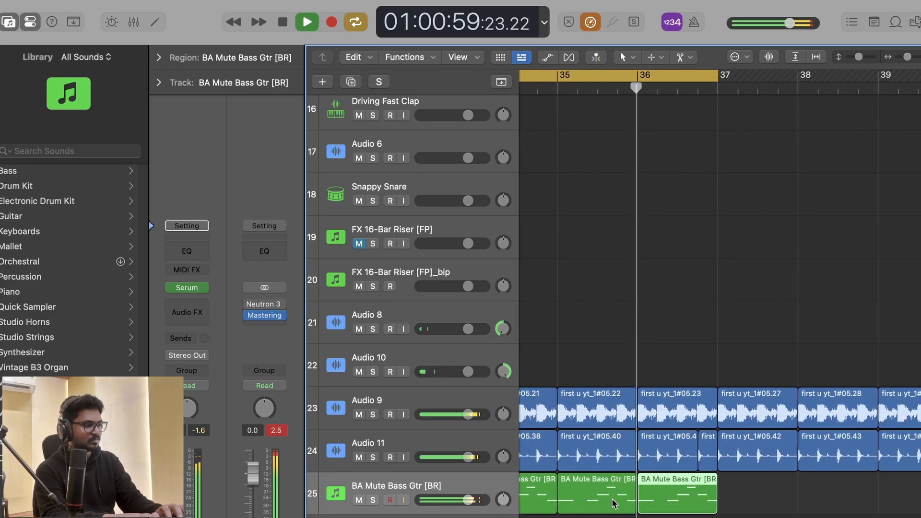
Duplicate the BA Mute Bass Gtr [BR] track and record a second bass part on it with bars 34 to 36 cycled.
left_click(620, 77)
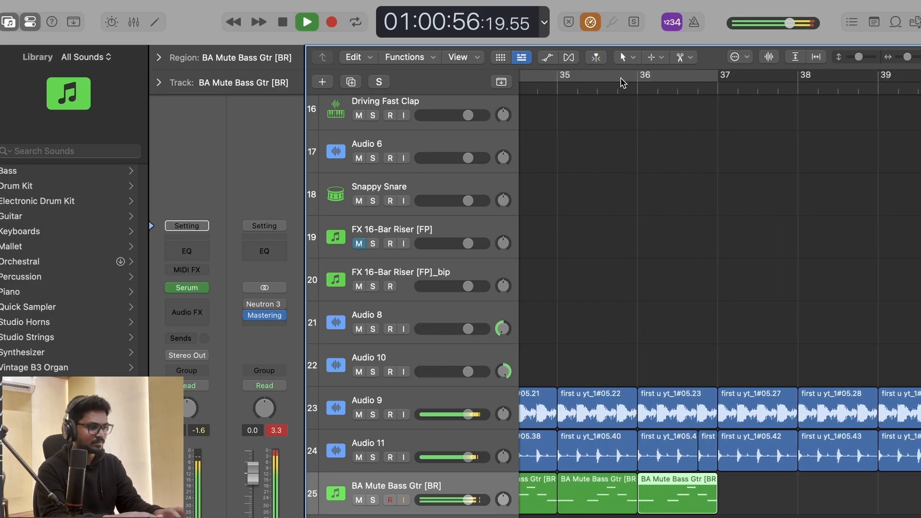
left_click(652, 271)
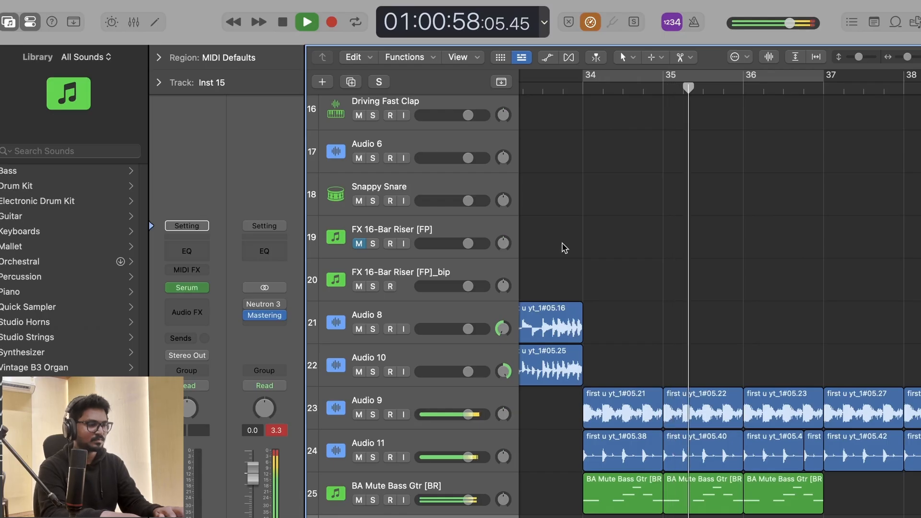
left_click_drag(568, 503, 824, 497)
key("space")
key("u")
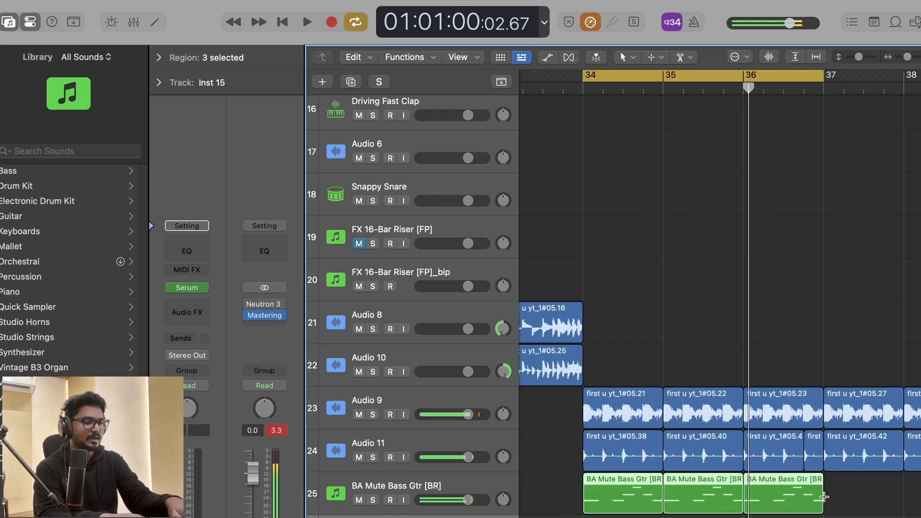
key("r")
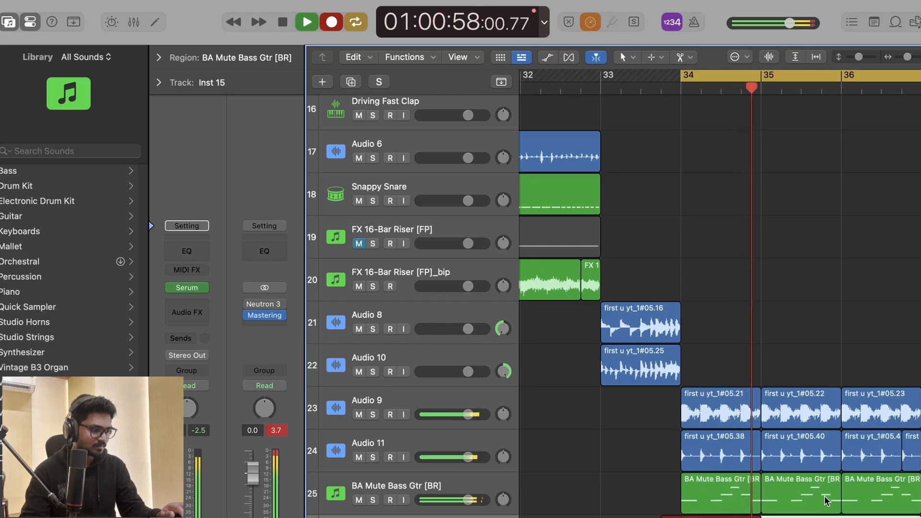
key("space")
Quantize all notes of the second bass region to 1/16 Triplet in the Piano Roll and play them back.
key("e")
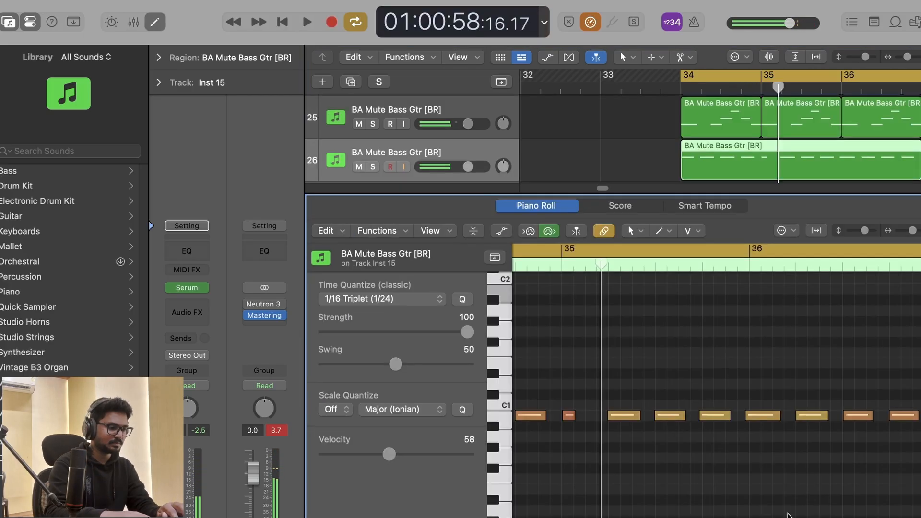
key("super+a")
key("space")
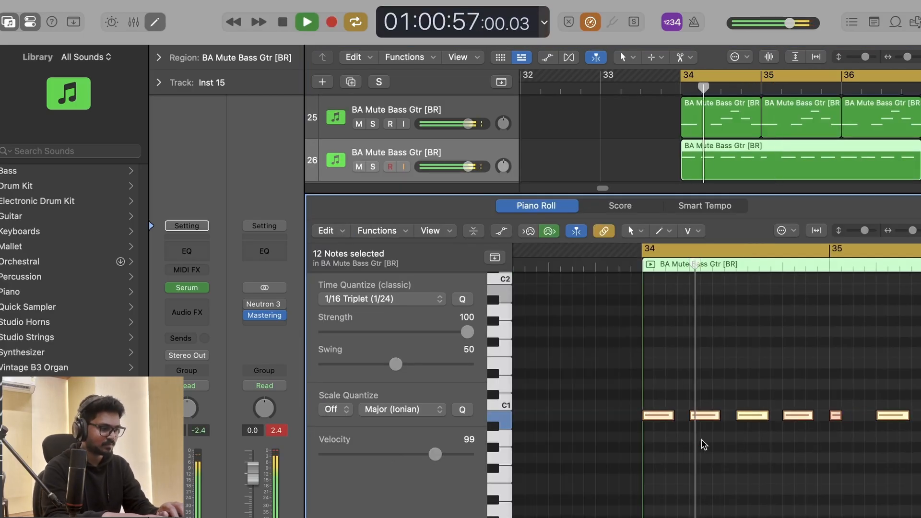
key("space")
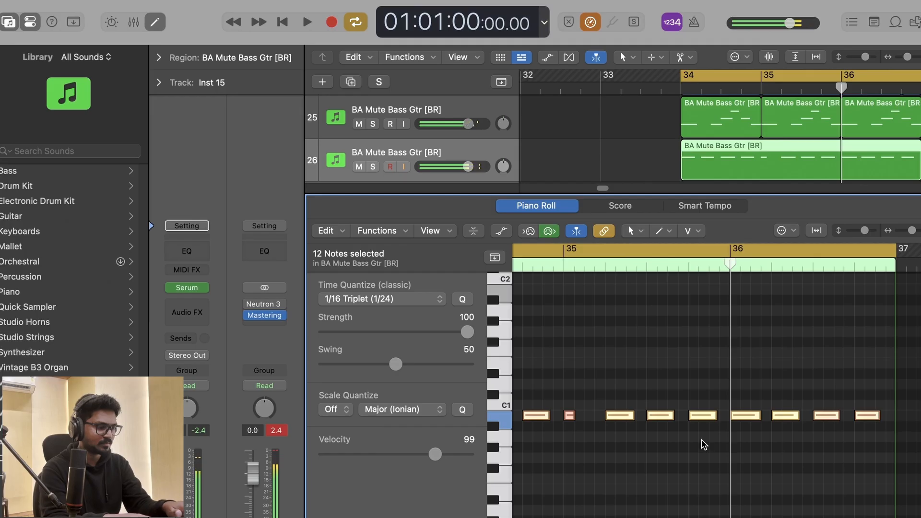
Close the Piano Roll, split the second bass region at bar 36 and delete the part before the split.
key("e")
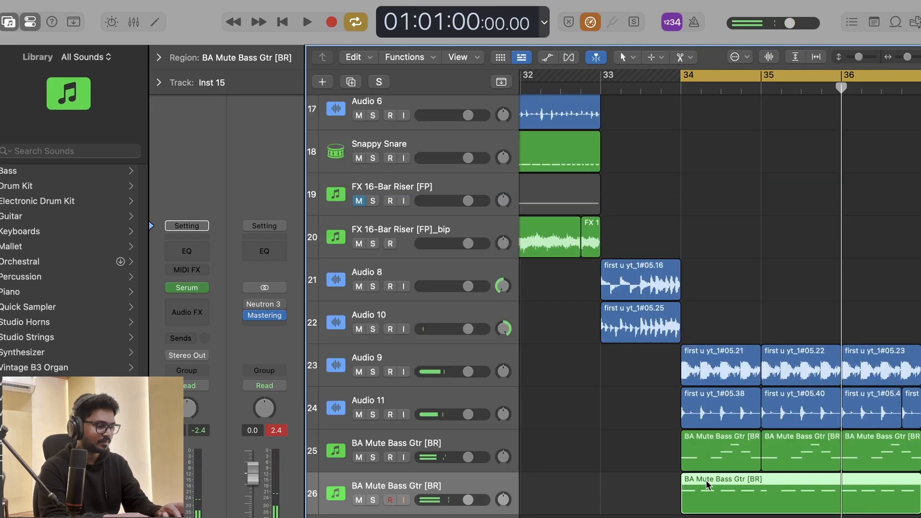
key("super+t")
scroll(707, 480, "right", 3)
left_click(658, 503)
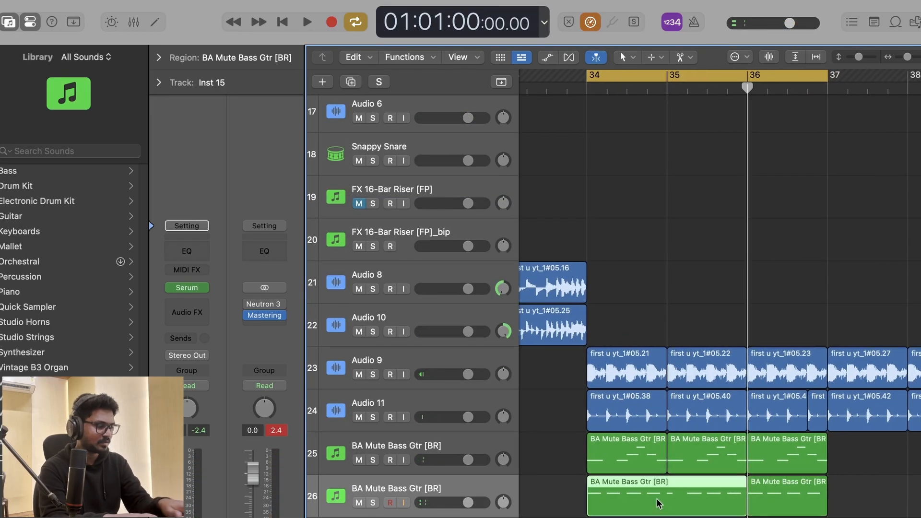
key("Delete")
Move the remaining one-bar region of the second bass track to bar 34 and repeat it twice through bar 36.
key("comma")
key("comma")
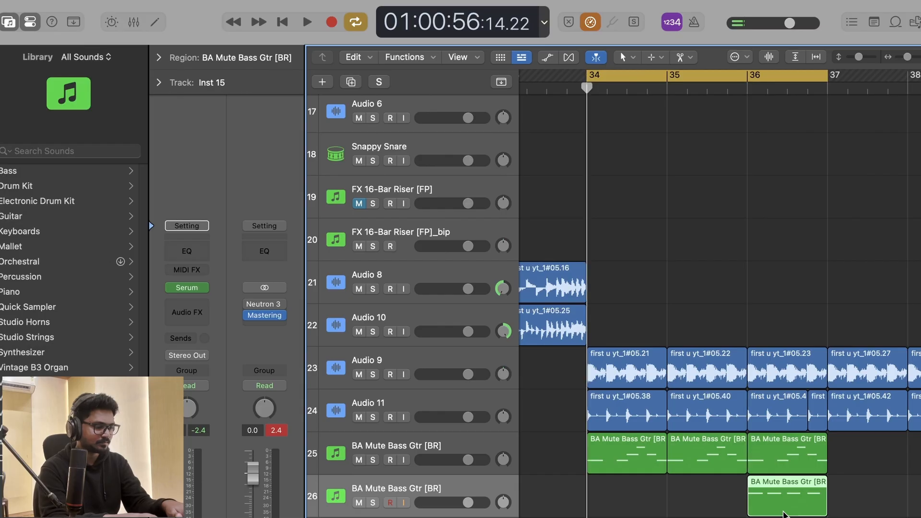
key("semicolon")
key("super+r")
key("super+r")
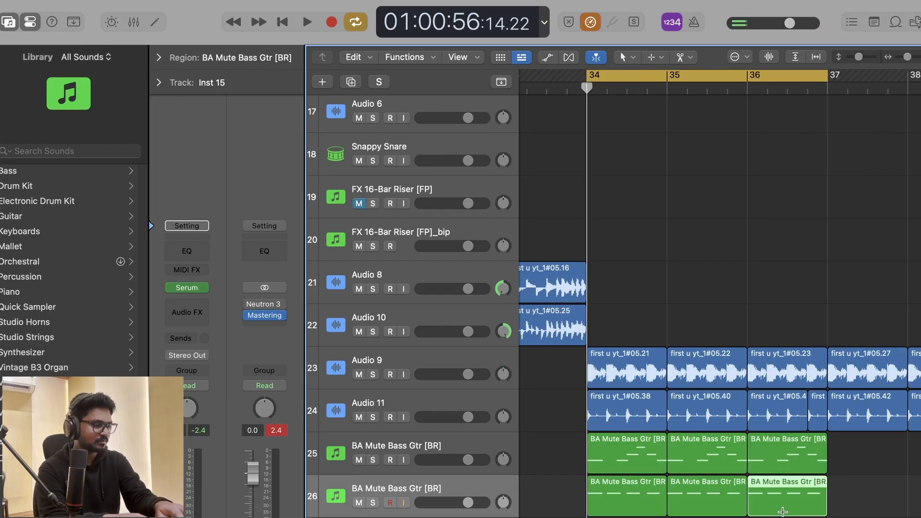
Play the section, then repeat the six regions on both bass tracks twice to fill bars 37 to 42.
key("space")
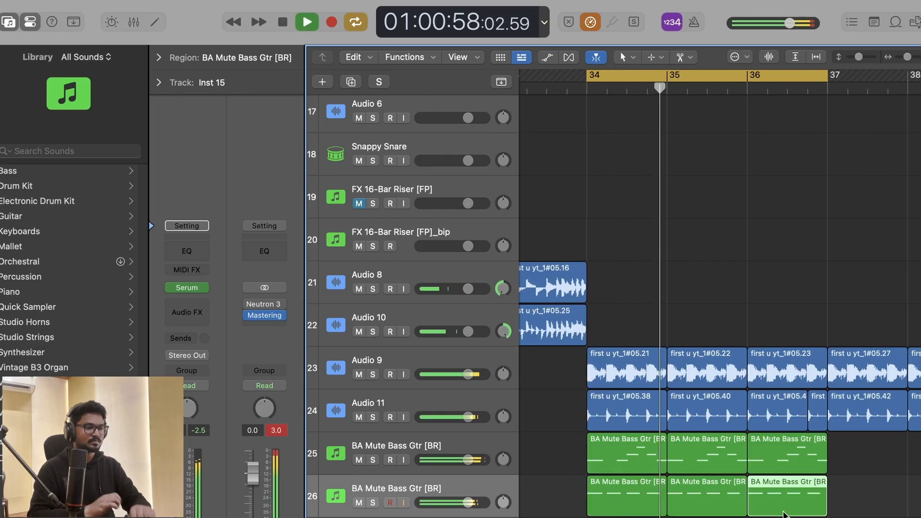
scroll(789, 311, "down", 3)
scroll(755, 430, "right", 4)
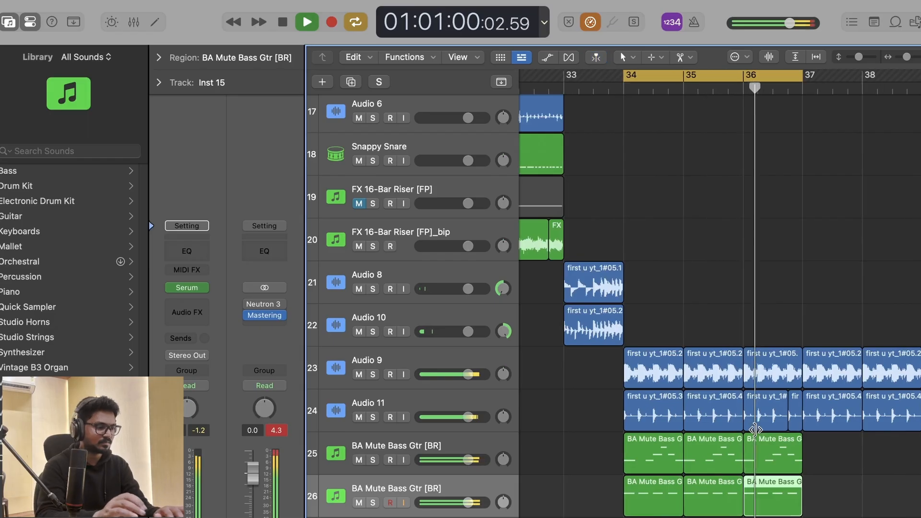
scroll(755, 430, "down", 1)
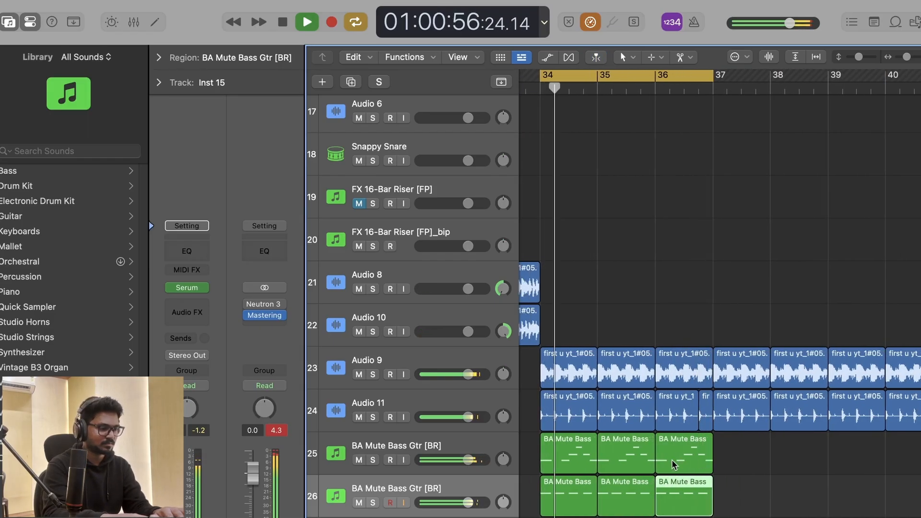
scroll(672, 460, "down", 5)
left_click_drag(734, 504, 621, 442)
key("super+r")
key("super+r")
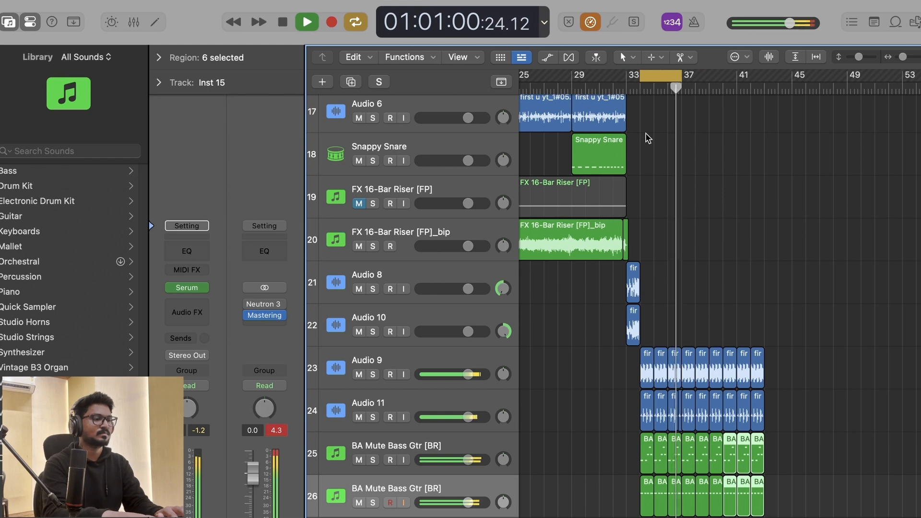
Turn off the cycle range, stop playback and hide the inspector and the library.
left_click(653, 76)
key("space")
scroll(682, 236, "up", 3)
scroll(683, 234, "up", 2)
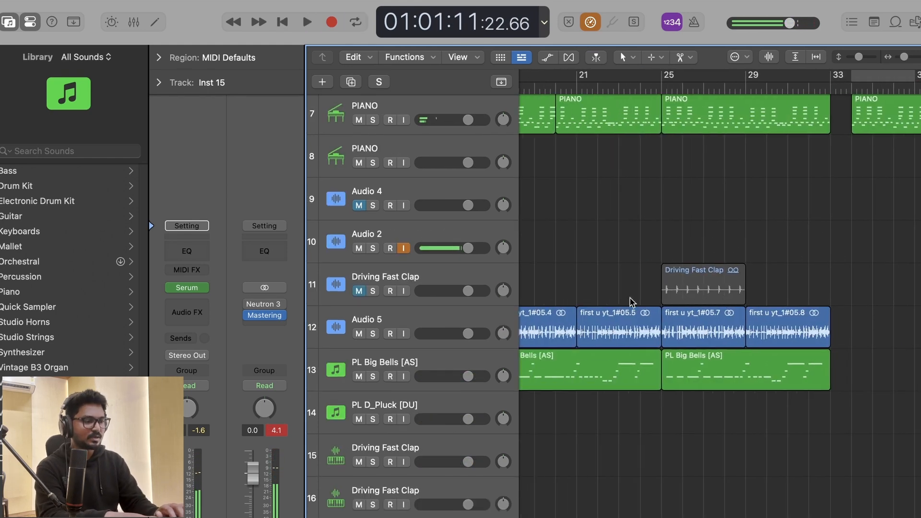
scroll(632, 302, "down", 10)
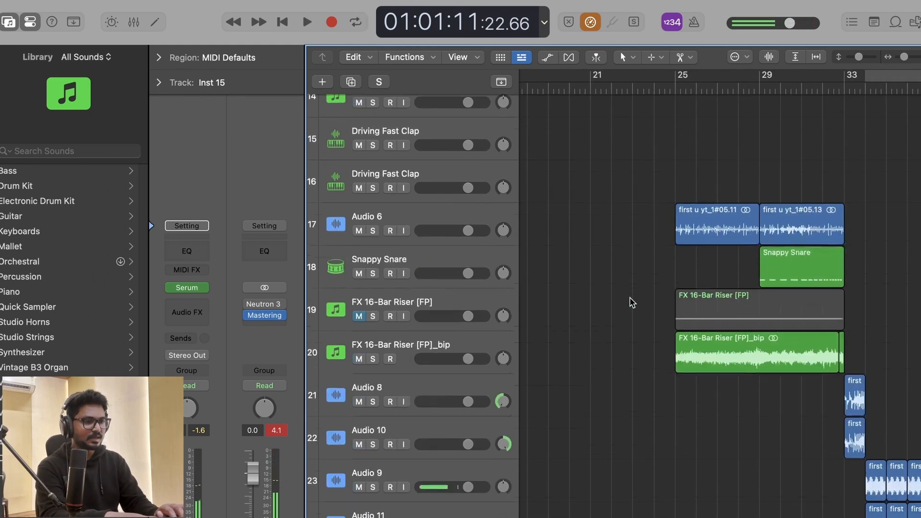
left_click(37, 23)
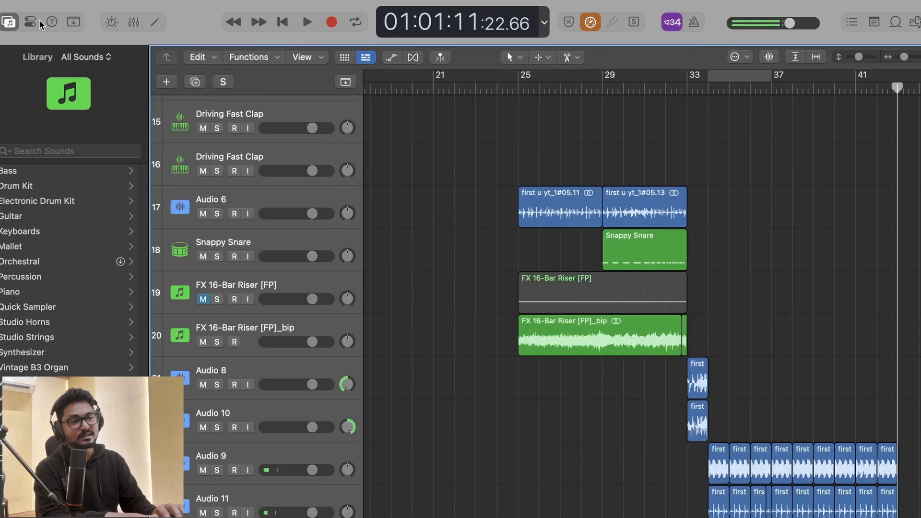
left_click(13, 23)
scroll(528, 330, "up", 3)
scroll(528, 330, "right", 3)
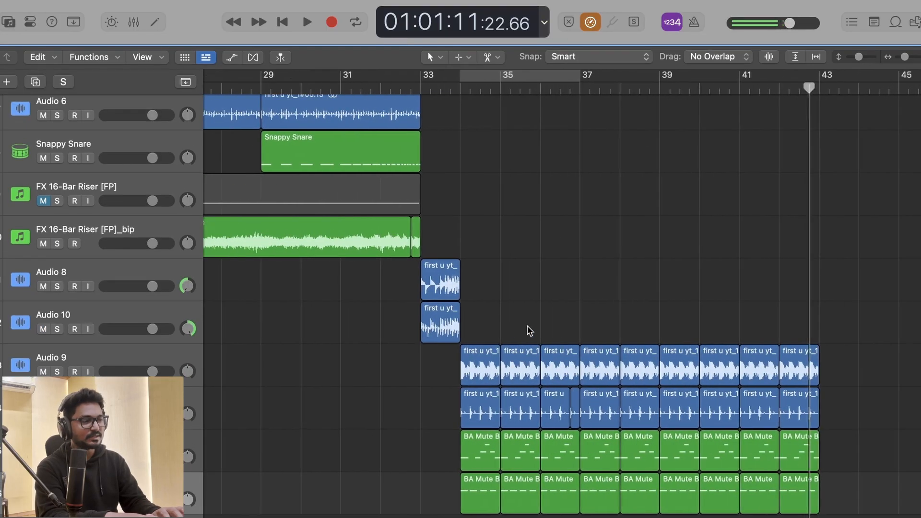
Repeat the guitar, PD Circling Orch, PD Defiant, Analog Swell and PIANO regions starting at bar 34 once.
scroll(528, 330, "up", 10)
left_click_drag(760, 433, 477, 123)
scroll(512, 289, "down", 5)
scroll(512, 288, "up", 6)
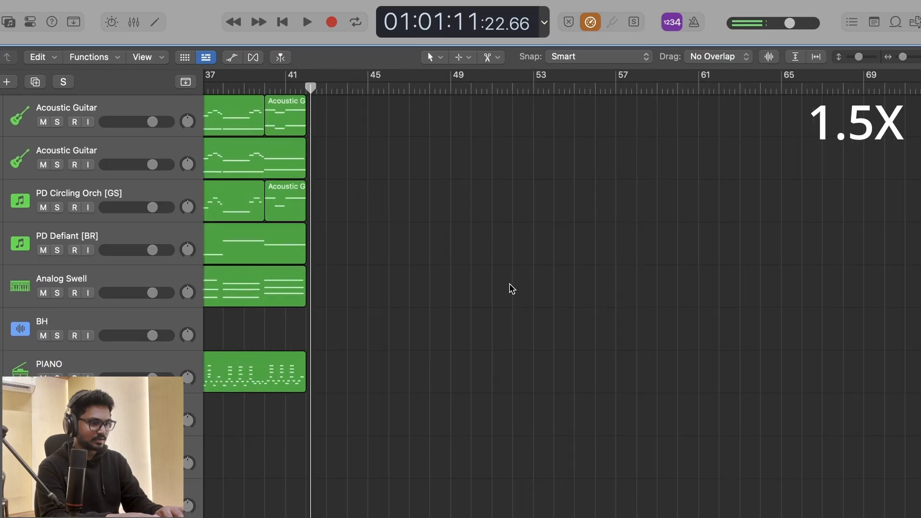
left_click_drag(573, 391, 360, 122)
key("super+r")
Repeat the drop's regions on Audio 9, Audio 11 and both bass tracks once, from bar 43 through bar 51, and deselect them.
scroll(399, 167, "up", 3)
scroll(400, 167, "down", 4)
scroll(467, 255, "down", 10)
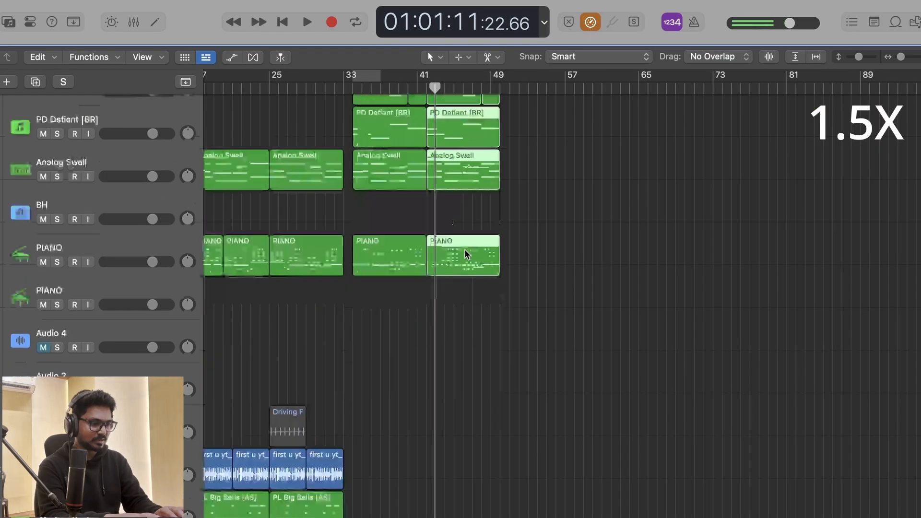
scroll(467, 255, "up", 2)
scroll(448, 471, "left", 3)
left_click_drag(551, 494, 293, 381)
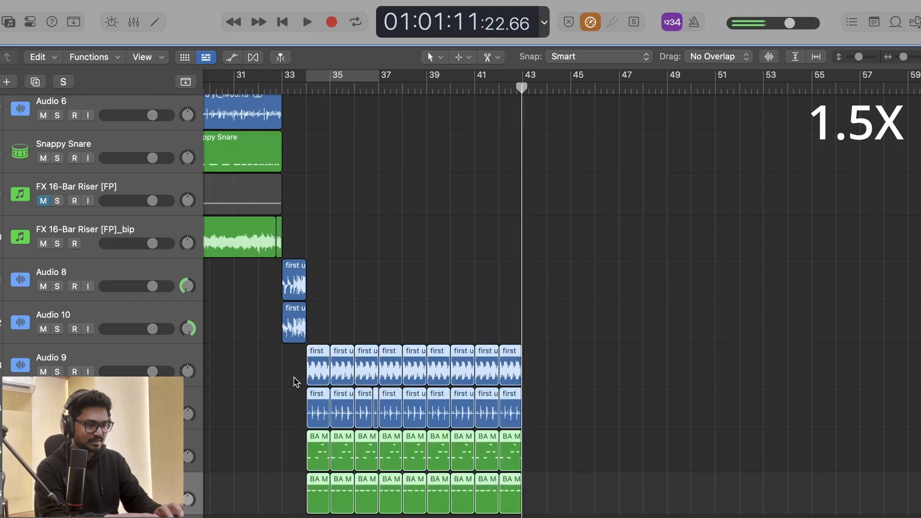
key("super+r")
scroll(344, 175, "left", 3)
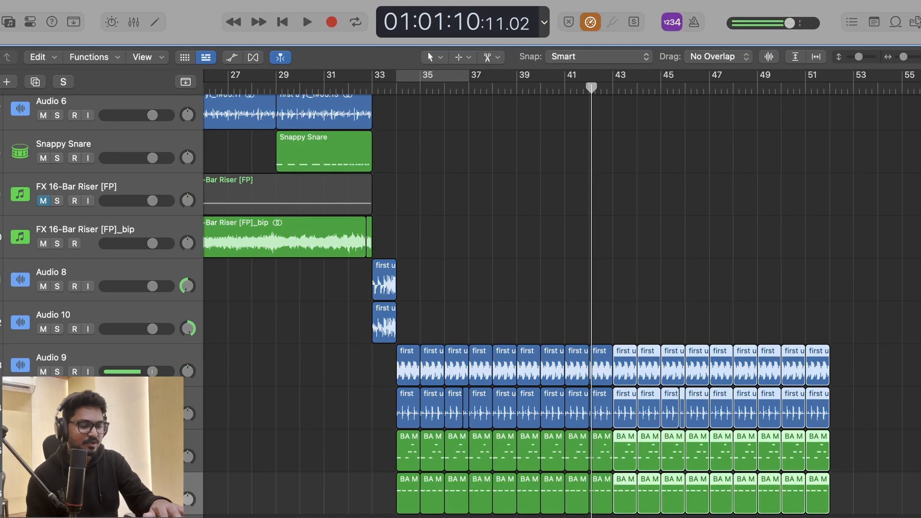
left_click(508, 216)
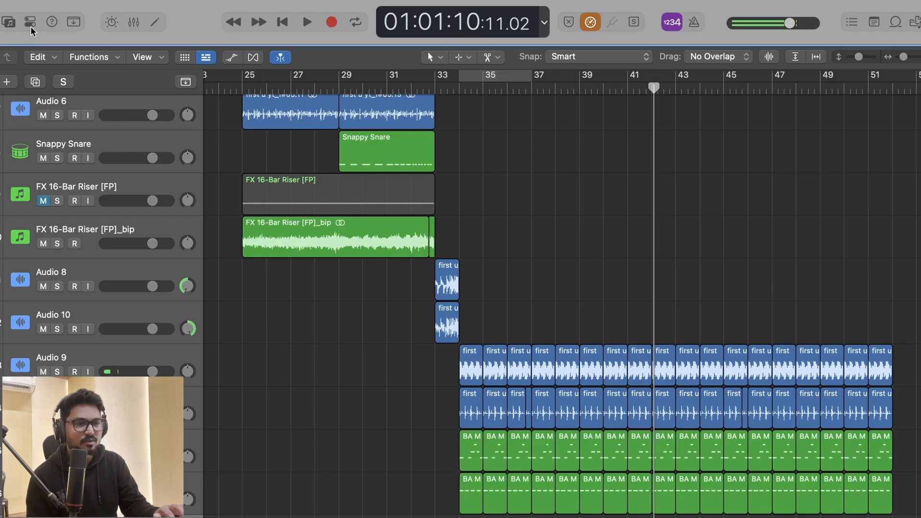
Show the inspector and set the articulation of the Studio Strings Violas to Staccato.
left_click(30, 23)
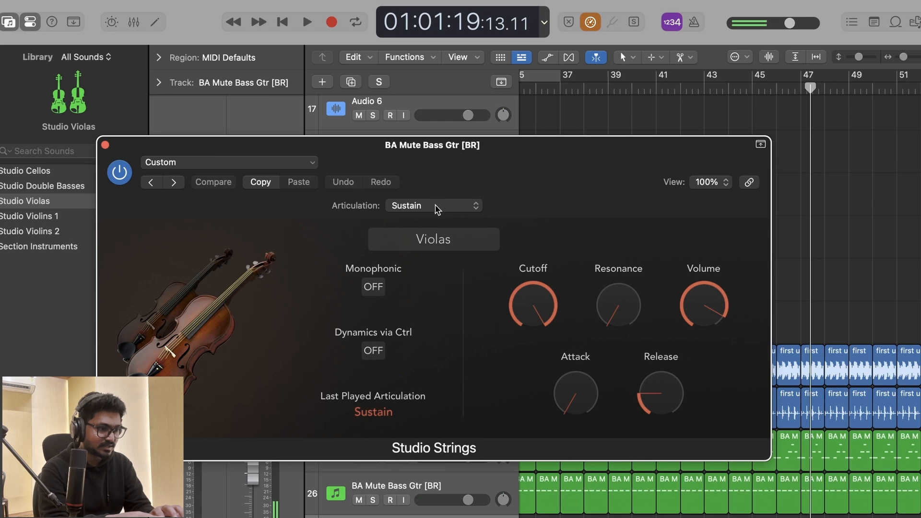
left_click(435, 208)
left_click(436, 223)
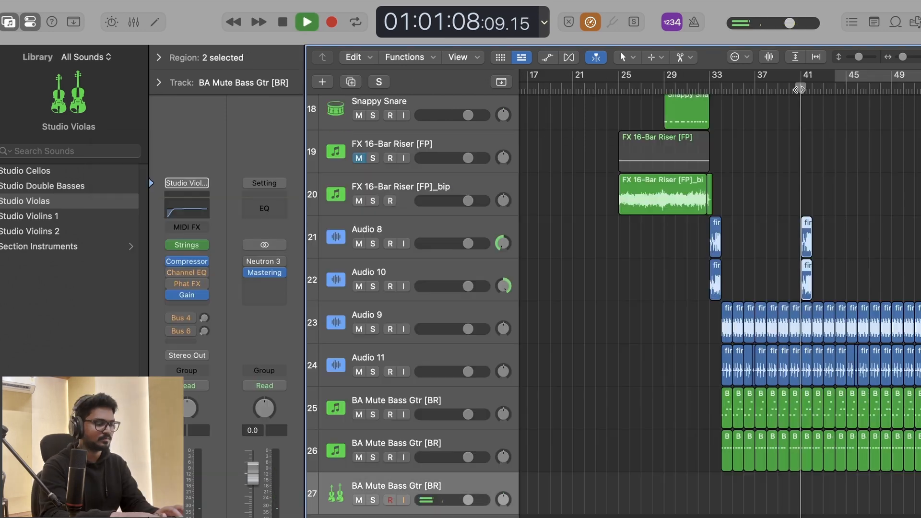
Record a viola part on track 27 from bar 42 to bar 48 and select all its notes in the Piano Roll.
key("r")
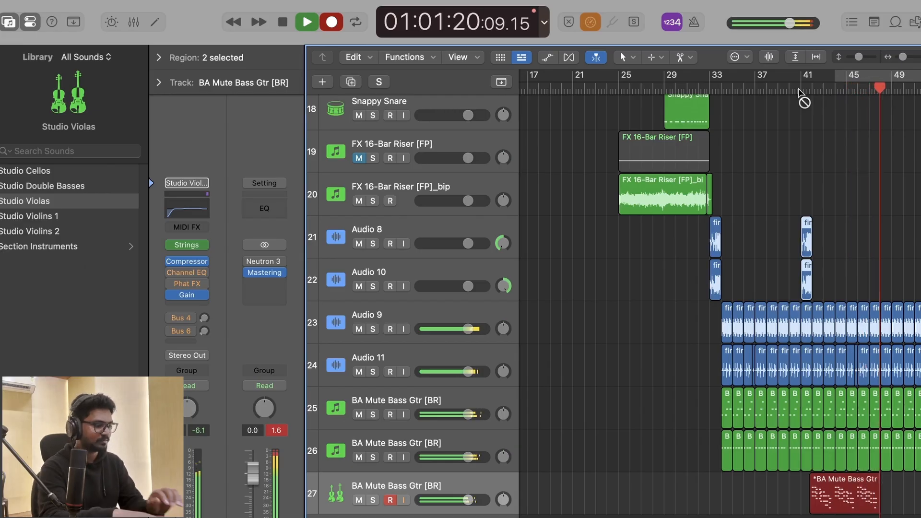
key("space")
double_click(834, 505)
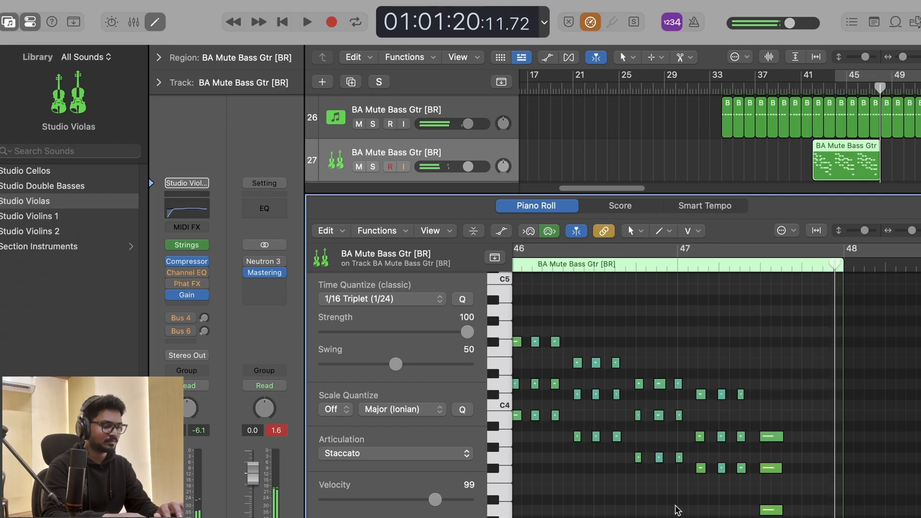
key("super+a")
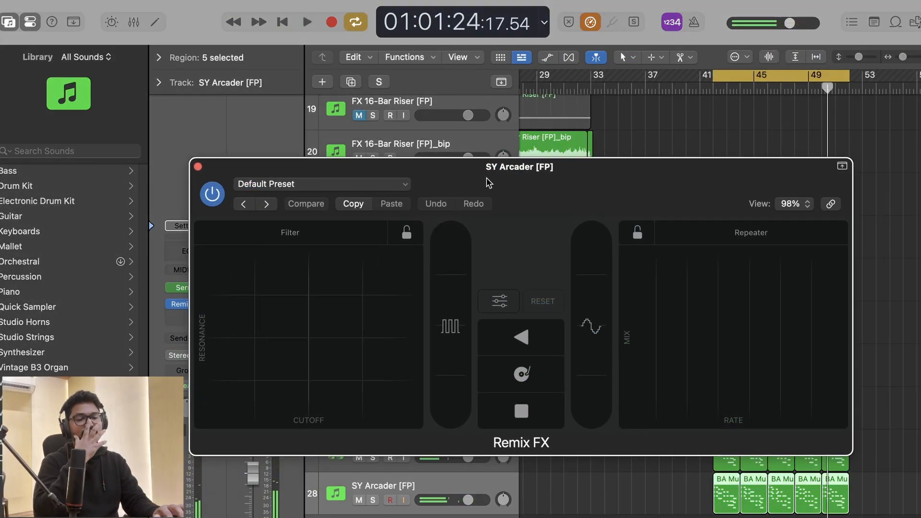
Play the looped section and try out the Remix FX gater on the SY Arcader track.
left_click_drag(489, 183, 523, 182)
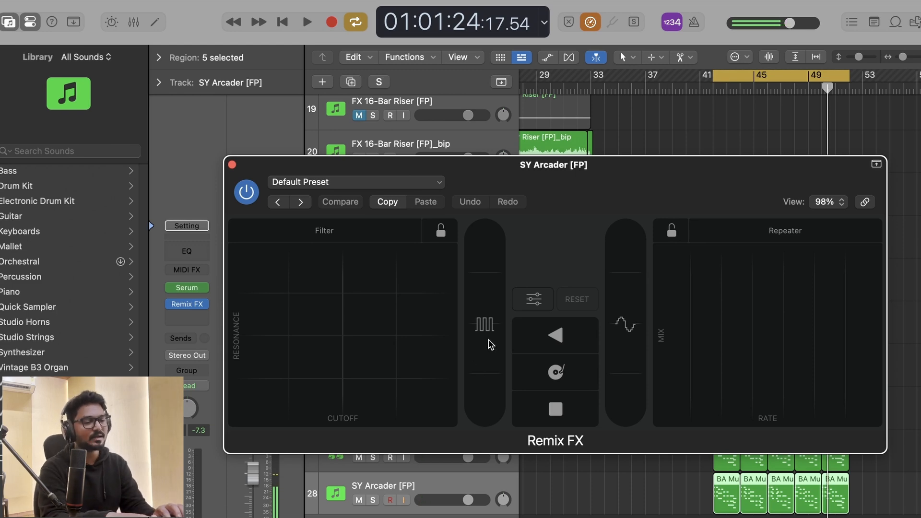
key("space")
left_click_drag(486, 338, 484, 320)
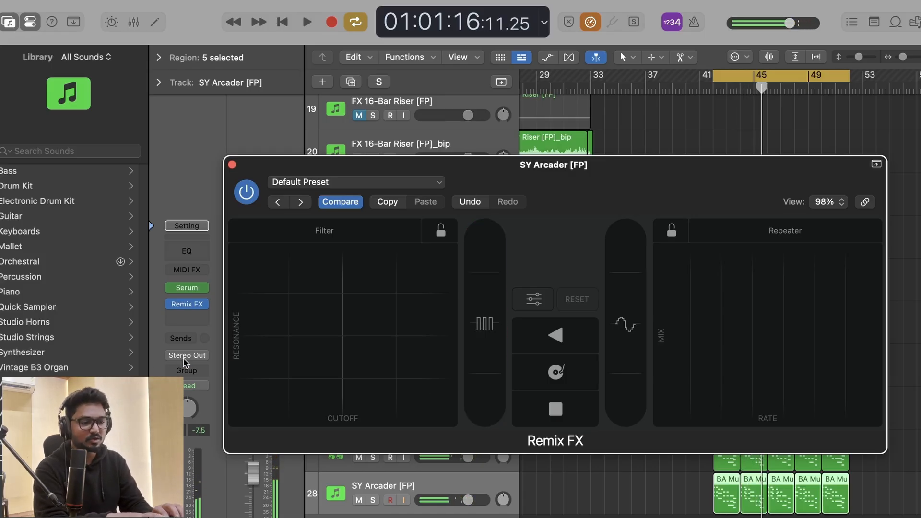
Set the SY Arcader track's automation mode to Latch and record Remix FX gater movements while the section plays.
left_click(190, 388)
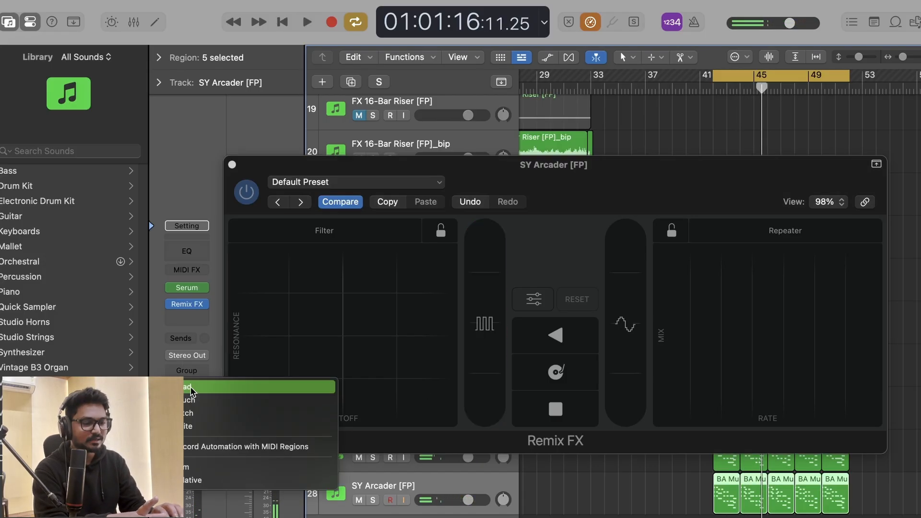
left_click(199, 411)
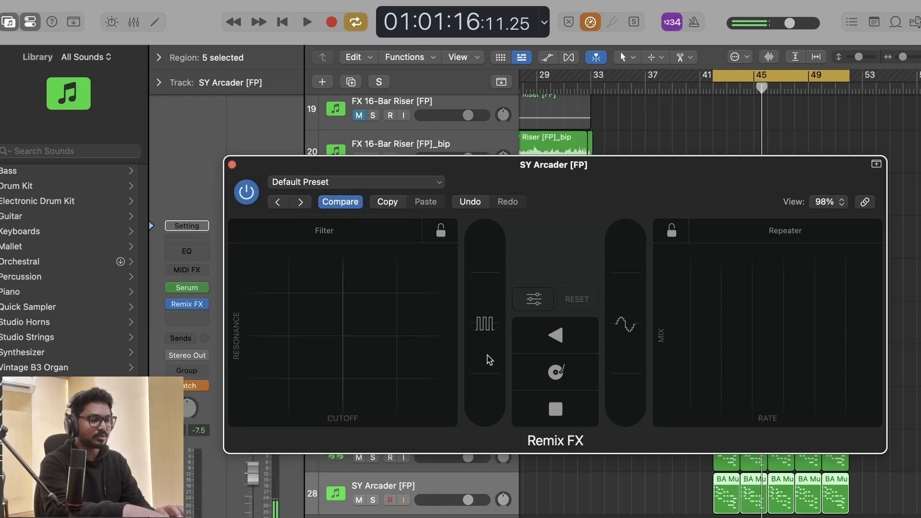
key("r")
left_click_drag(486, 349, 489, 259)
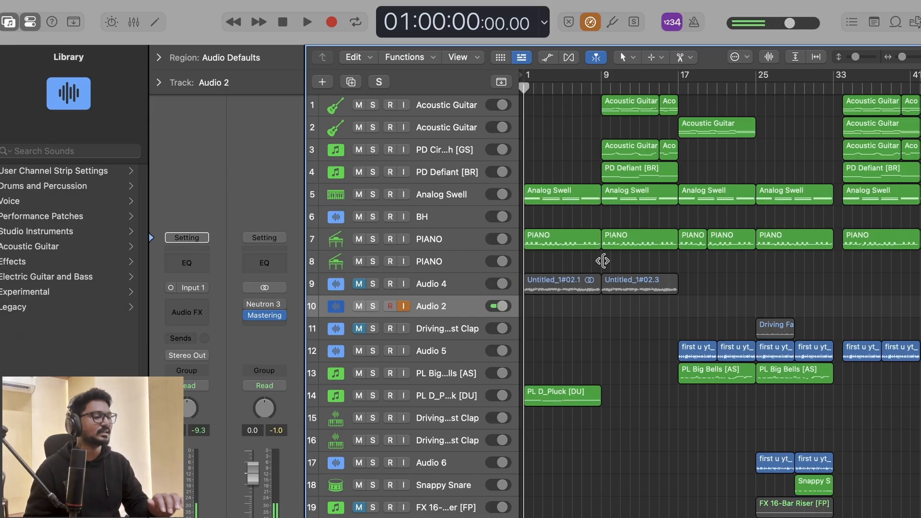
Look over the whole song arrangement with all 28 tracks in view.
scroll(603, 261, "up", 1)
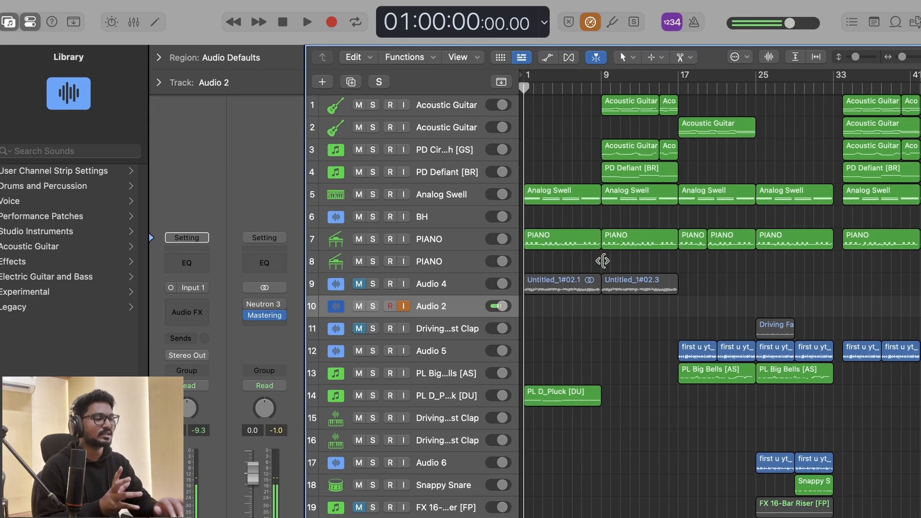
scroll(603, 261, "up", 1)
scroll(603, 262, "down", 4)
scroll(603, 261, "down", 4)
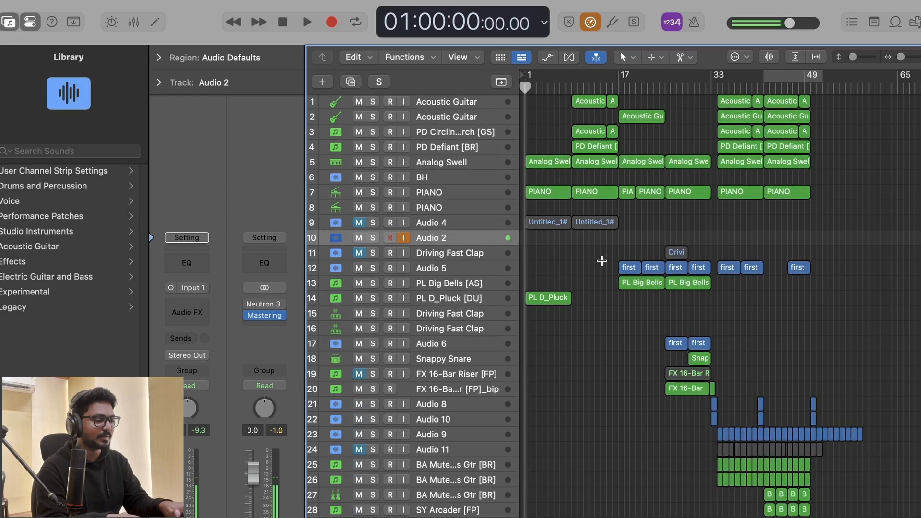
scroll(626, 261, "down", 3)
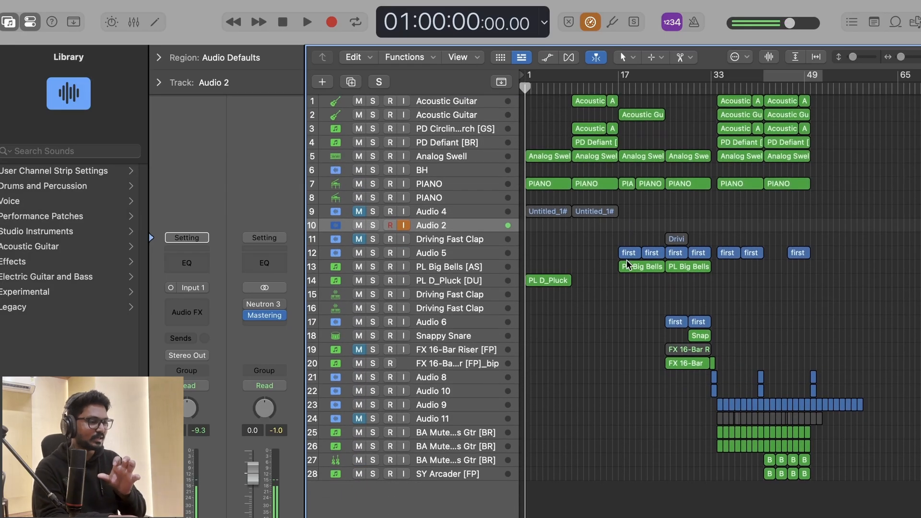